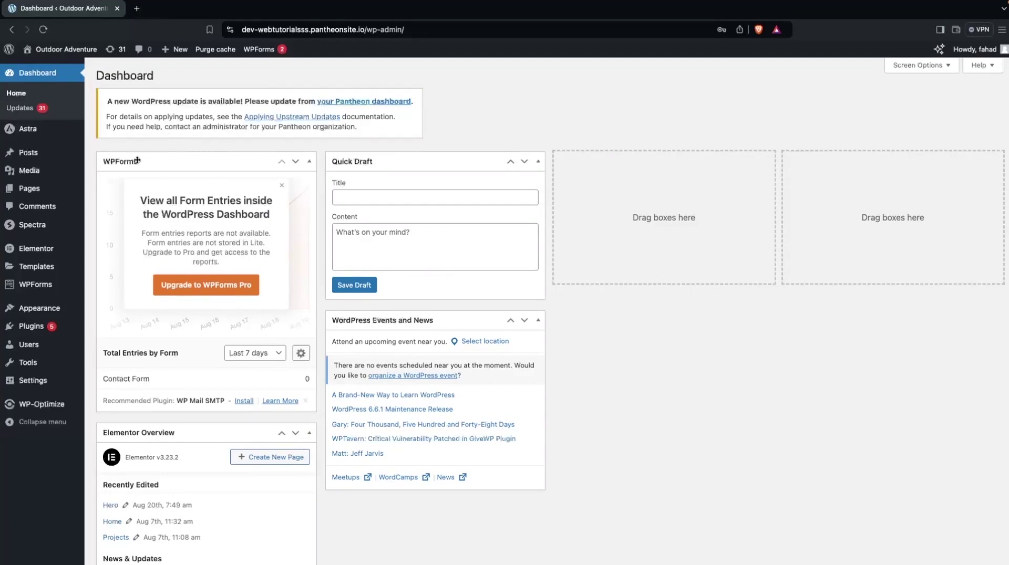
Step: Search the plugin directory for 'elementor', update Elementor to 3.23.4, and return to Installed Plugins
{"action": "mouse_move", "coordinate": [44, 323]}
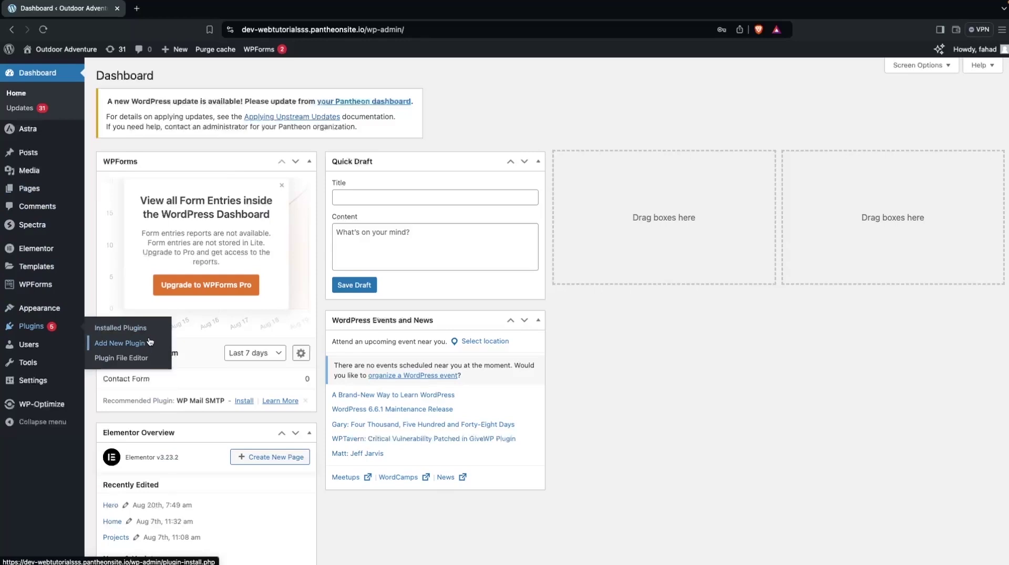
{"action": "left_click", "coordinate": [120, 343]}
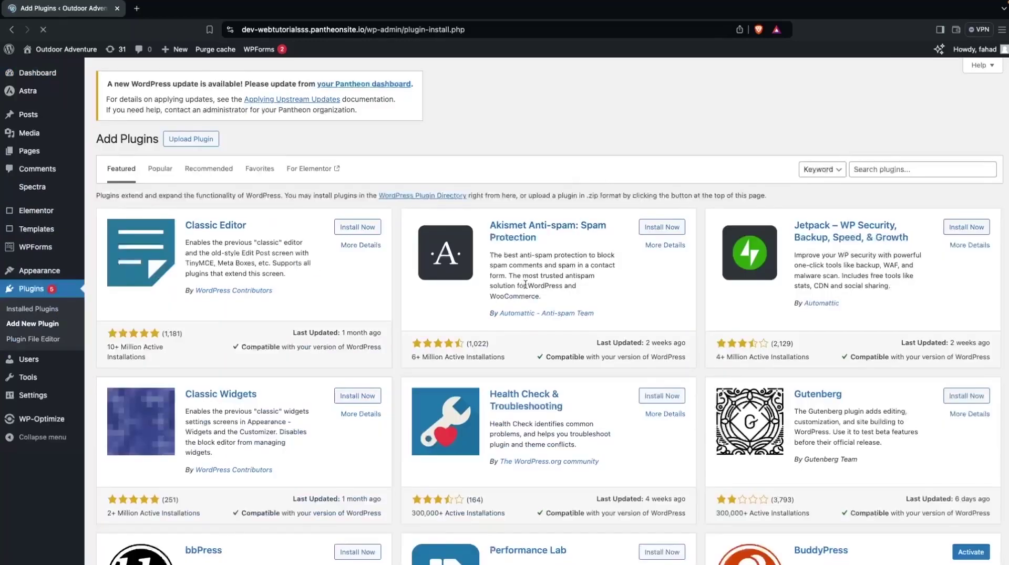
{"action": "left_click", "coordinate": [882, 168]}
{"action": "type", "text": "elementor"}
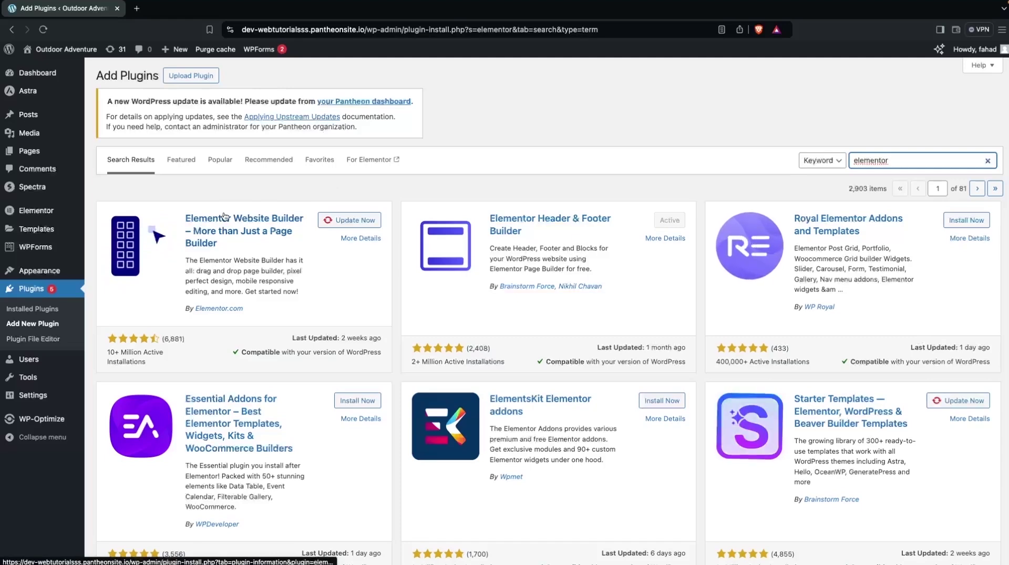
{"action": "left_click", "coordinate": [344, 221]}
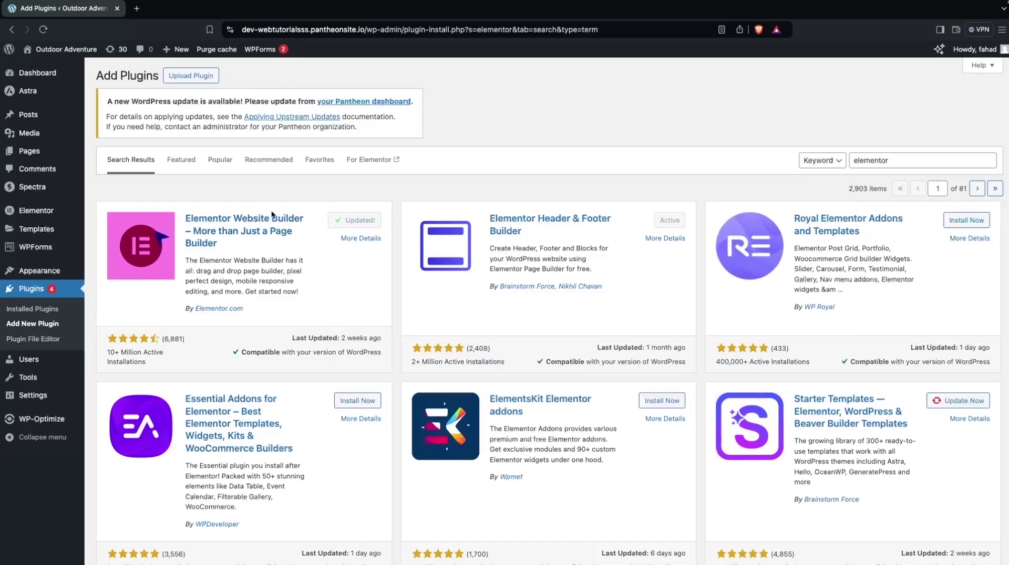
{"action": "left_click", "coordinate": [45, 312]}
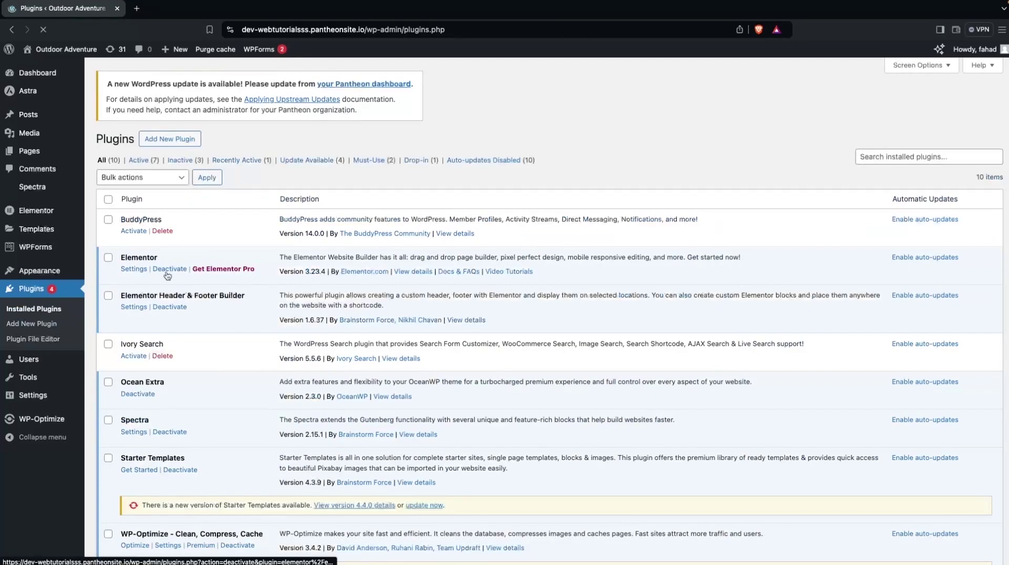
Step: Add a new page, paste the title HERO SECTION, and launch Edit with Elementor on it
{"action": "mouse_move", "coordinate": [51, 153]}
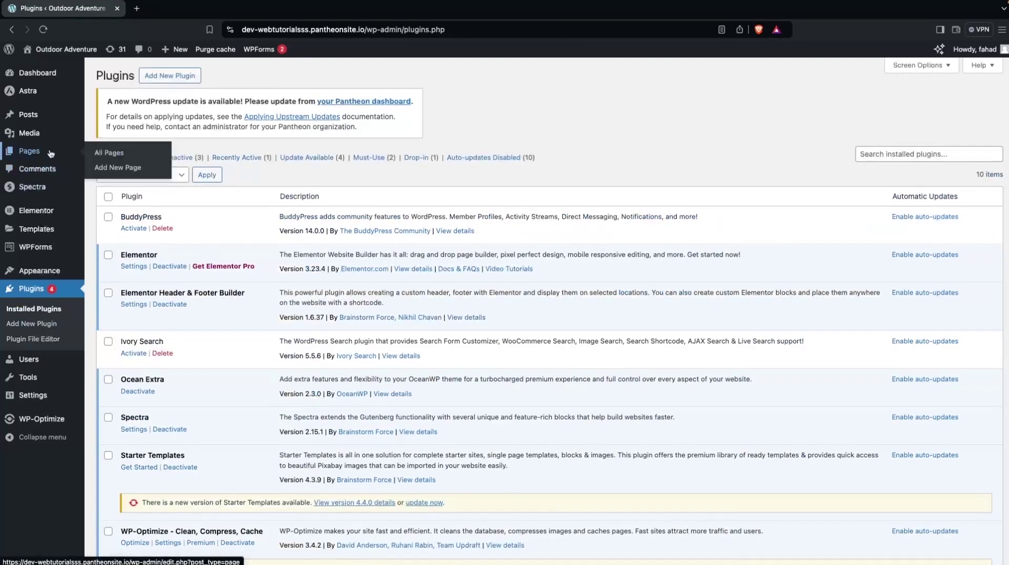
{"action": "left_click", "coordinate": [102, 160]}
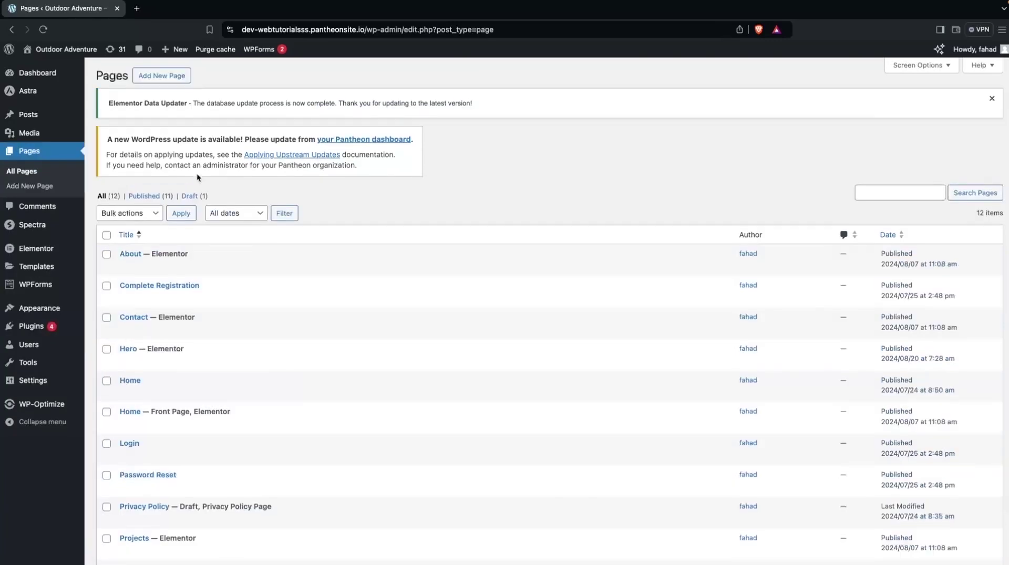
{"action": "left_click", "coordinate": [168, 76]}
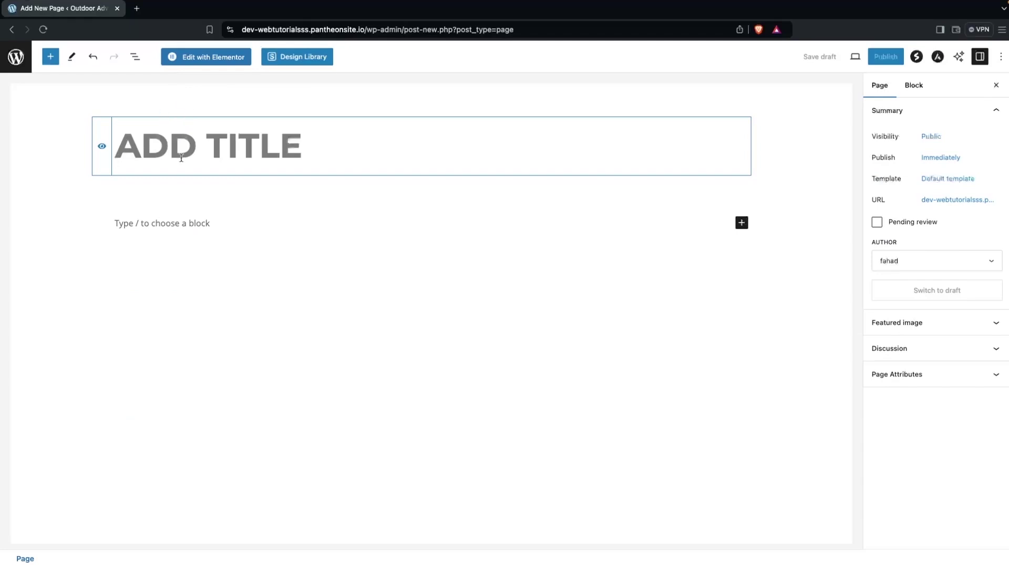
{"action": "type", "text": "HERO SECTION"}
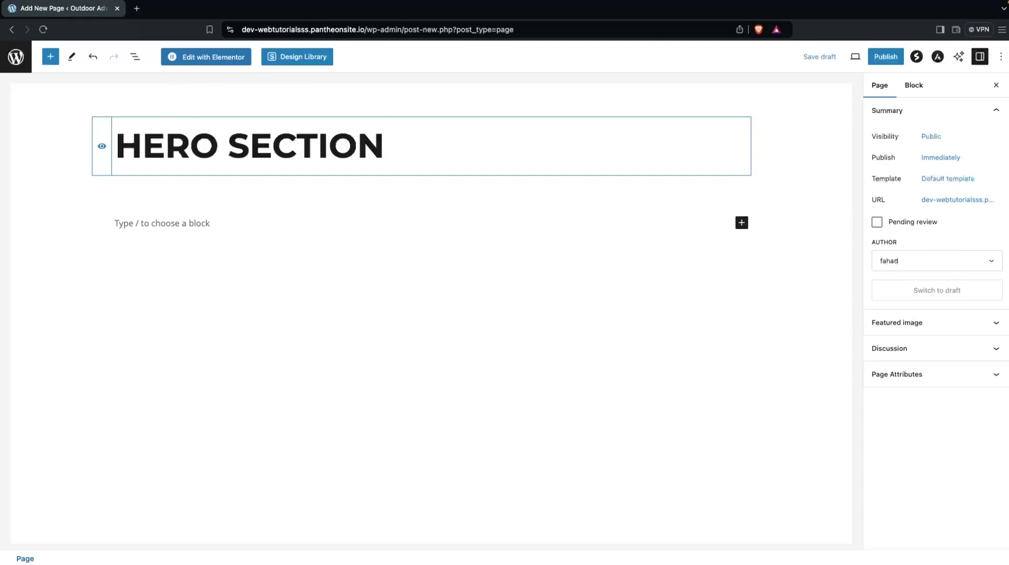
{"action": "left_click", "coordinate": [224, 61]}
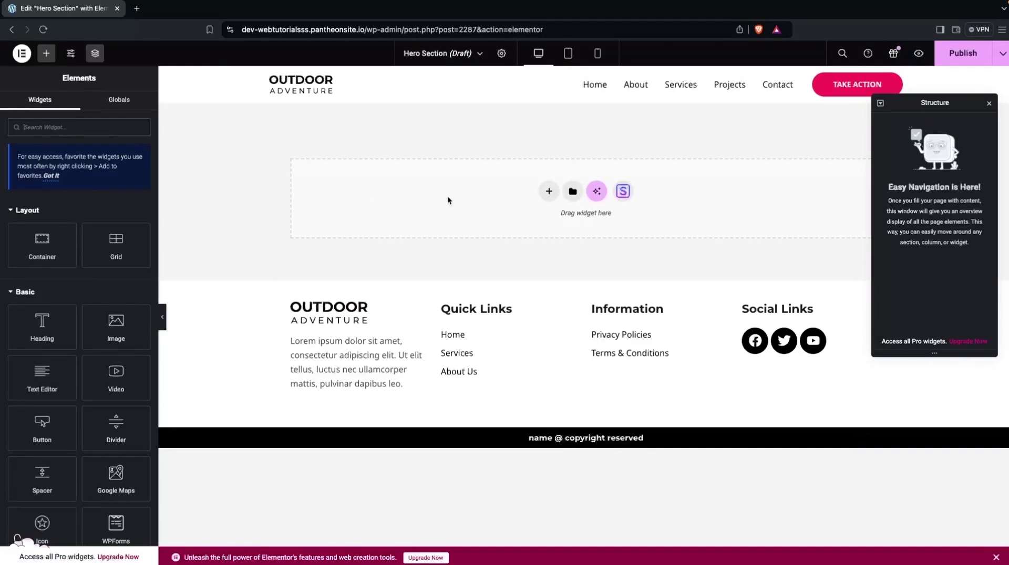
Step: Add a flexbox container to the page and set its content width to Full Width
{"action": "left_click", "coordinate": [549, 192]}
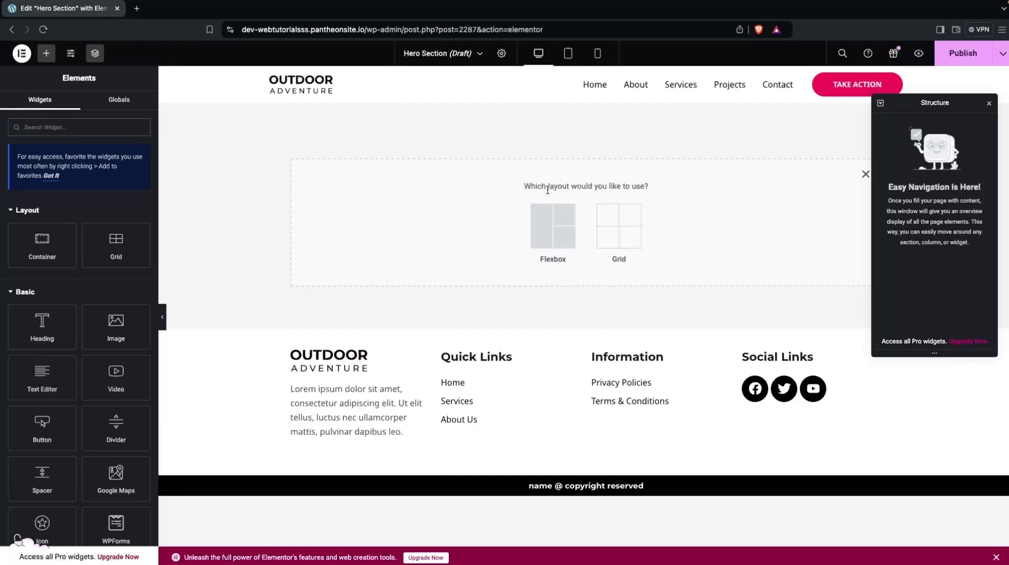
{"action": "left_click", "coordinate": [547, 231]}
{"action": "left_click", "coordinate": [547, 248]}
{"action": "left_click", "coordinate": [79, 199]}
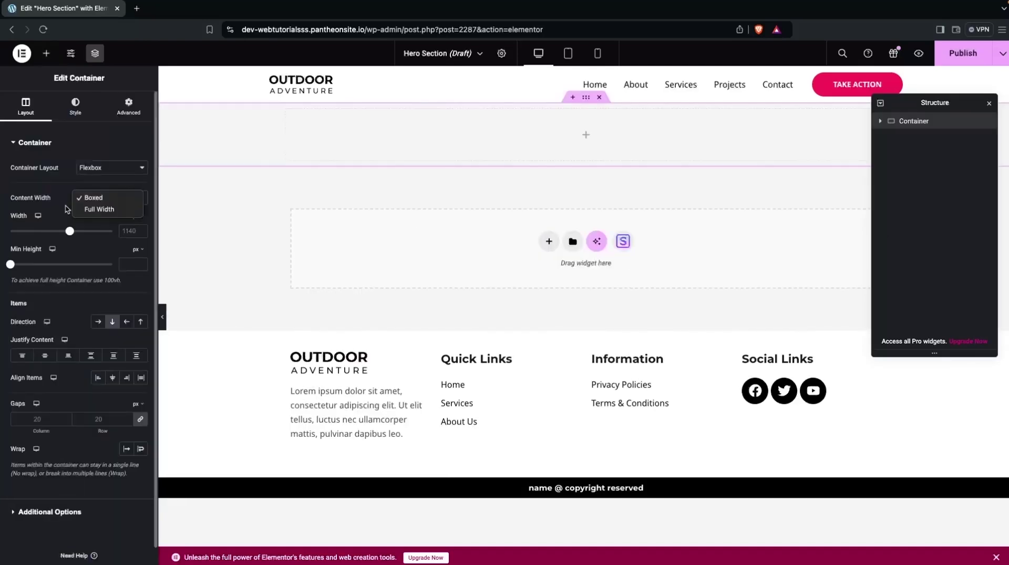
{"action": "left_click", "coordinate": [85, 209]}
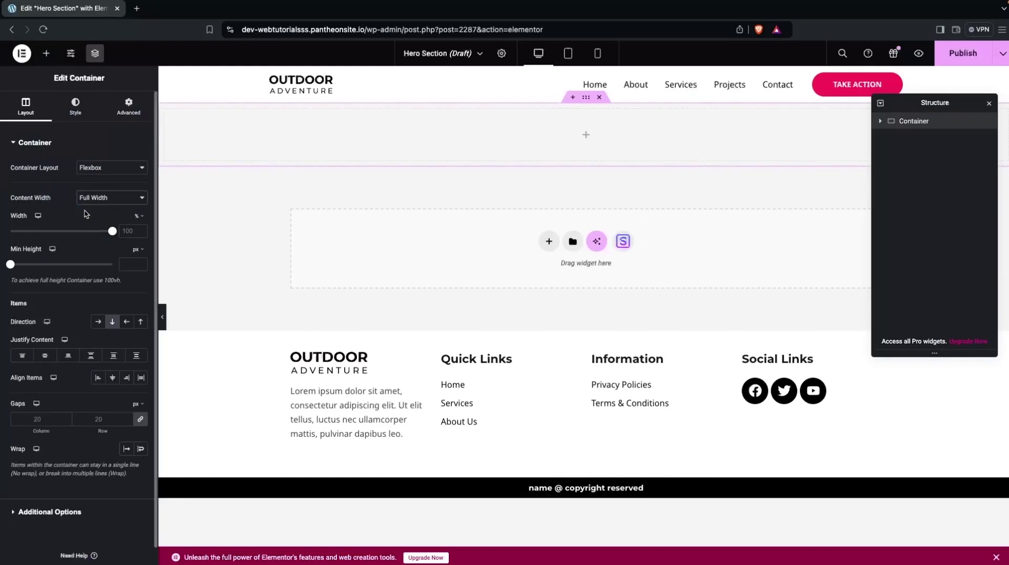
Step: Set the container's Advanced margin and padding both to 0
{"action": "left_click", "coordinate": [128, 105]}
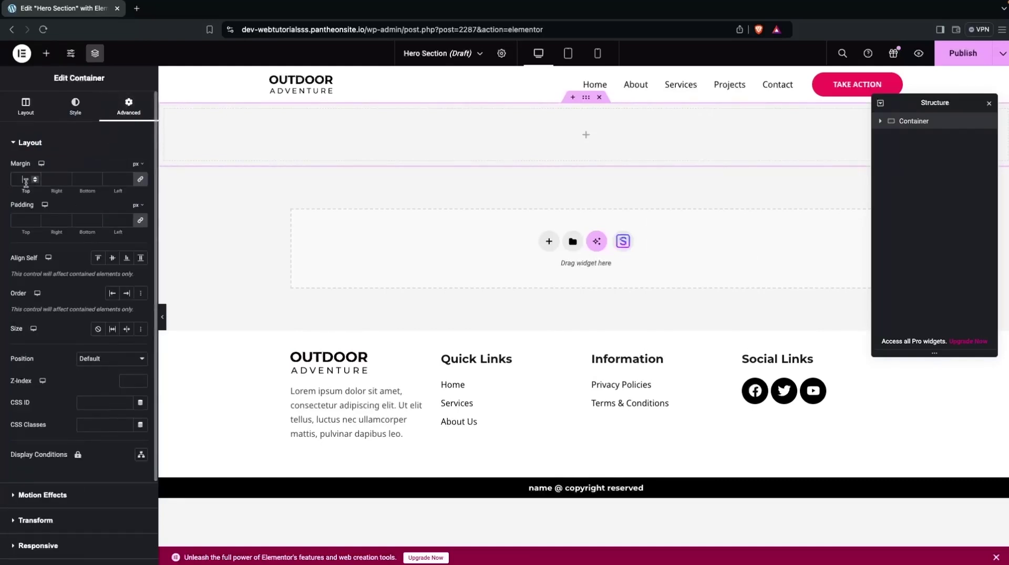
{"action": "type", "text": "0"}
{"action": "left_click", "coordinate": [19, 221]}
{"action": "type", "text": "0"}
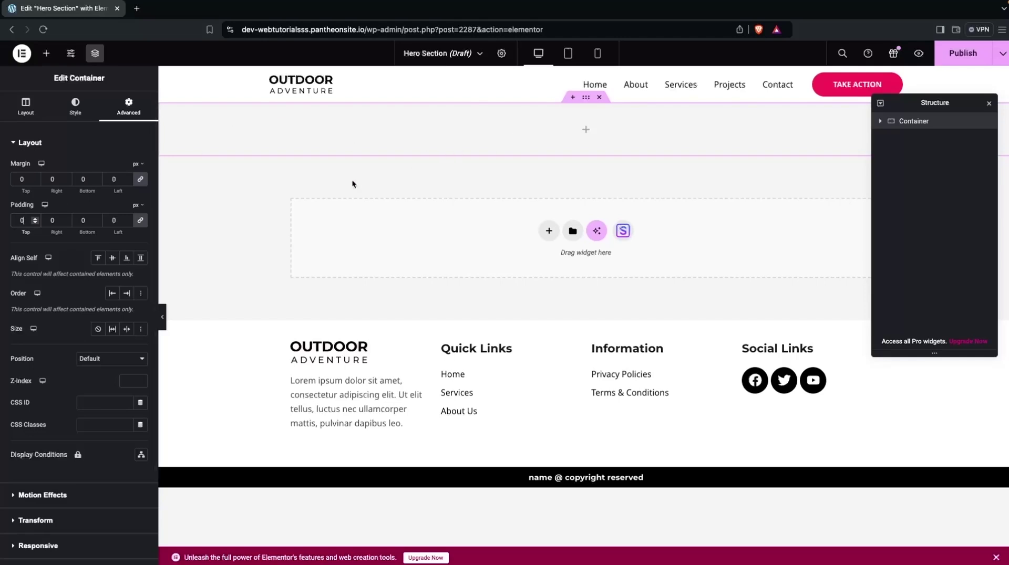
{"action": "left_click", "coordinate": [72, 115]}
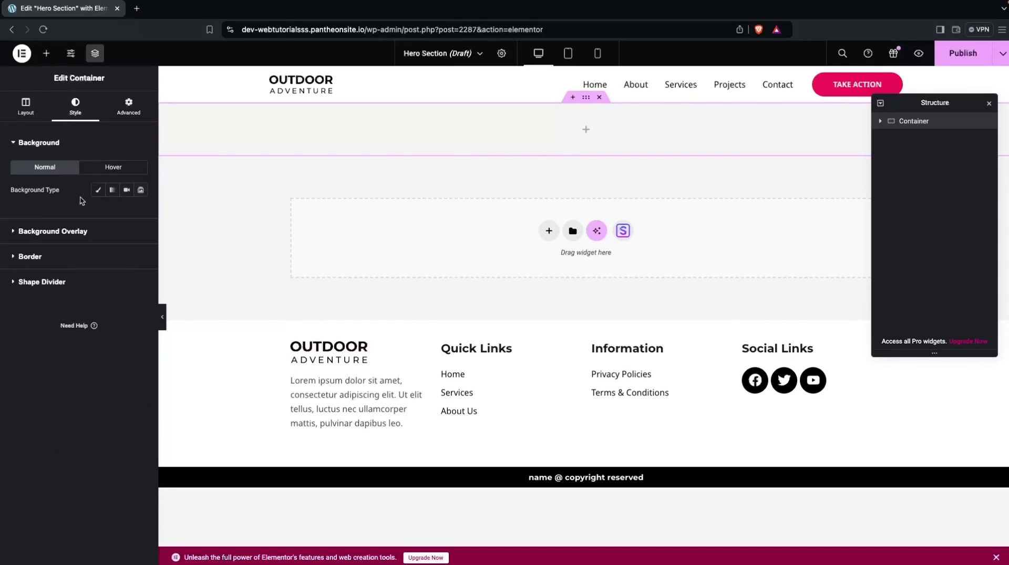
Step: Use a Free Images landscape photo of a black car, searched as 'car', as the classic background
{"action": "left_click", "coordinate": [98, 190]}
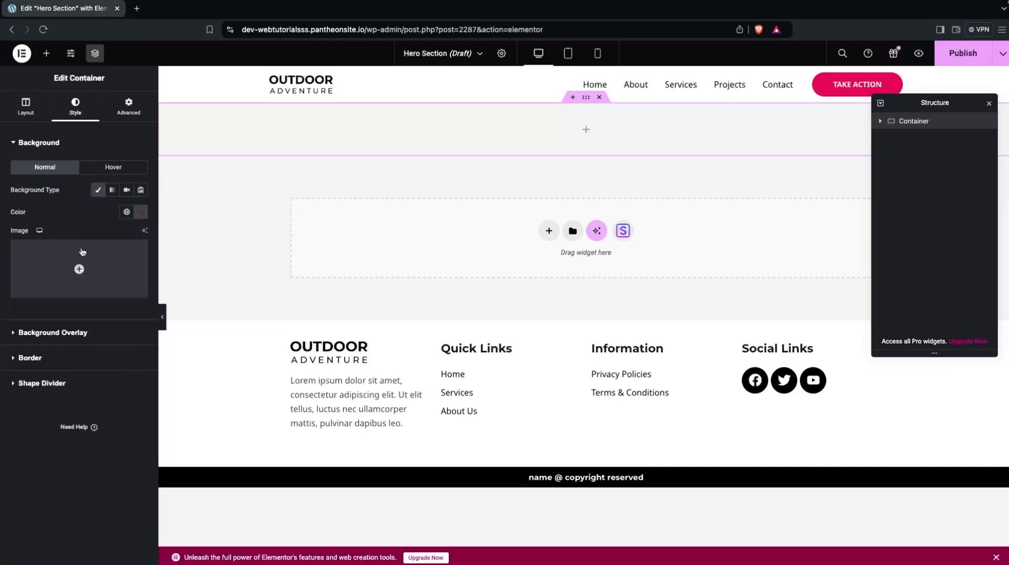
{"action": "left_click", "coordinate": [115, 258]}
{"action": "left_click", "coordinate": [241, 95]}
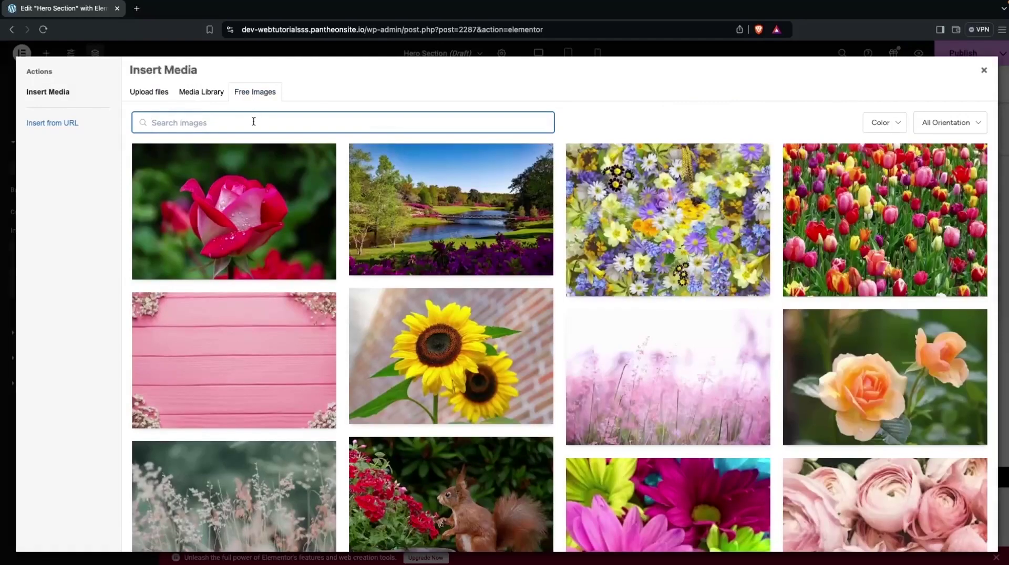
{"action": "type", "text": "car"}
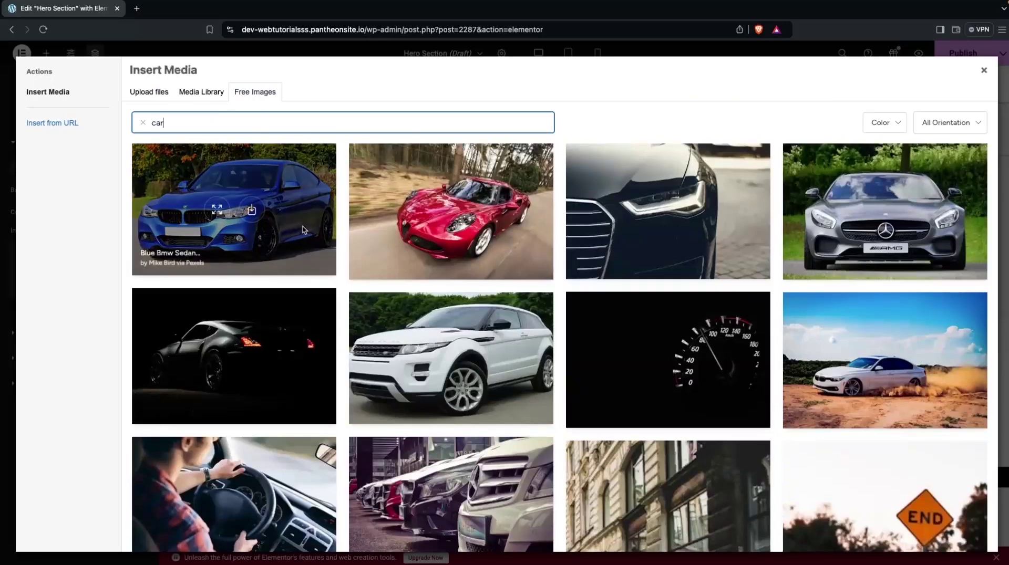
{"action": "mouse_move", "coordinate": [395, 258]}
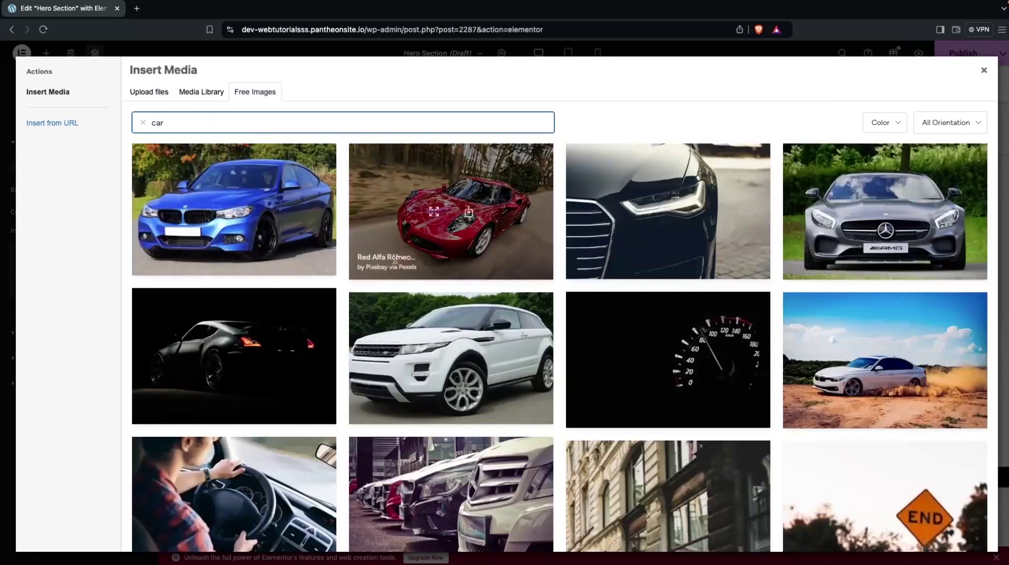
{"action": "left_click", "coordinate": [935, 126]}
{"action": "left_click", "coordinate": [923, 165]}
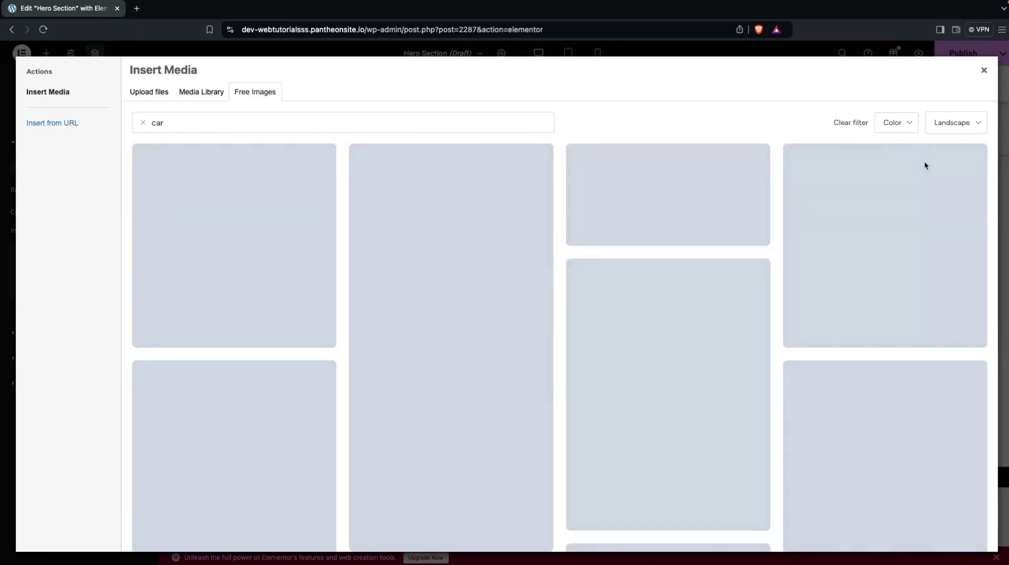
{"action": "scroll", "coordinate": [517, 323], "scroll_direction": "down", "scroll_amount": 5}
{"action": "scroll", "coordinate": [517, 323], "scroll_direction": "down", "scroll_amount": 5}
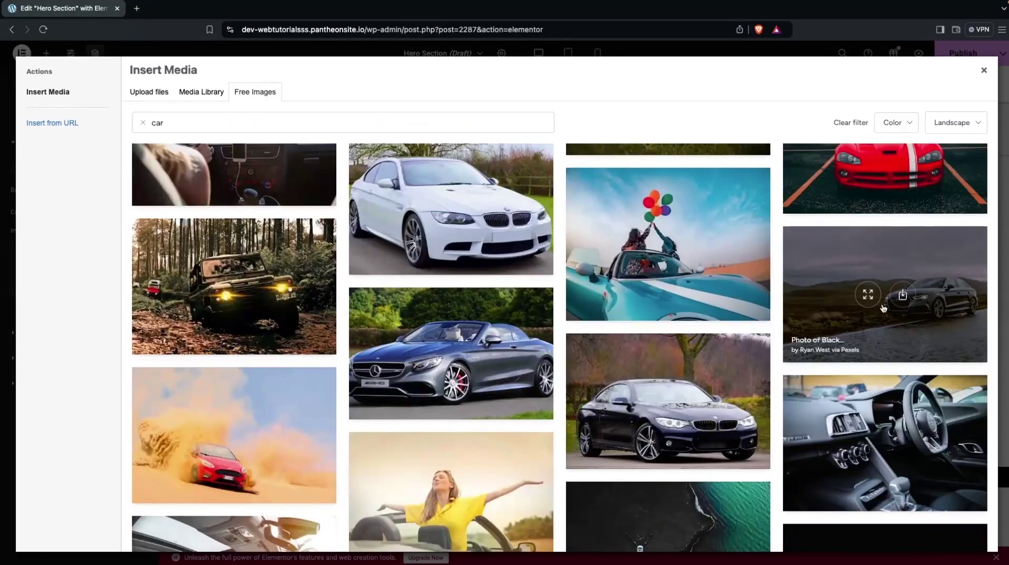
{"action": "left_click", "coordinate": [903, 298]}
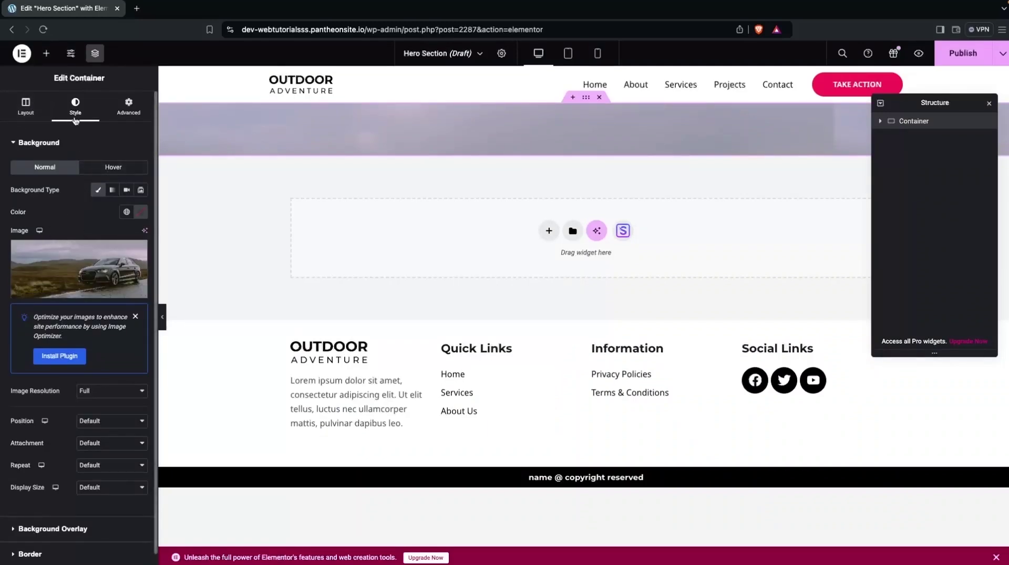
Step: Set the hero container's minimum height to 800
{"action": "left_click", "coordinate": [33, 116]}
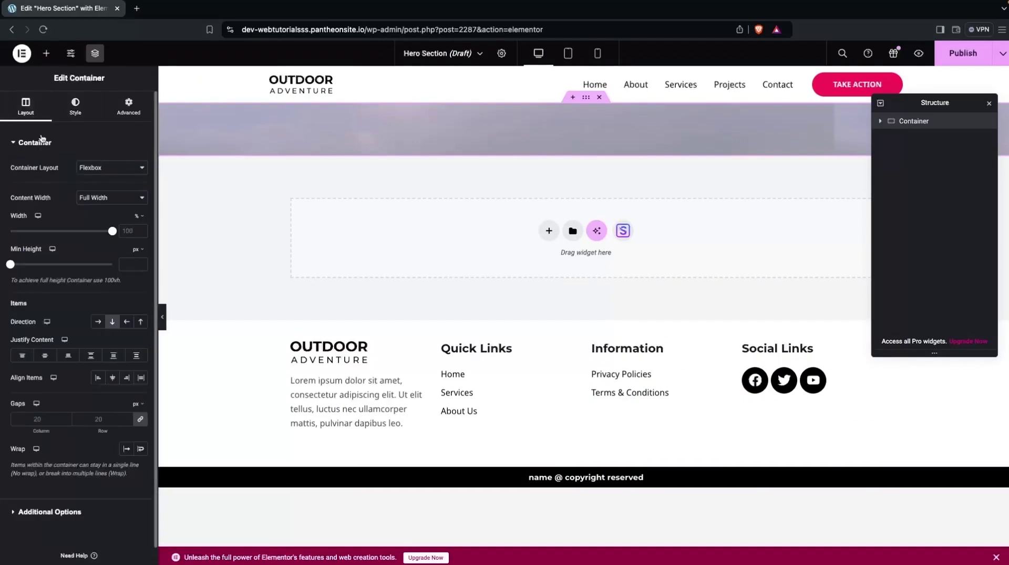
{"action": "left_click", "coordinate": [125, 264]}
{"action": "type", "text": "800"}
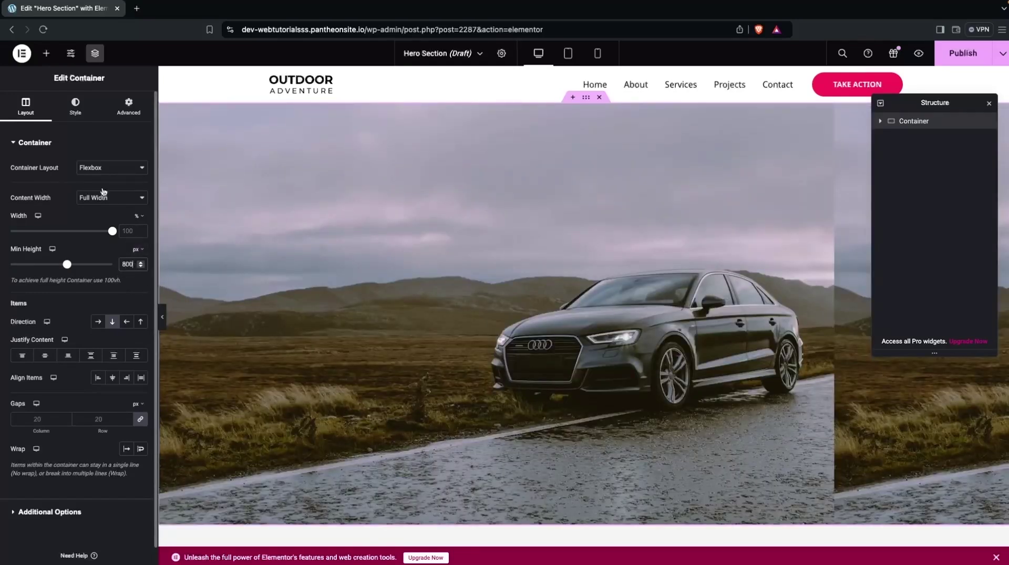
{"action": "left_click", "coordinate": [76, 106]}
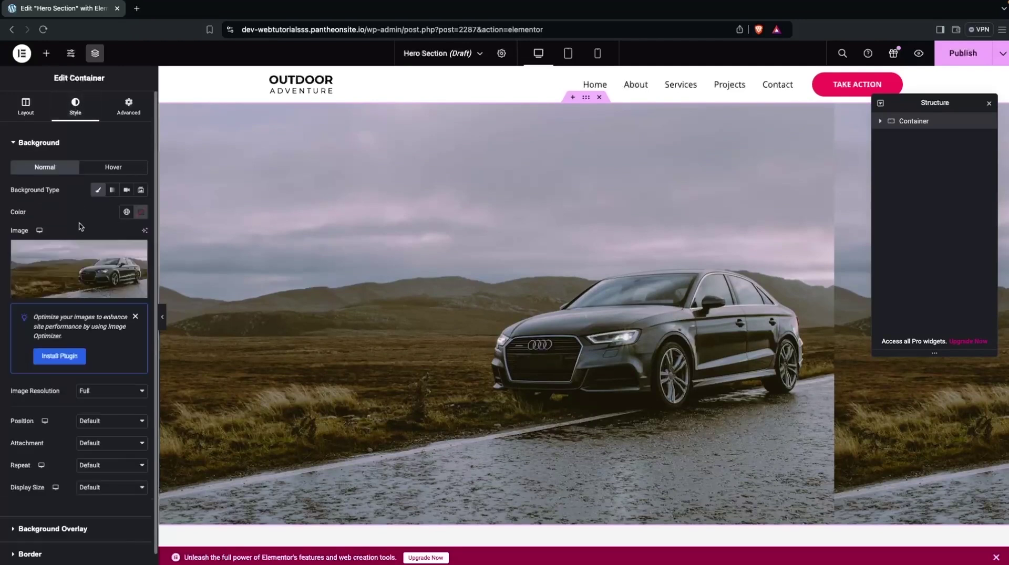
Step: Set the background image Repeat to No-repeat and Display Size to Cover
{"action": "scroll", "coordinate": [71, 392], "scroll_direction": "down", "scroll_amount": 2}
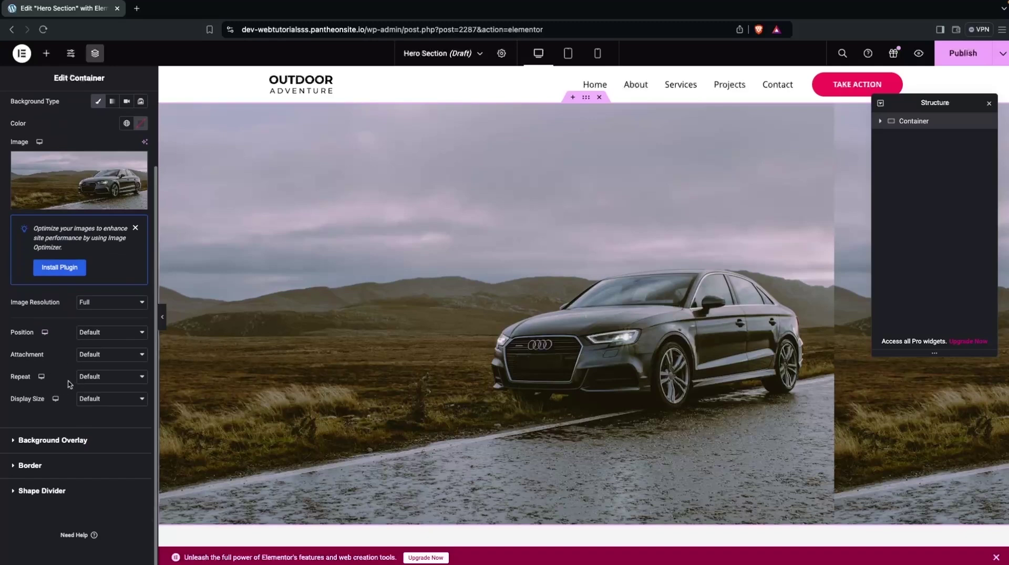
{"action": "left_click", "coordinate": [100, 377]}
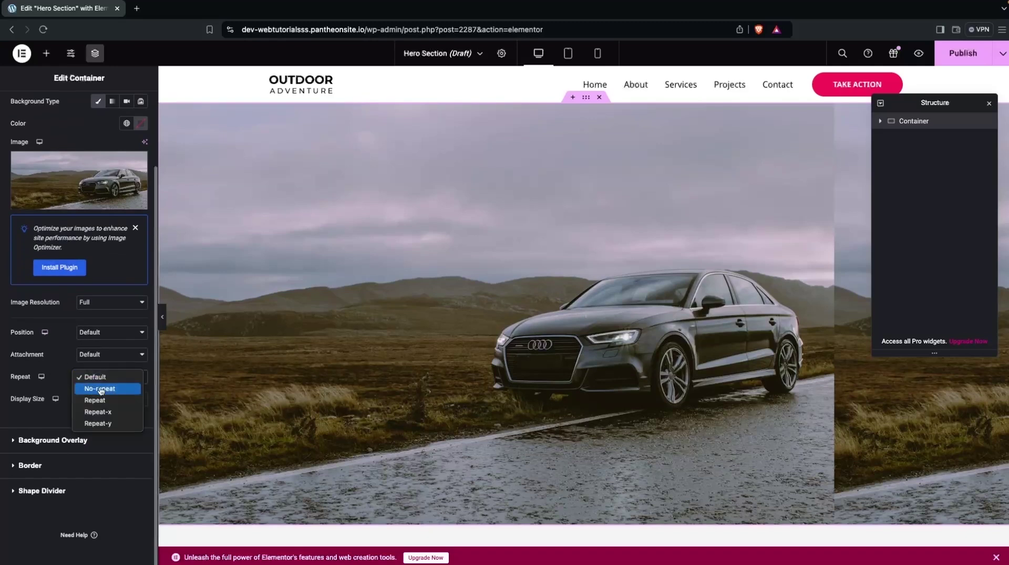
{"action": "left_click", "coordinate": [100, 389]}
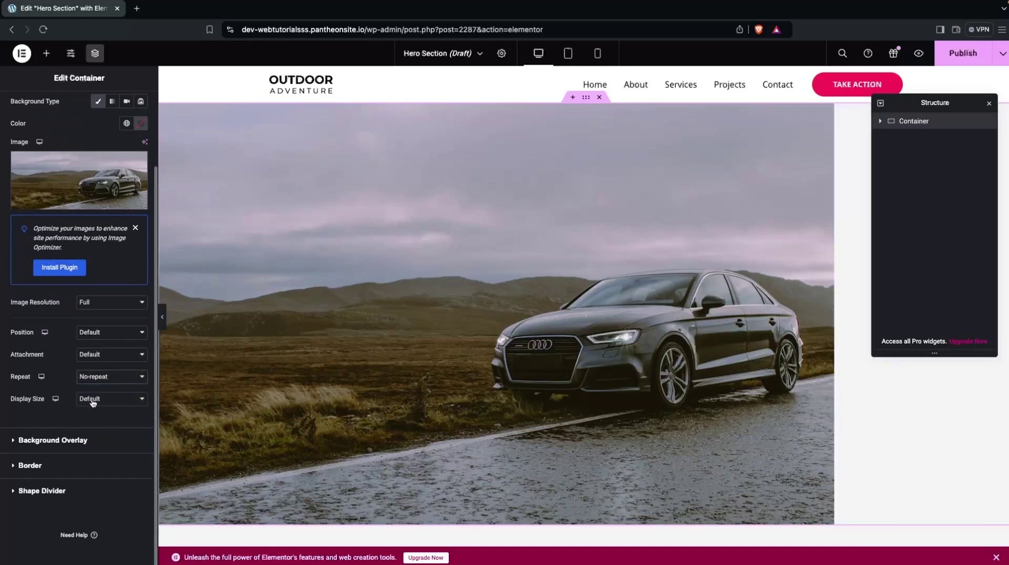
{"action": "left_click", "coordinate": [108, 400]}
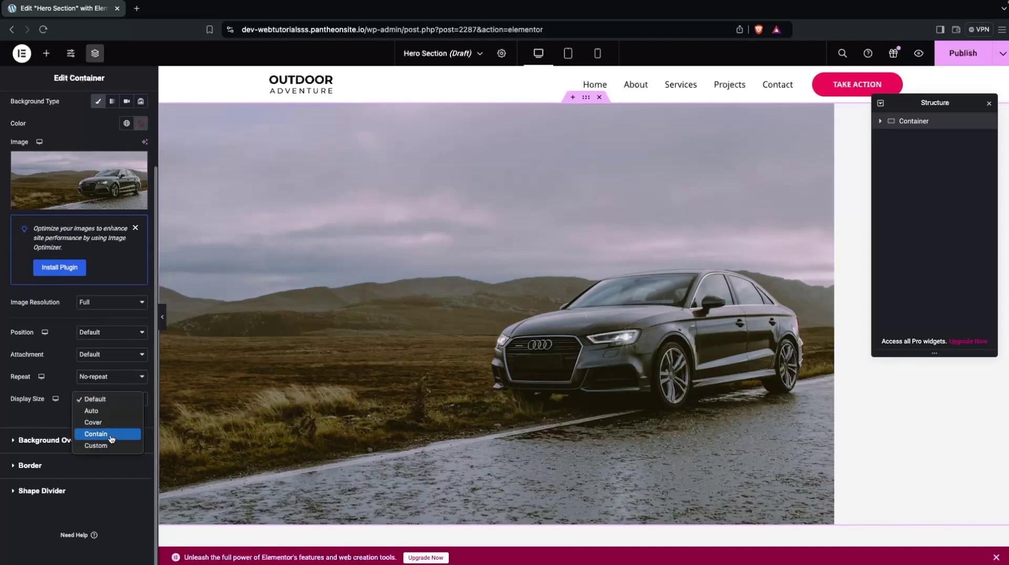
{"action": "left_click", "coordinate": [93, 422]}
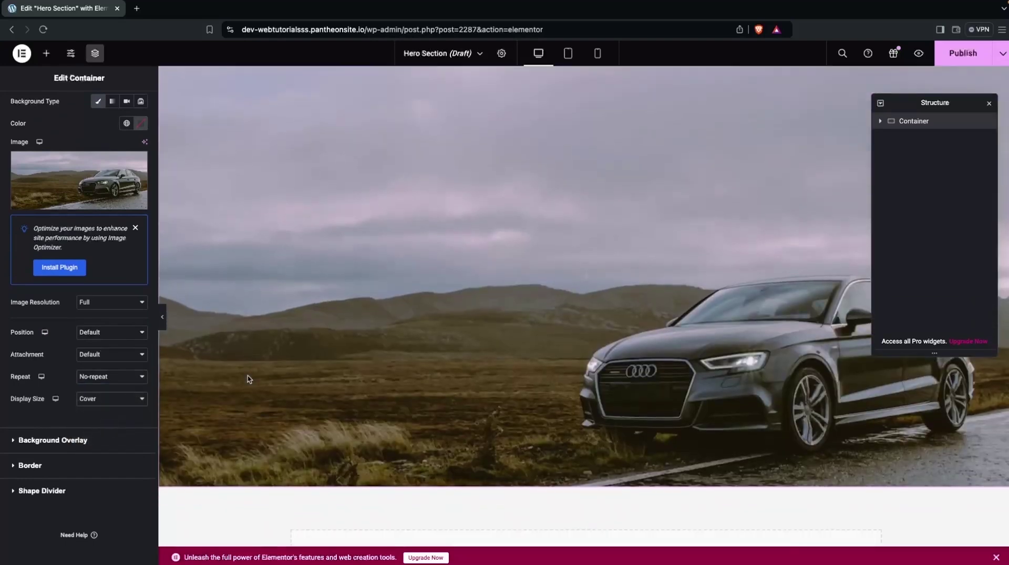
{"action": "scroll", "coordinate": [247, 379], "scroll_direction": "down", "scroll_amount": 1}
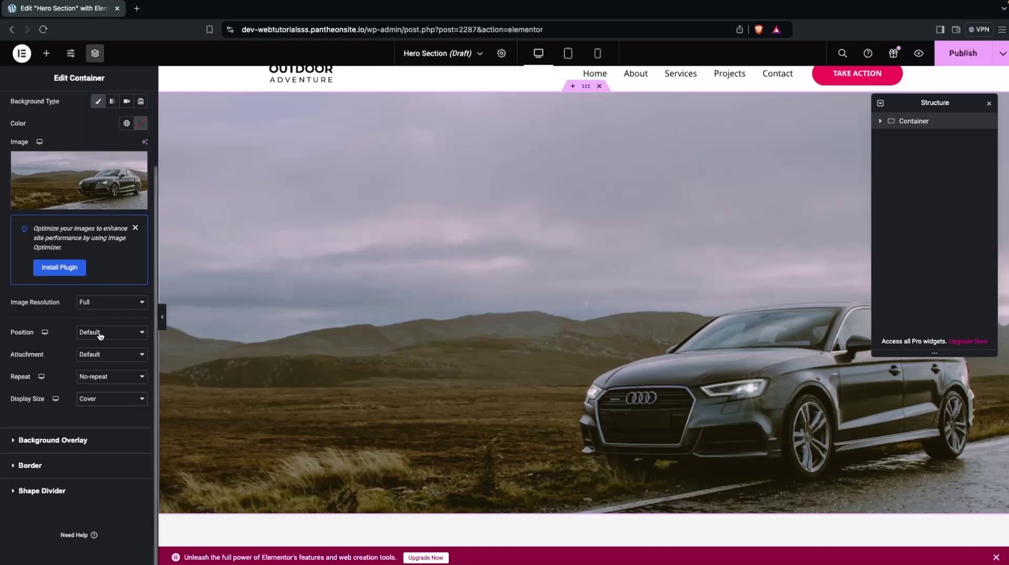
{"action": "left_click", "coordinate": [14, 441]}
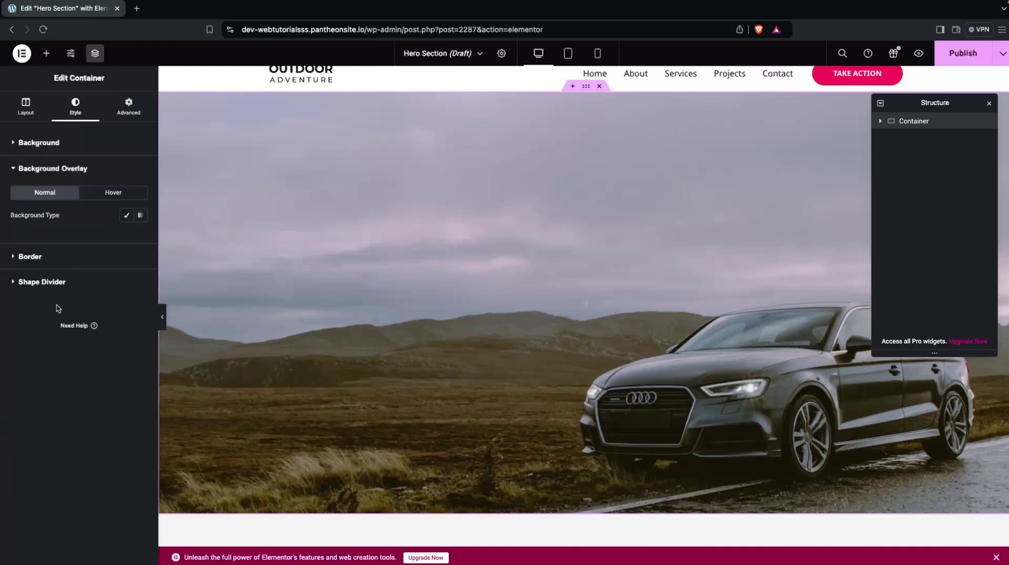
Step: Add a classic #242424 overlay at 0.5 opacity and drop an empty inner container into the hero
{"action": "left_click", "coordinate": [127, 216]}
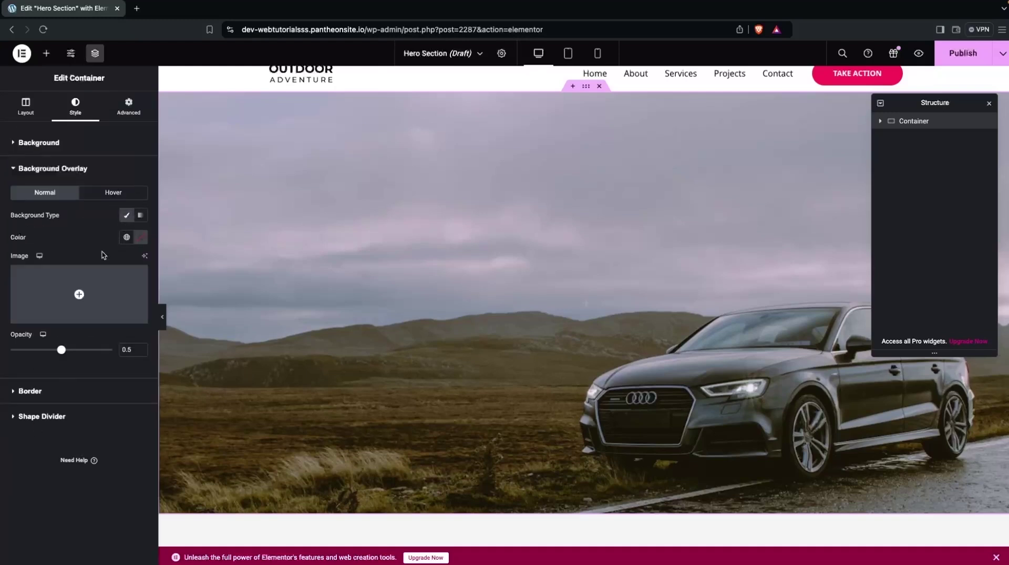
{"action": "left_click", "coordinate": [139, 239]}
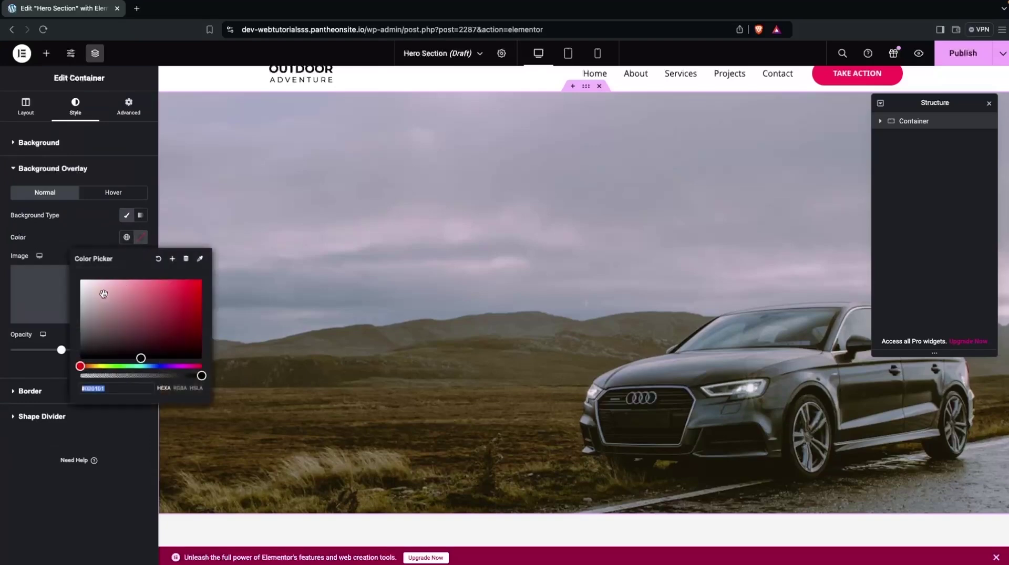
{"action": "left_click_drag", "start_coordinate": [103, 292], "coordinate": [74, 352]}
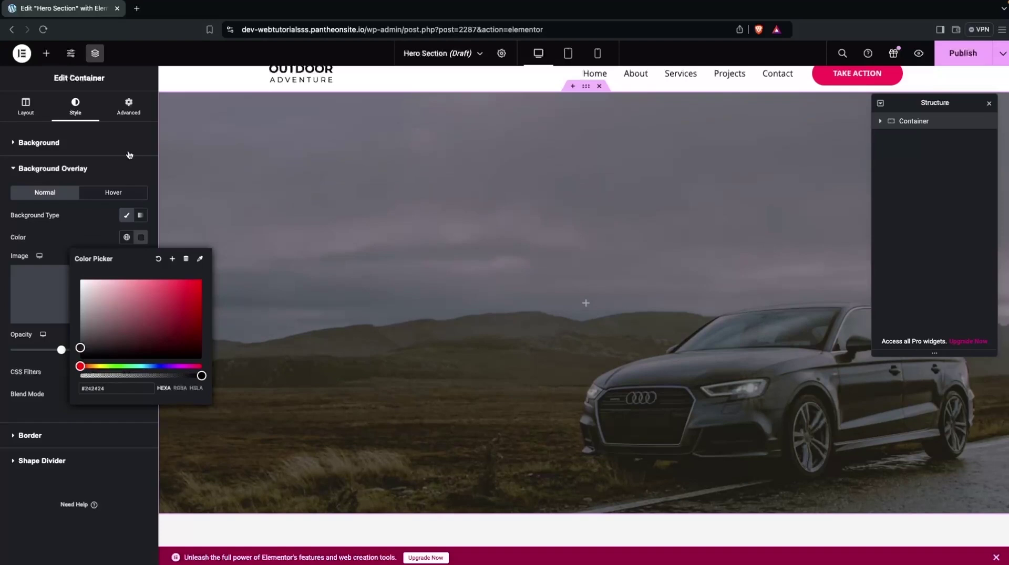
{"action": "key", "text": "ctrl+z"}
{"action": "left_click", "coordinate": [51, 243]}
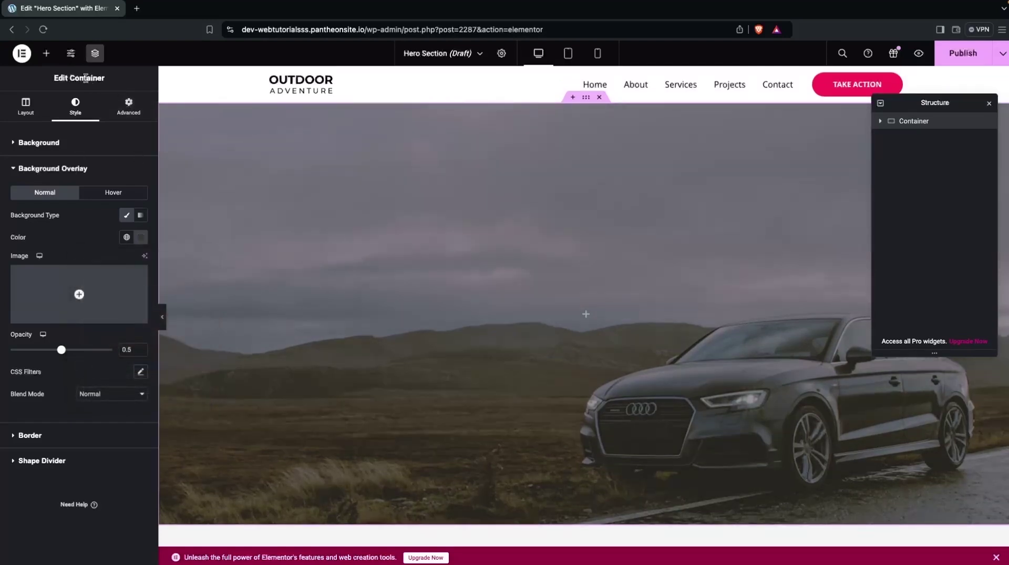
{"action": "left_click", "coordinate": [47, 54]}
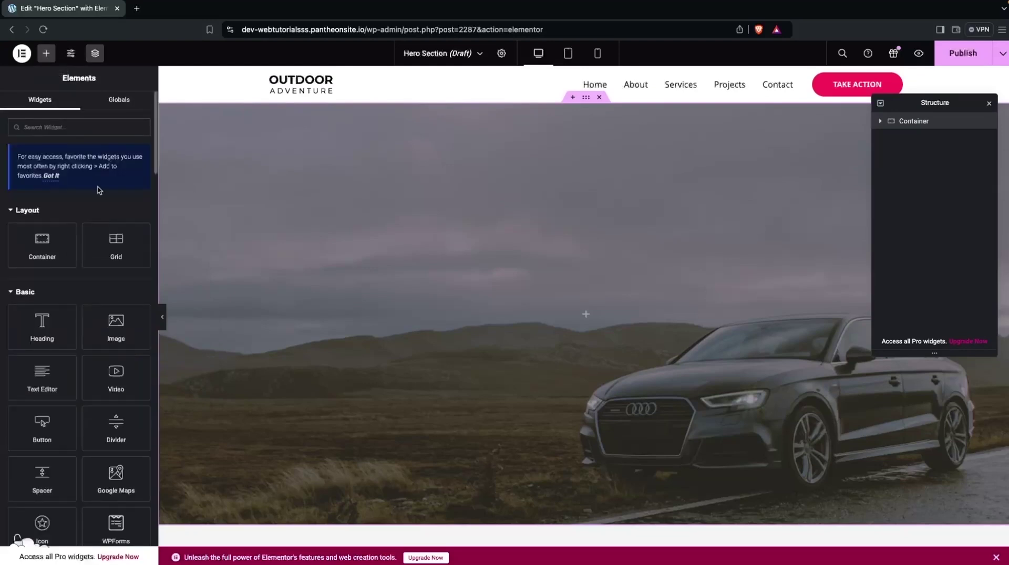
{"action": "left_click_drag", "start_coordinate": [42, 247], "coordinate": [379, 284]}
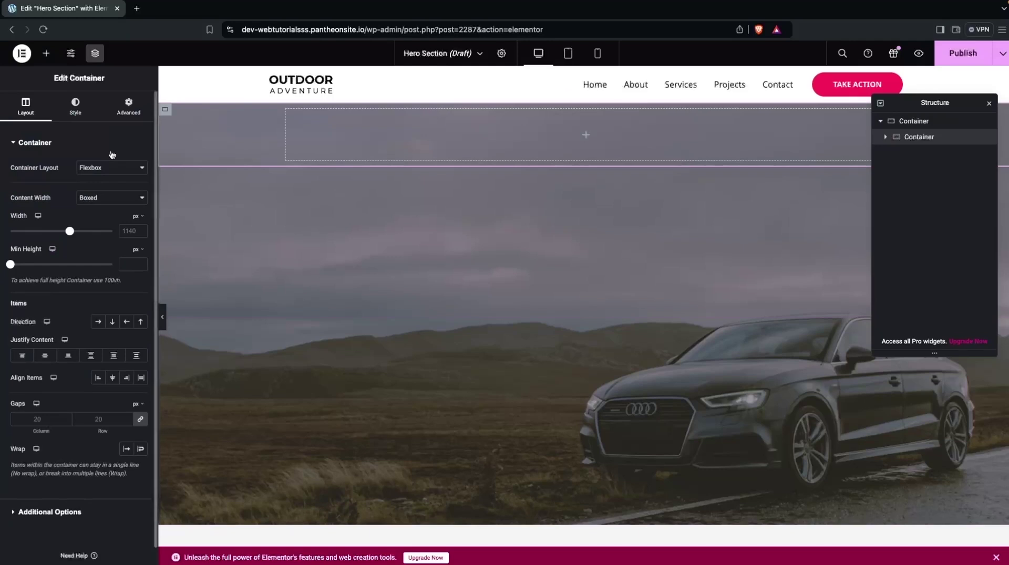
Step: Add a second inner container and set the outer hero's Direction to Row
{"action": "left_click", "coordinate": [47, 53]}
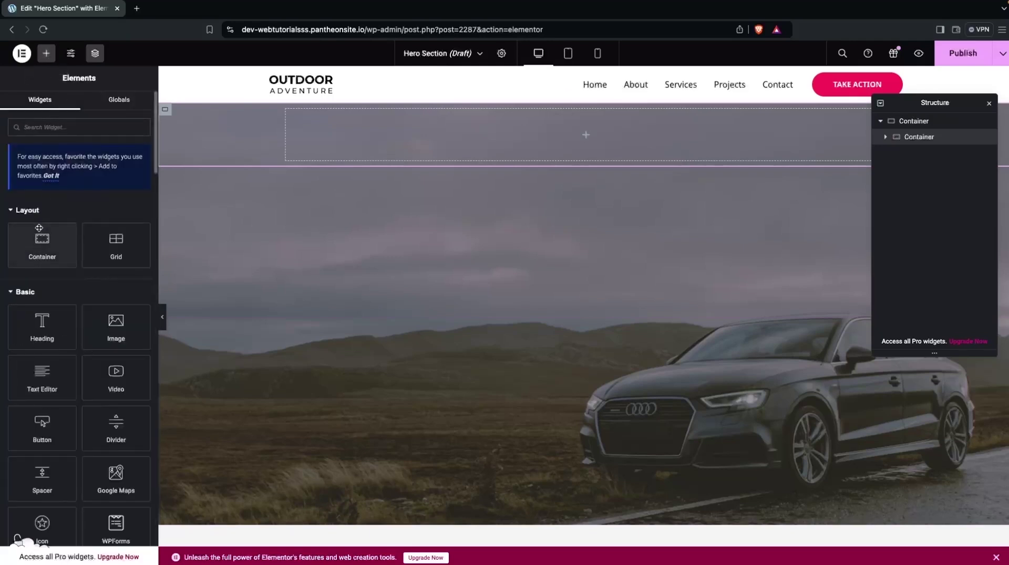
{"action": "left_click_drag", "start_coordinate": [38, 228], "coordinate": [479, 166]}
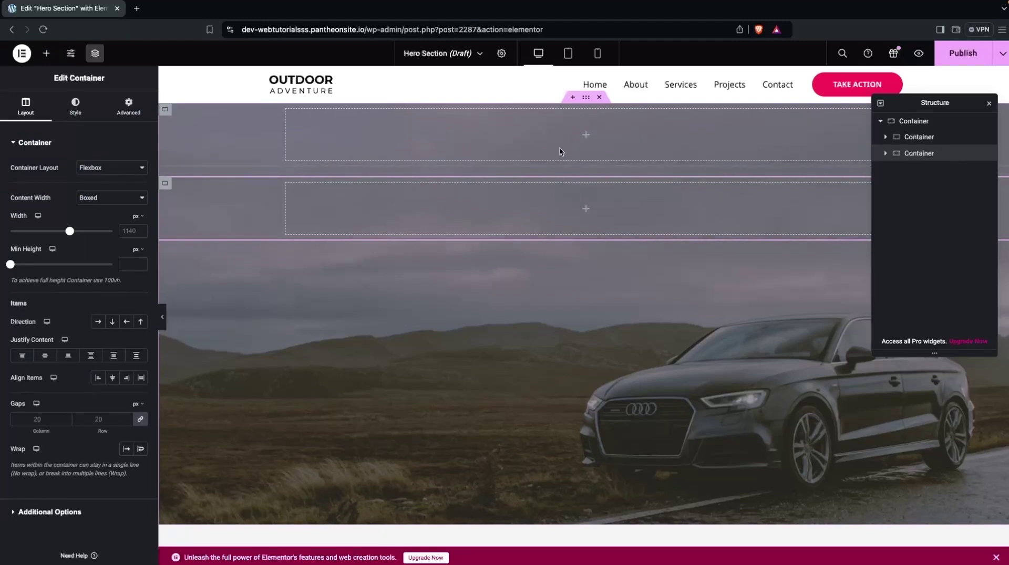
{"action": "left_click", "coordinate": [586, 100]}
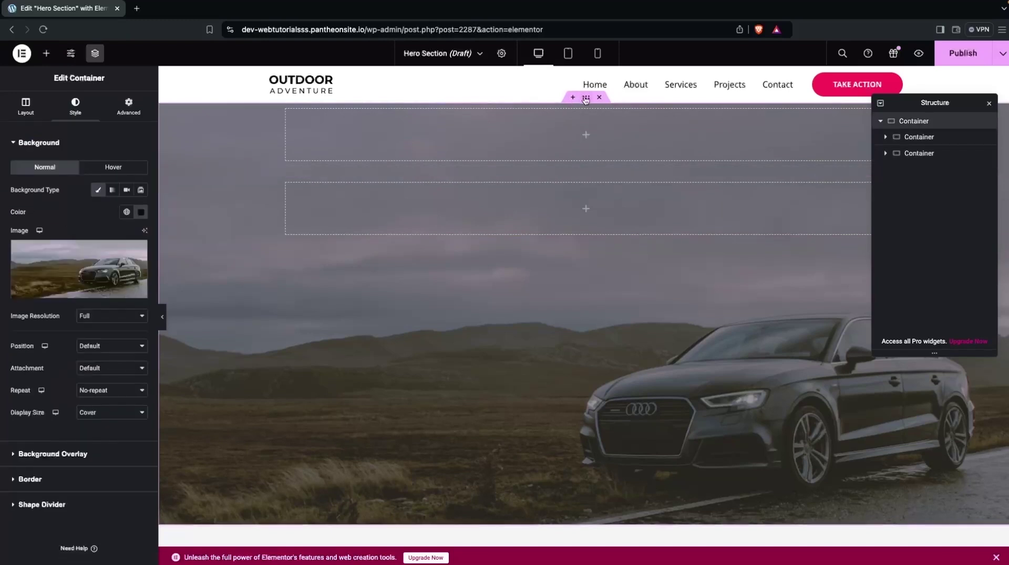
{"action": "left_click", "coordinate": [16, 101]}
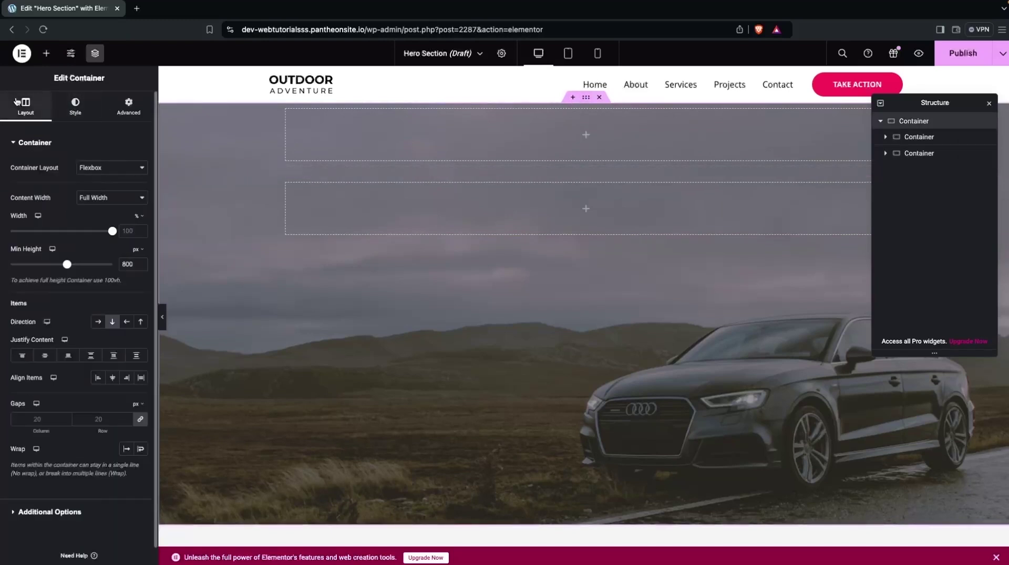
{"action": "left_click", "coordinate": [96, 329]}
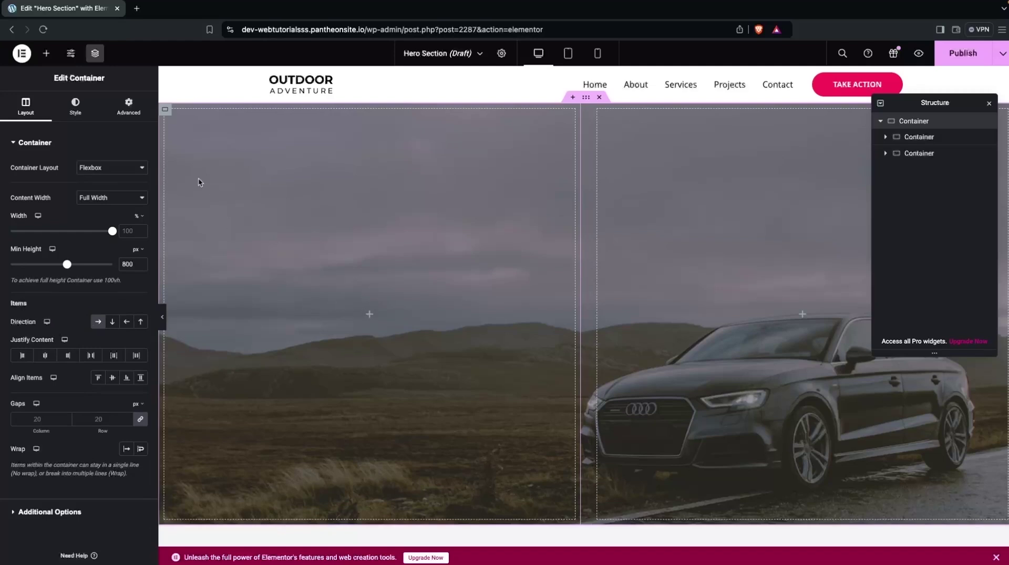
{"action": "left_click", "coordinate": [46, 53]}
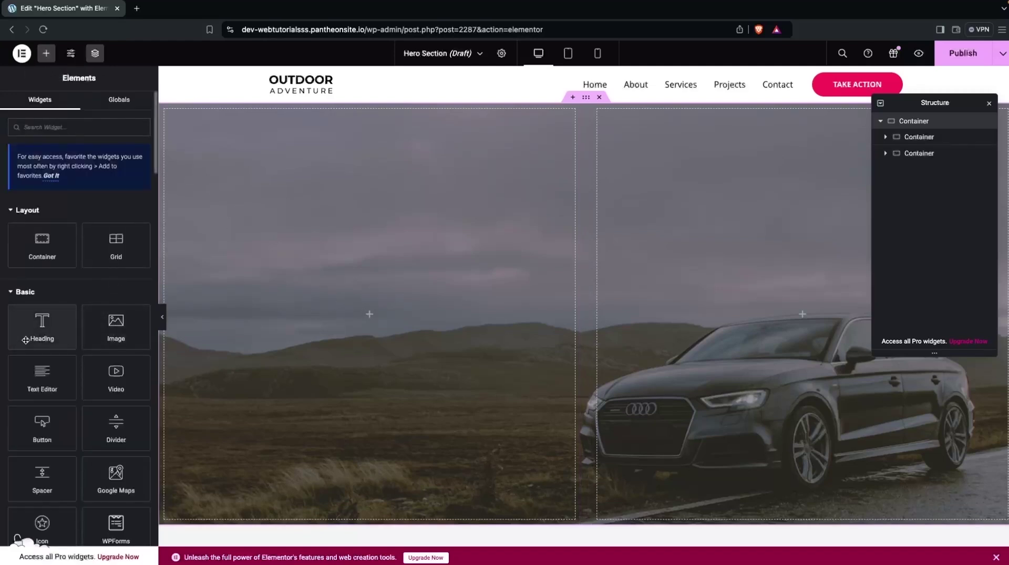
Step: Add a Heading and a Text Editor paragraph to the left container
{"action": "left_click_drag", "start_coordinate": [25, 340], "coordinate": [327, 319]}
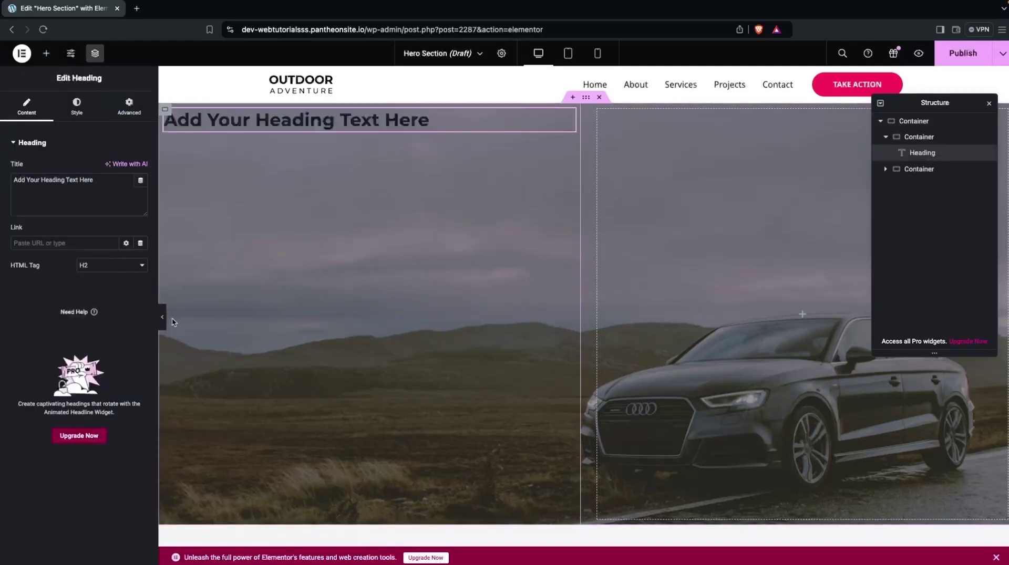
{"action": "left_click", "coordinate": [50, 58]}
{"action": "left_click_drag", "start_coordinate": [42, 377], "coordinate": [250, 126]}
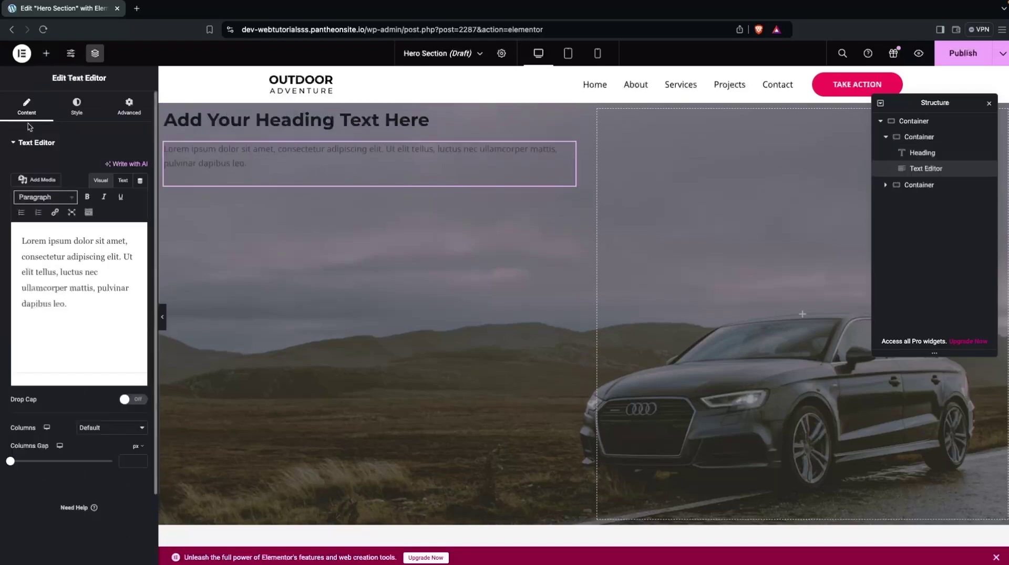
Step: Add a nested container below the paragraph holding two Button widgets side by side
{"action": "left_click", "coordinate": [47, 53]}
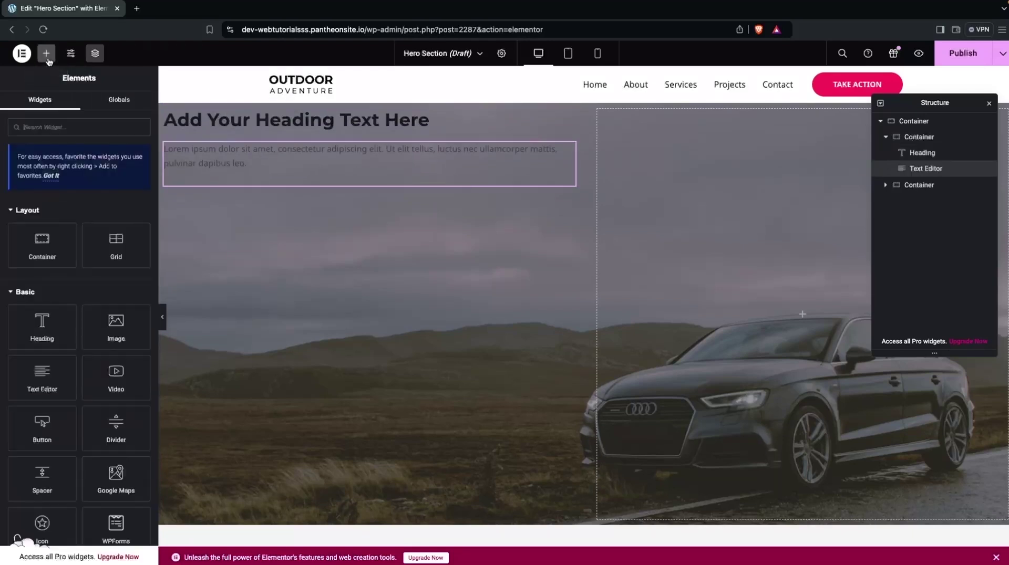
{"action": "left_click_drag", "start_coordinate": [44, 251], "coordinate": [252, 216]}
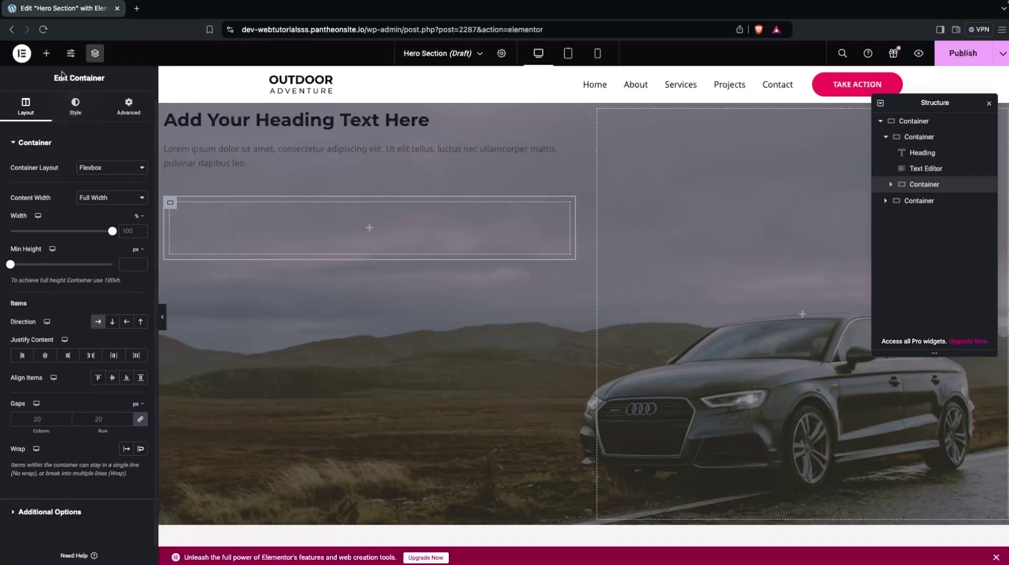
{"action": "left_click", "coordinate": [45, 55]}
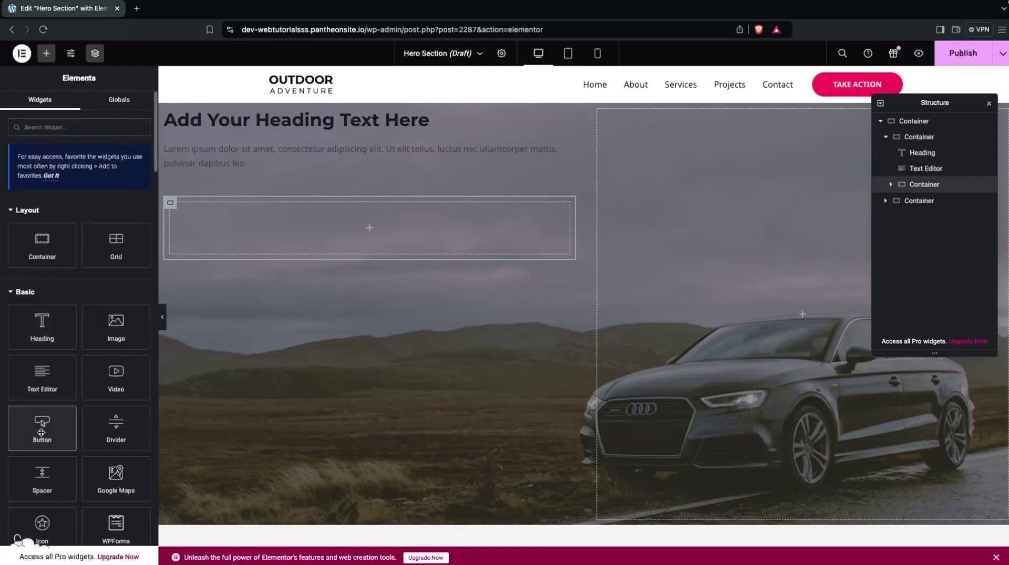
{"action": "left_click_drag", "start_coordinate": [42, 425], "coordinate": [240, 216]}
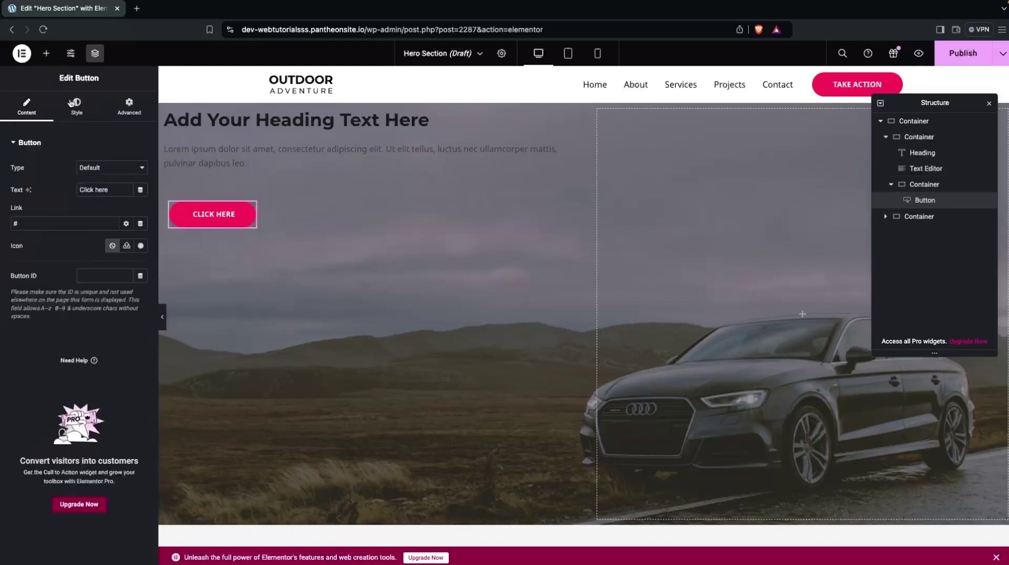
{"action": "left_click", "coordinate": [47, 55]}
{"action": "left_click_drag", "start_coordinate": [42, 424], "coordinate": [279, 236]}
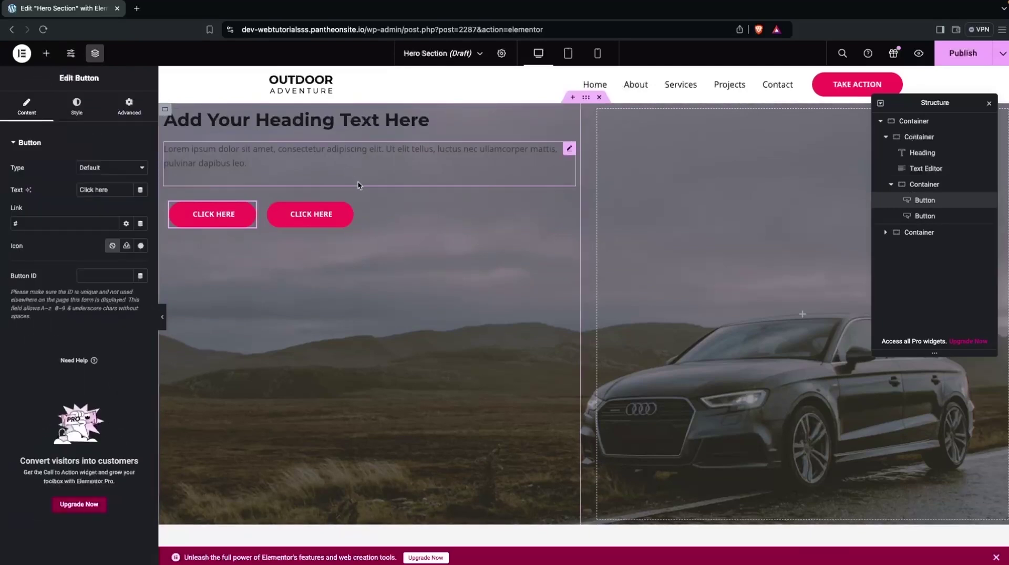
Step: Centre the left container's contents vertically and select the heading
{"action": "left_click", "coordinate": [924, 186]}
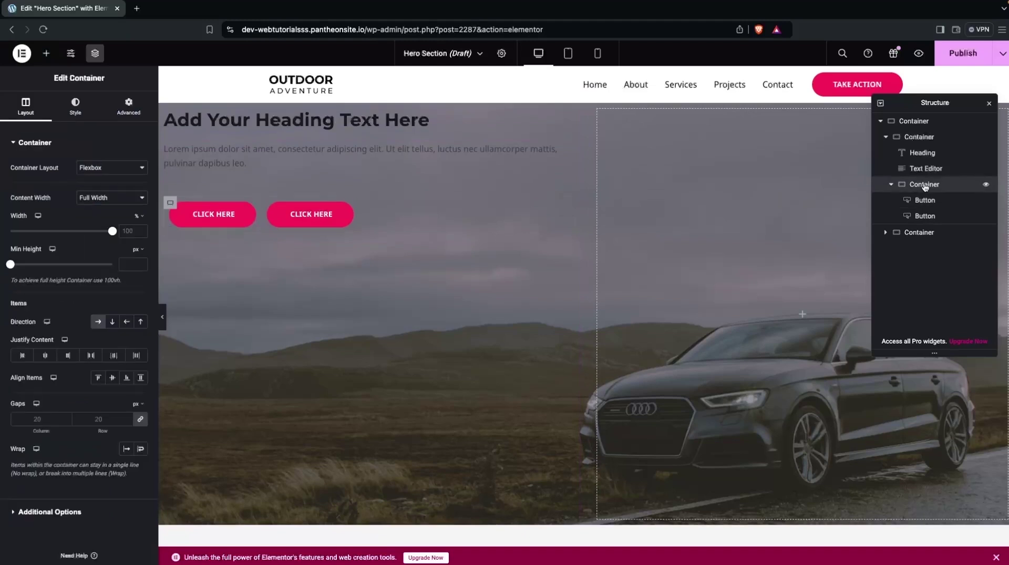
{"action": "left_click", "coordinate": [922, 141]}
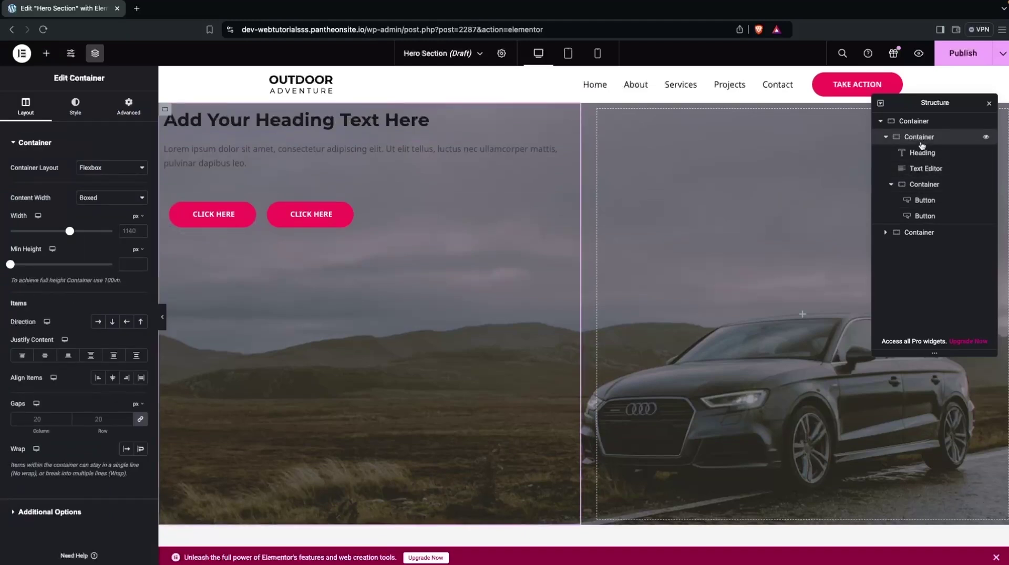
{"action": "left_click", "coordinate": [44, 356]}
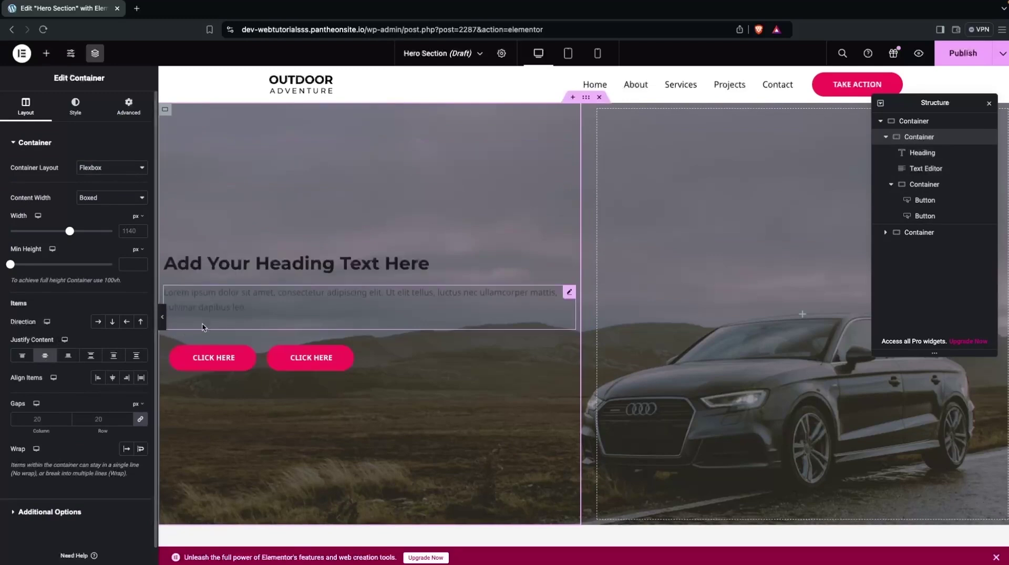
{"action": "left_click", "coordinate": [232, 271]}
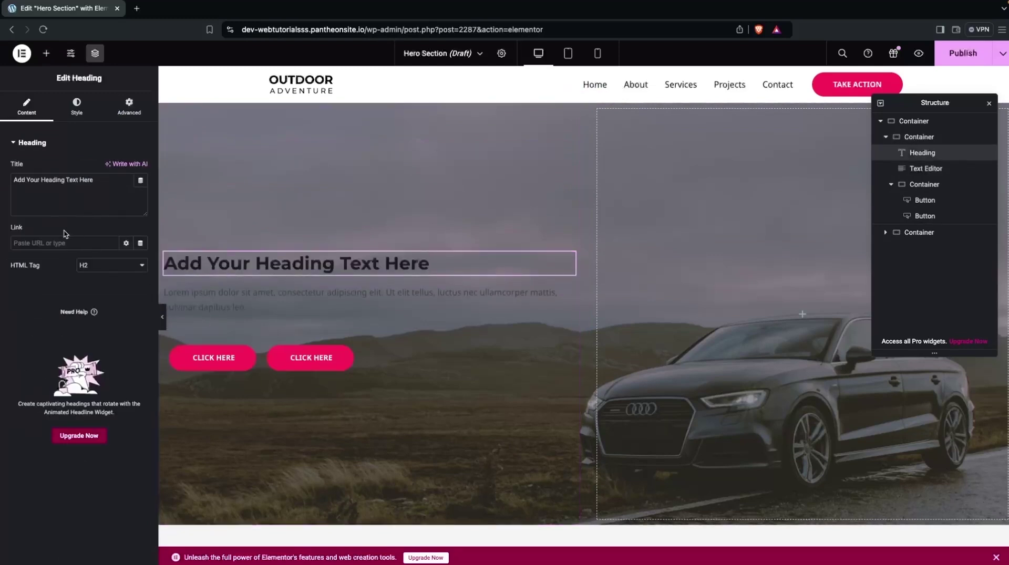
Step: Change the heading title to 'Leading Luxury Car'
{"action": "triple_click", "coordinate": [101, 180]}
{"action": "key", "text": "BackSpace"}
{"action": "type", "text": "Lu"}
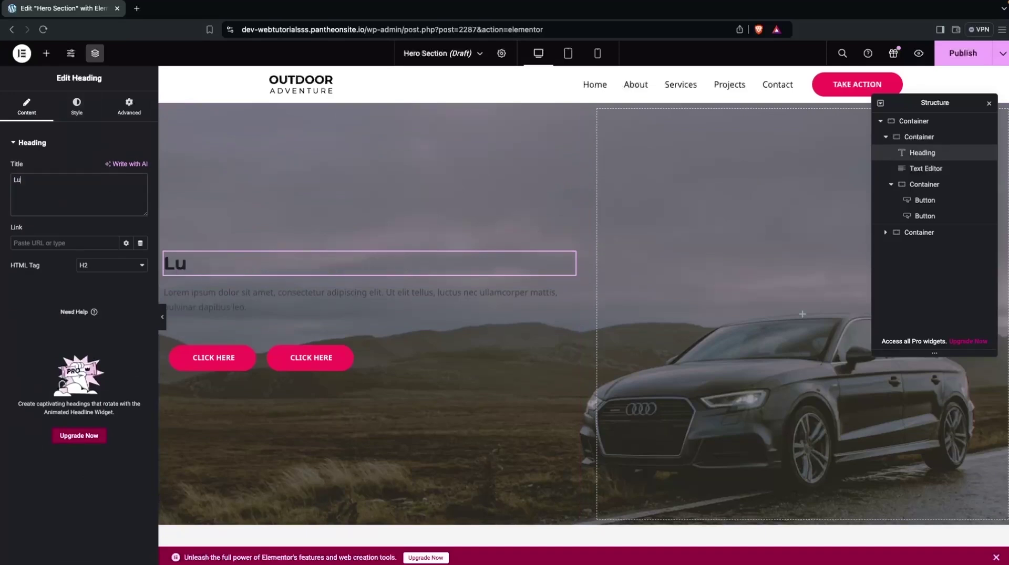
{"action": "type", "text": "xury Car"}
{"action": "key", "text": "Home"}
{"action": "type", "text": "Leading"}
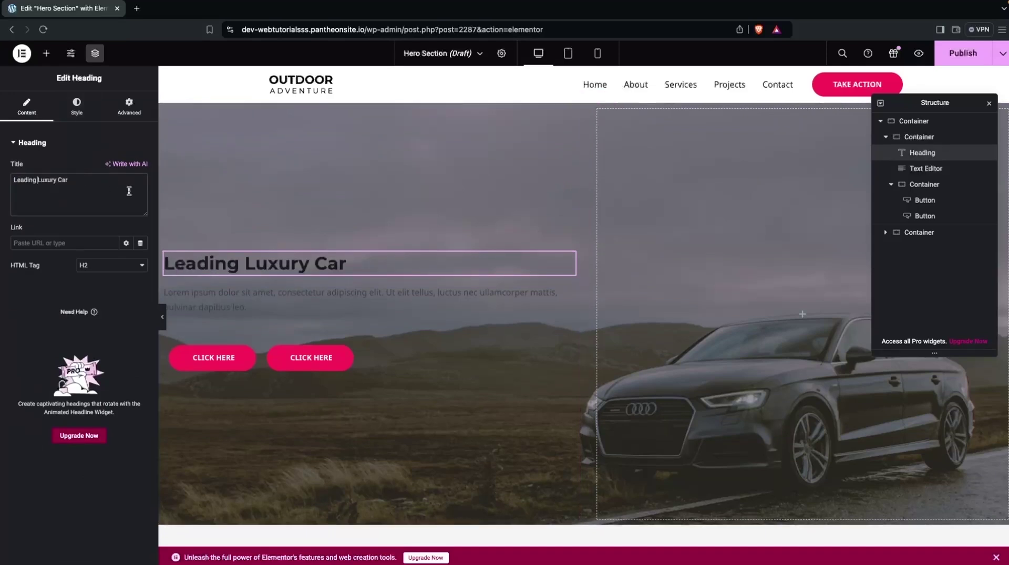
Step: Style the heading with white (#FFFFFF) text at a 102 px font size
{"action": "left_click", "coordinate": [84, 110]}
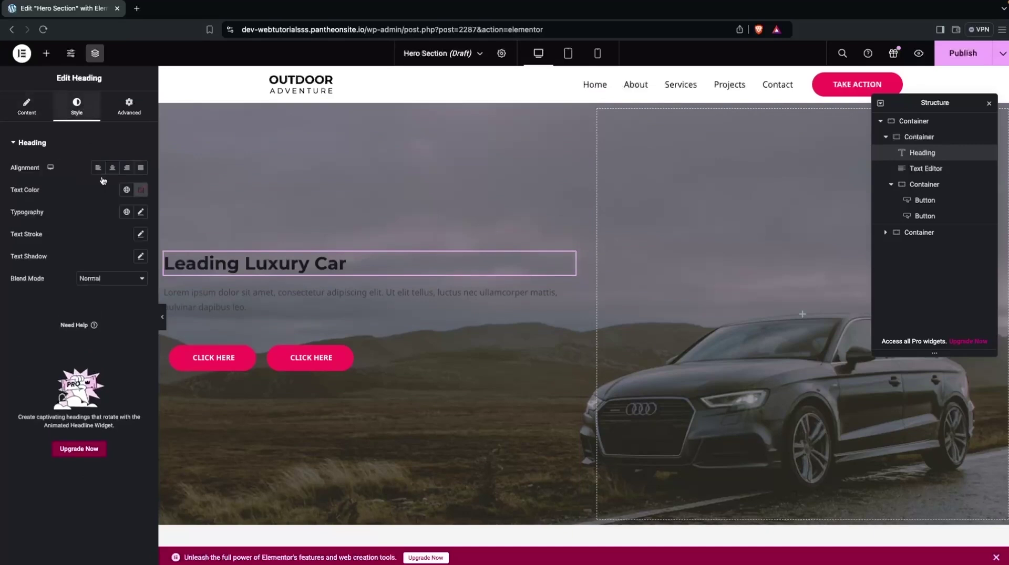
{"action": "left_click", "coordinate": [141, 190]}
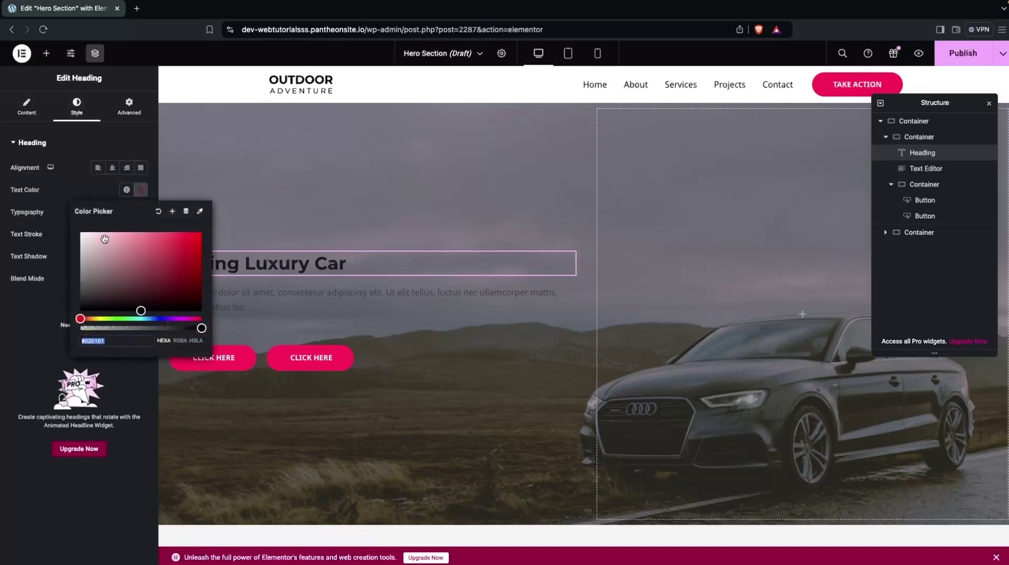
{"action": "left_click_drag", "start_coordinate": [141, 311], "coordinate": [59, 226]}
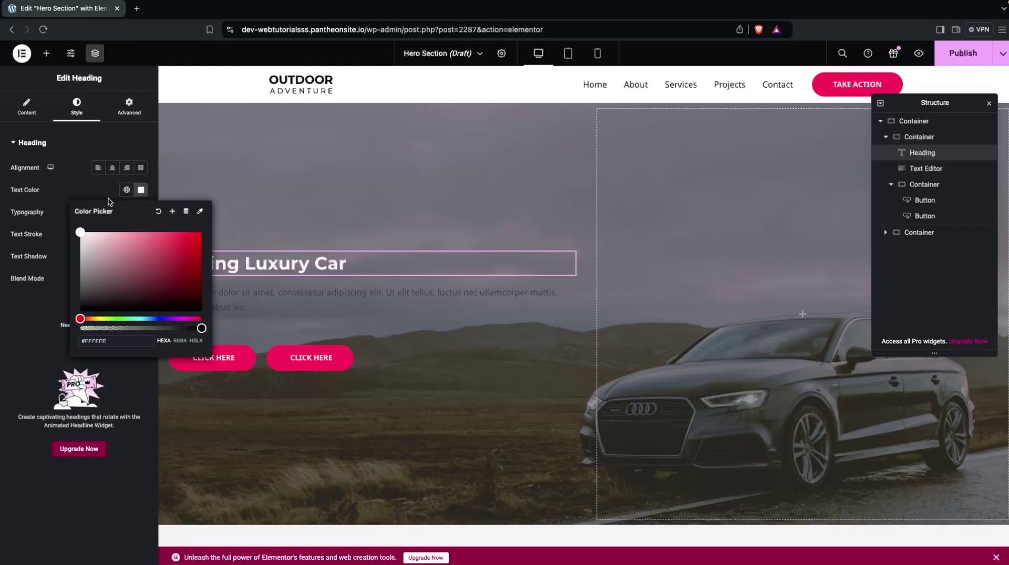
{"action": "left_click", "coordinate": [86, 195]}
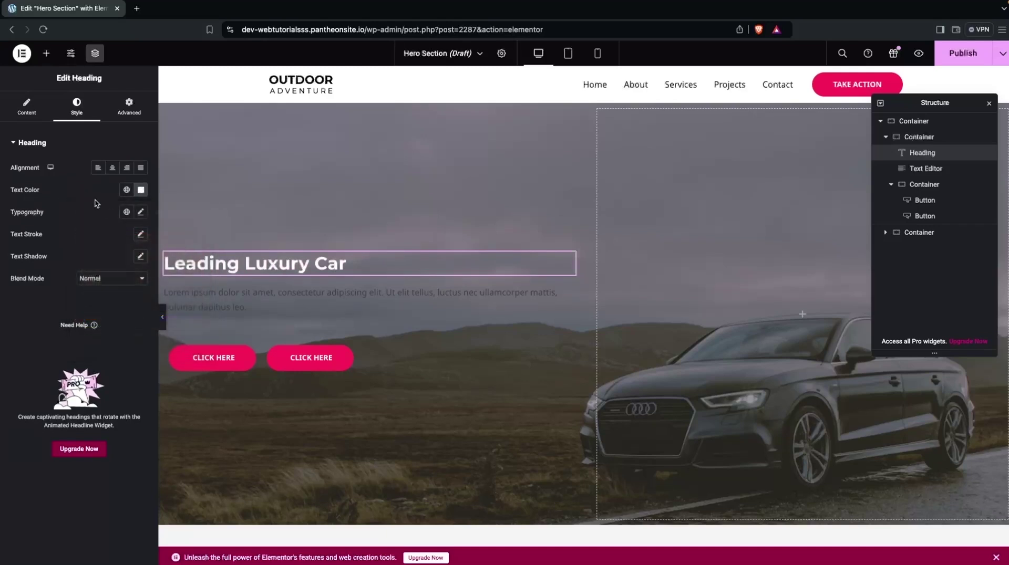
{"action": "left_click", "coordinate": [141, 212]}
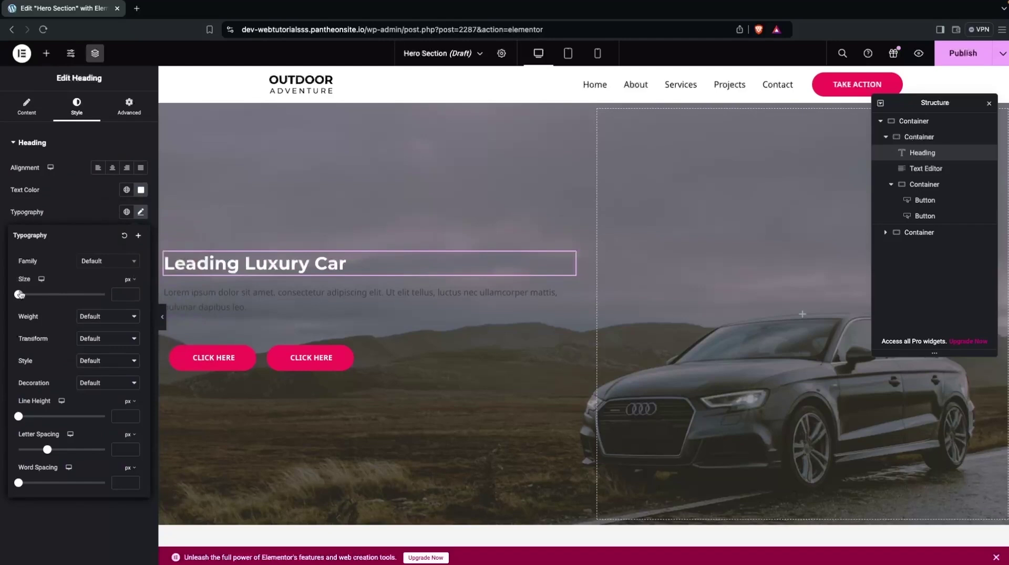
{"action": "left_click_drag", "start_coordinate": [20, 294], "coordinate": [64, 302]}
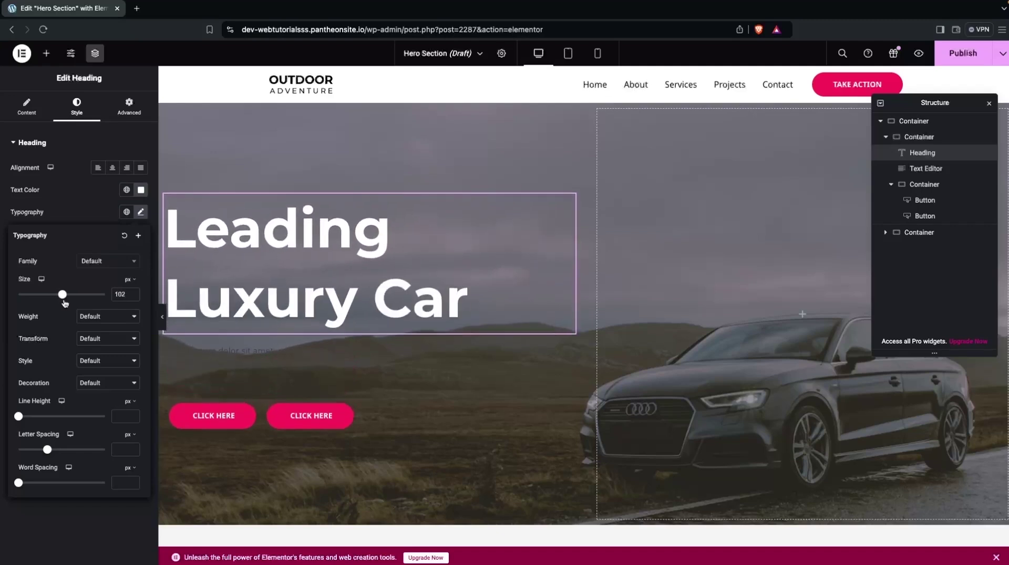
Step: Give the lorem ipsum paragraph light grey text at a 12 px font size
{"action": "left_click", "coordinate": [196, 351]}
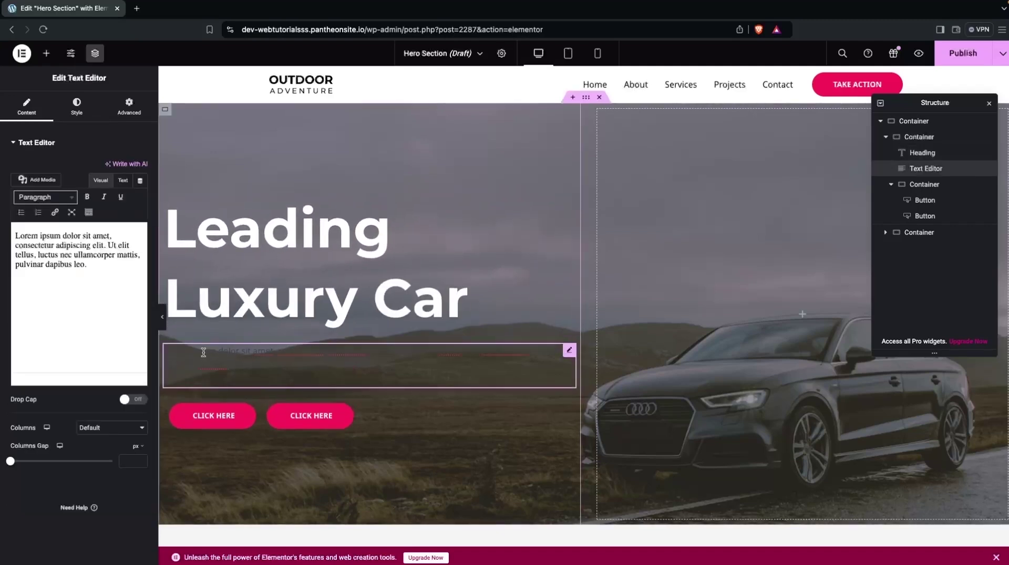
{"action": "left_click", "coordinate": [73, 105]}
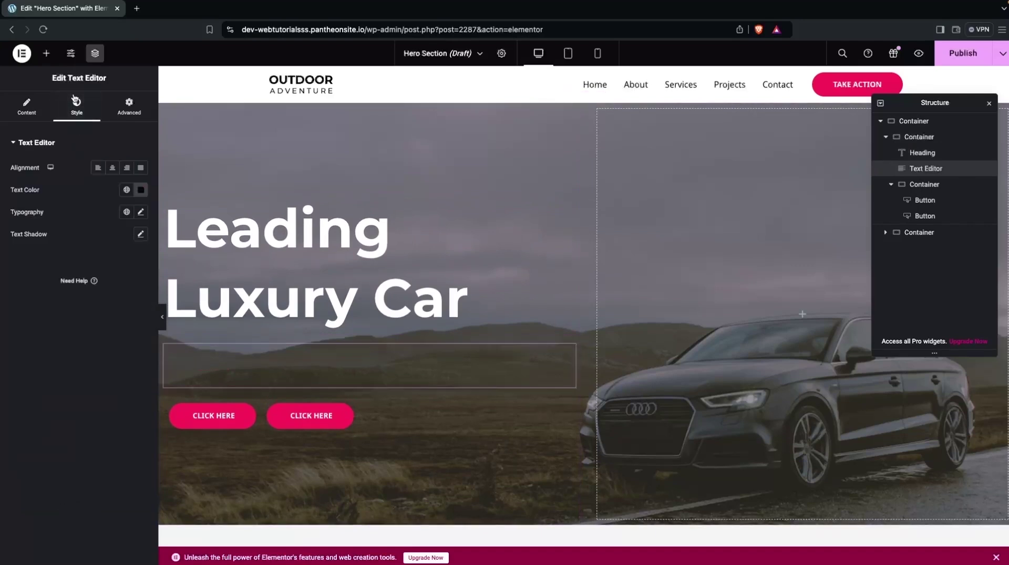
{"action": "left_click", "coordinate": [143, 191]}
{"action": "left_click_drag", "start_coordinate": [97, 263], "coordinate": [67, 247]}
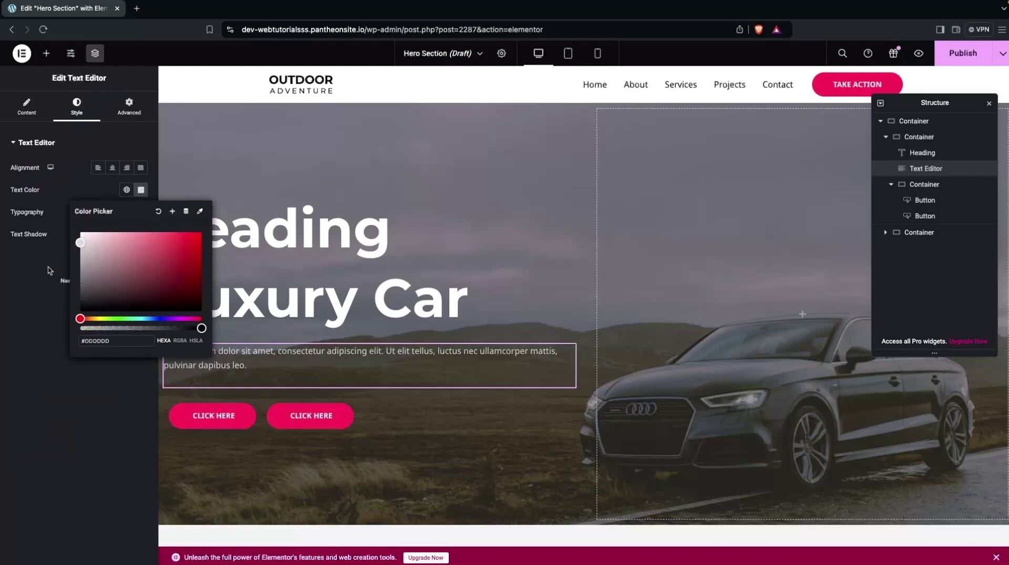
{"action": "left_click", "coordinate": [78, 179]}
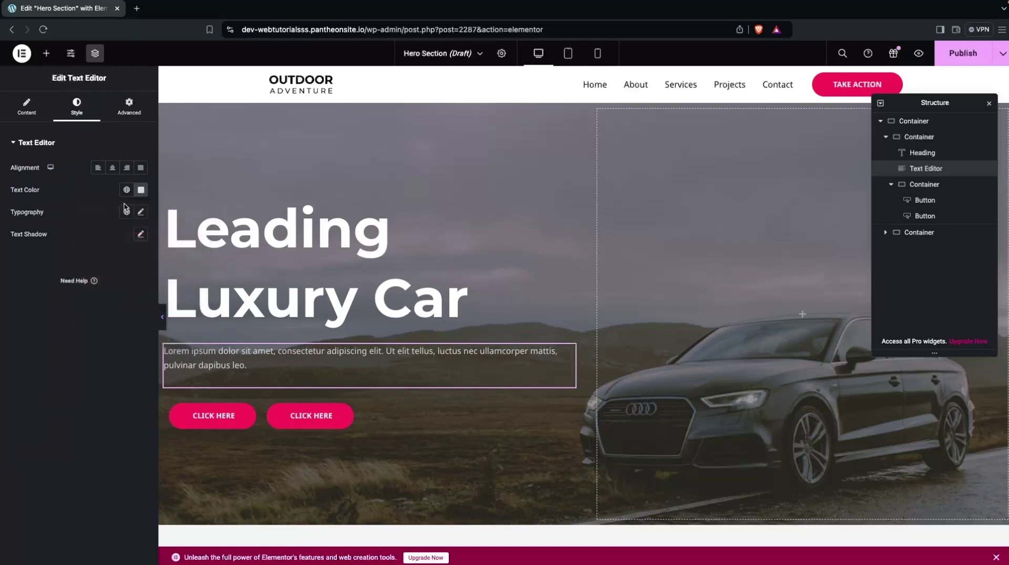
{"action": "left_click", "coordinate": [141, 212]}
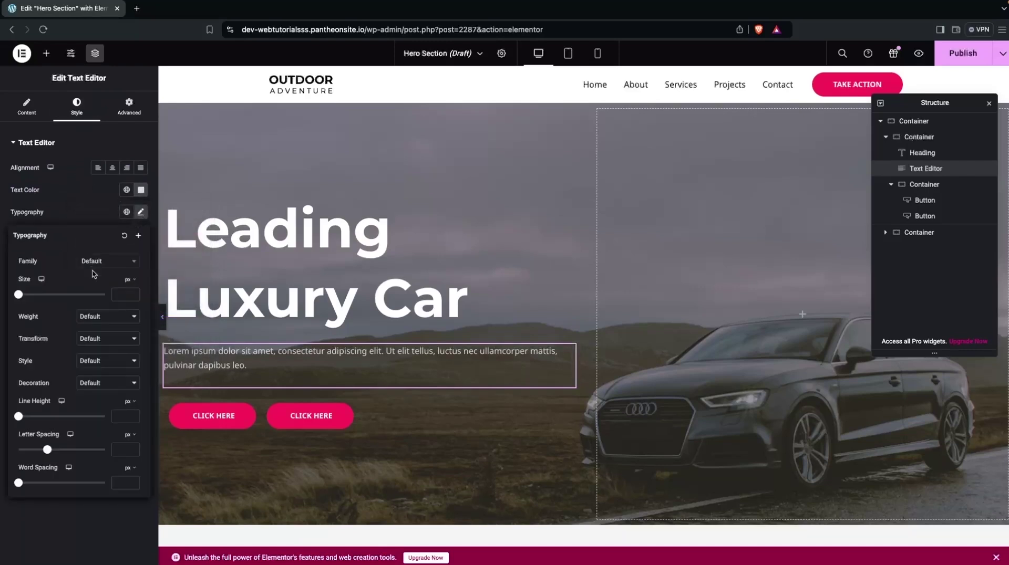
{"action": "mouse_move", "coordinate": [19, 297]}
{"action": "left_mouse_down"}
{"action": "mouse_move", "coordinate": [35, 298]}
{"action": "mouse_move", "coordinate": [24, 299]}
{"action": "left_mouse_up"}
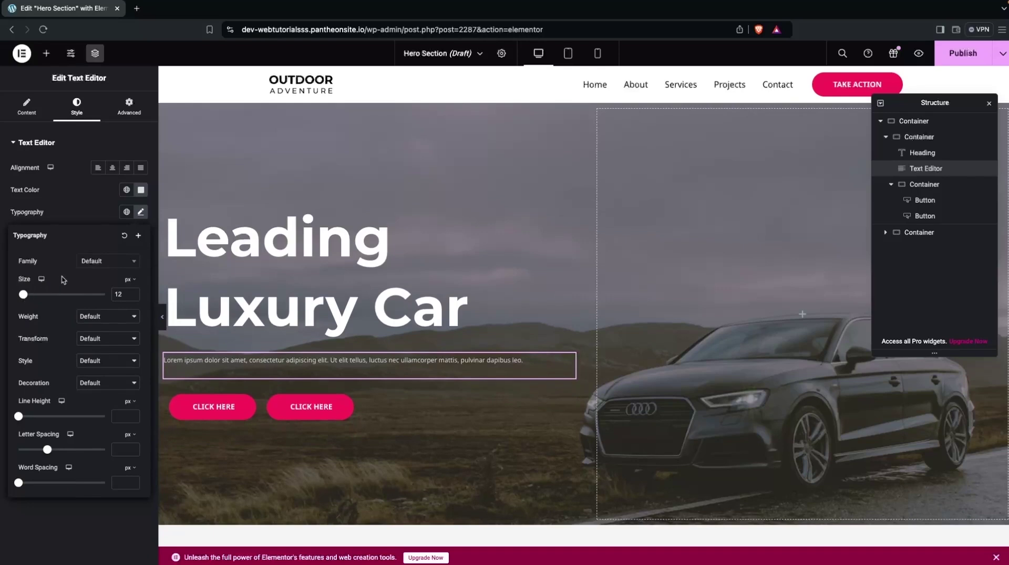
{"action": "left_click", "coordinate": [231, 255]}
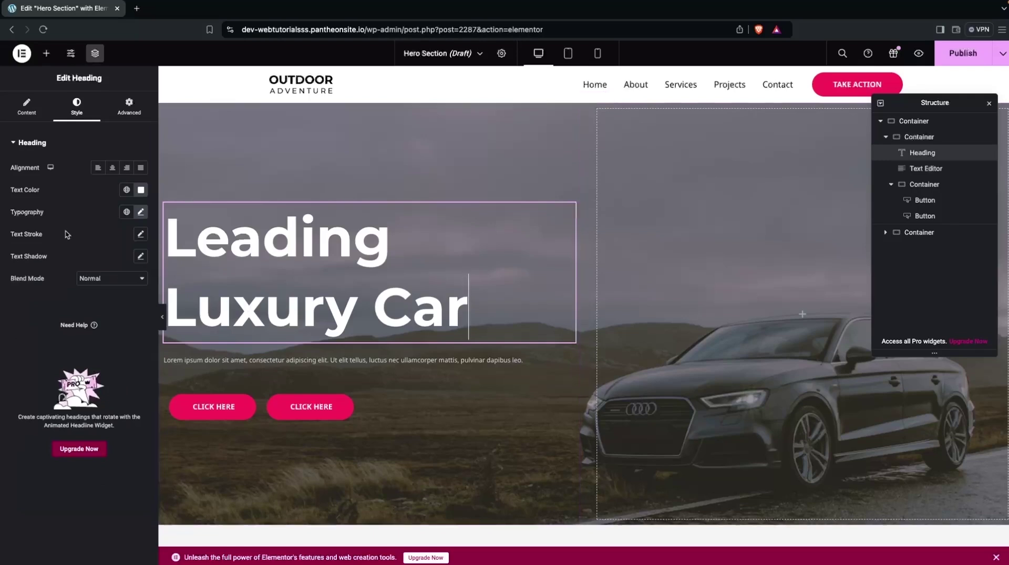
Step: Set the heading line height to 100 px and the lorem ipsum paragraph size to 13 px
{"action": "left_click", "coordinate": [141, 212]}
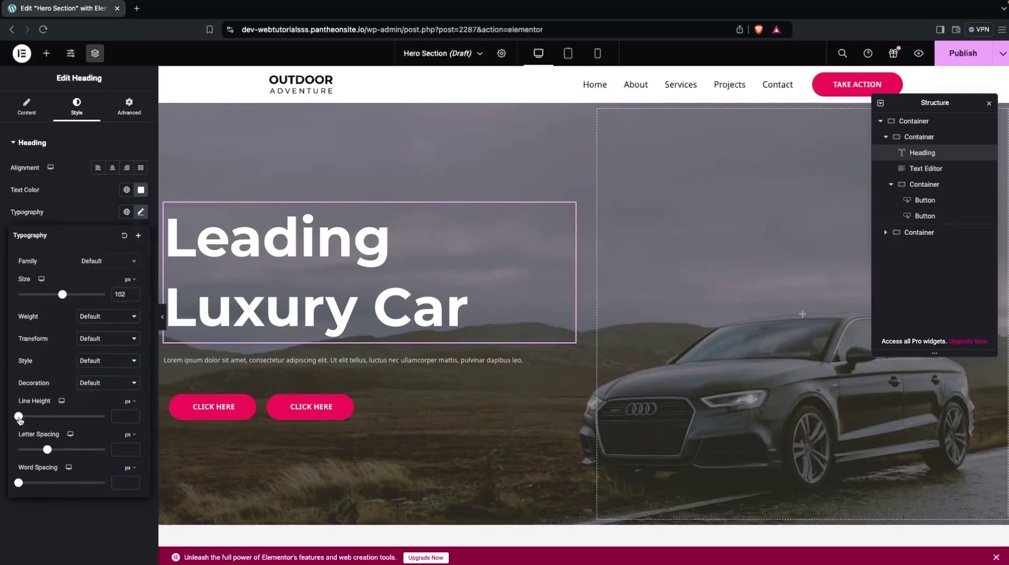
{"action": "left_click_drag", "start_coordinate": [18, 416], "coordinate": [104, 417]}
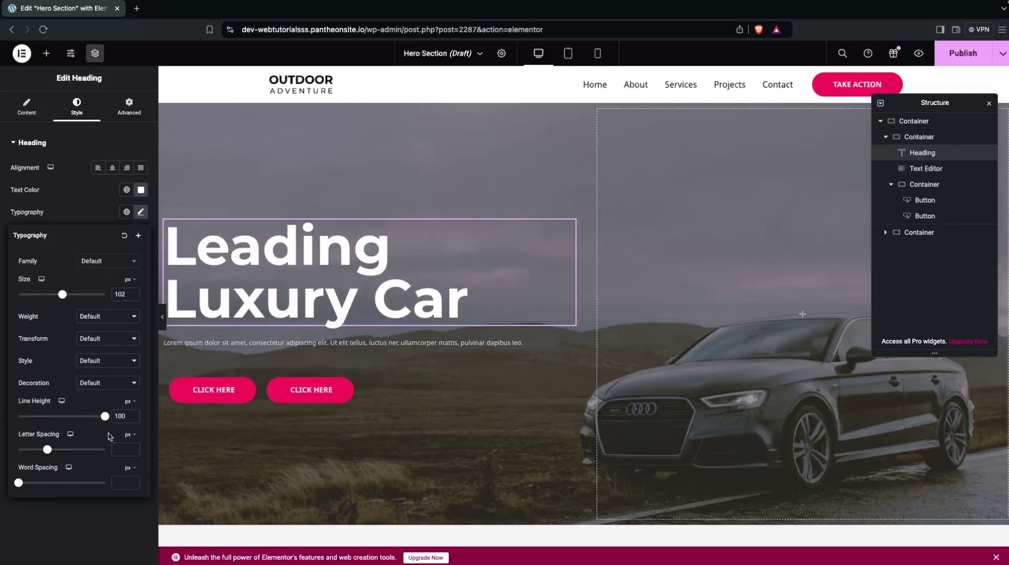
{"action": "left_click", "coordinate": [226, 350]}
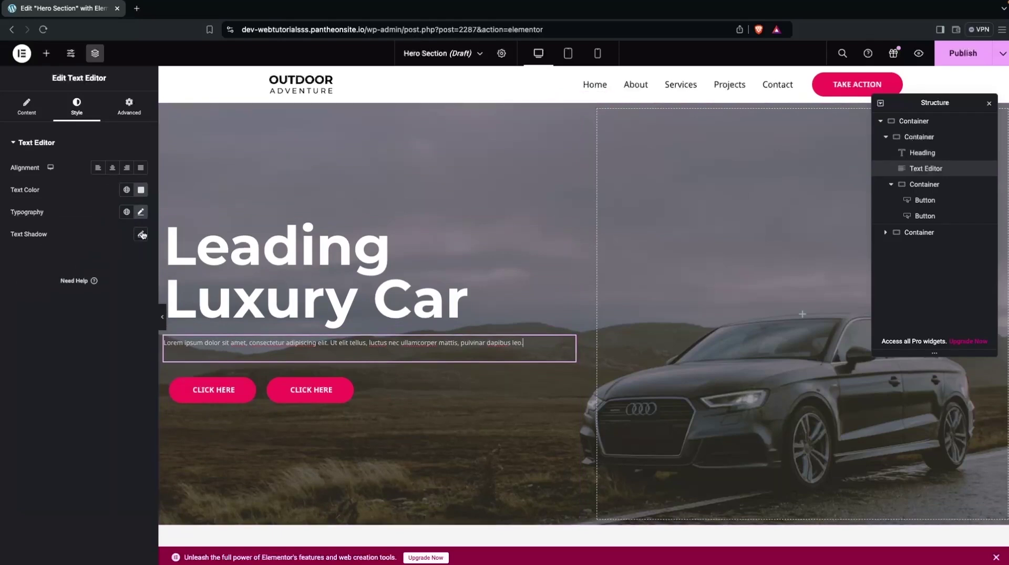
{"action": "left_click", "coordinate": [140, 211]}
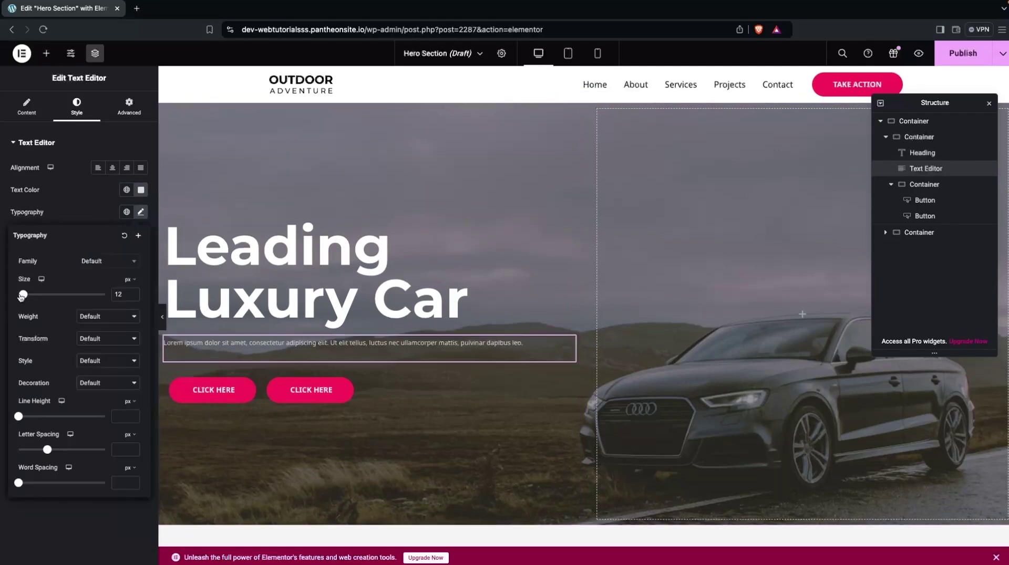
{"action": "left_click_drag", "start_coordinate": [21, 296], "coordinate": [25, 295]}
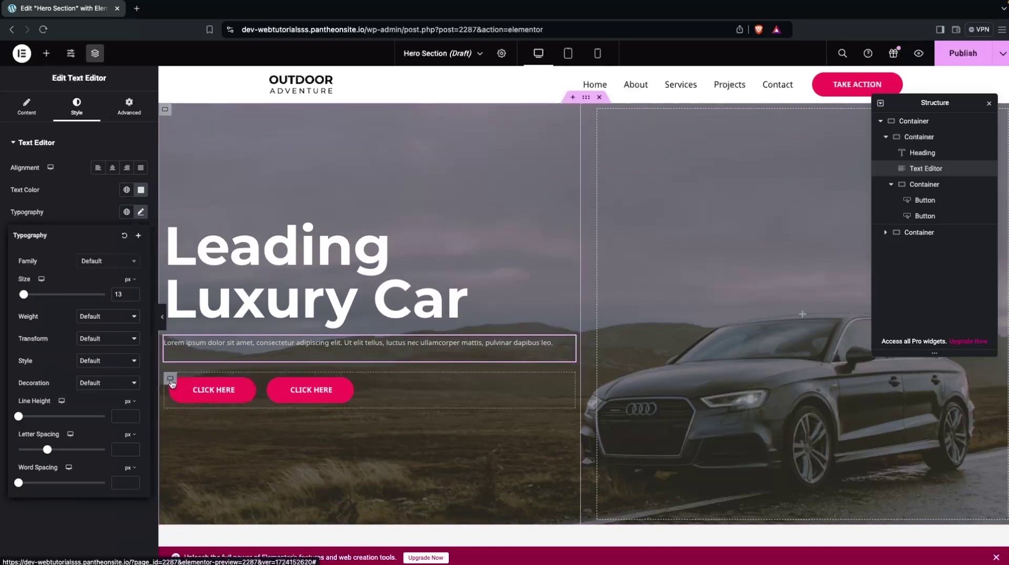
Step: Select the first CLICK HERE button and open its style colour settings
{"action": "left_click", "coordinate": [191, 394]}
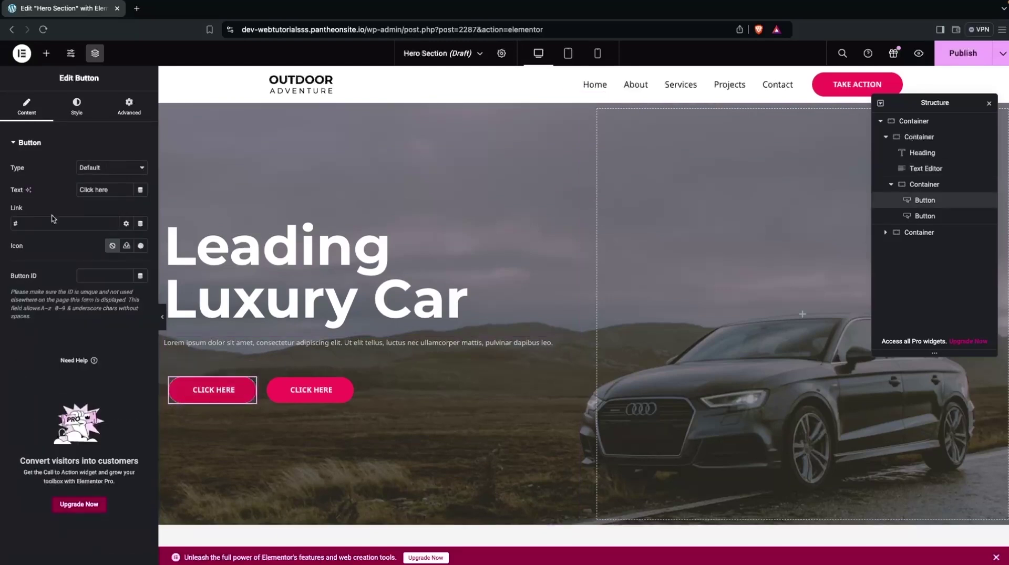
{"action": "left_click", "coordinate": [77, 106]}
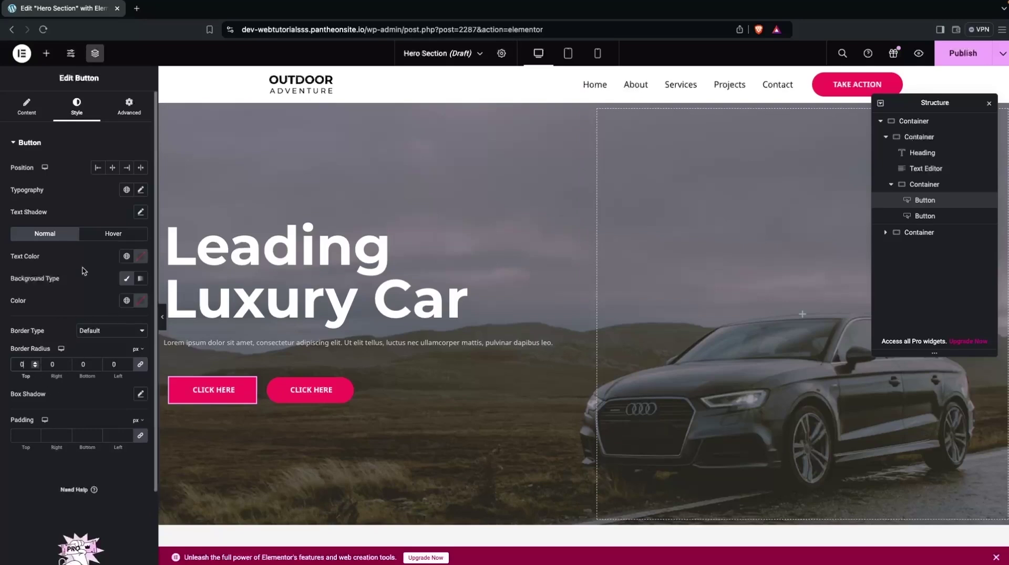
{"action": "left_click", "coordinate": [141, 300]}
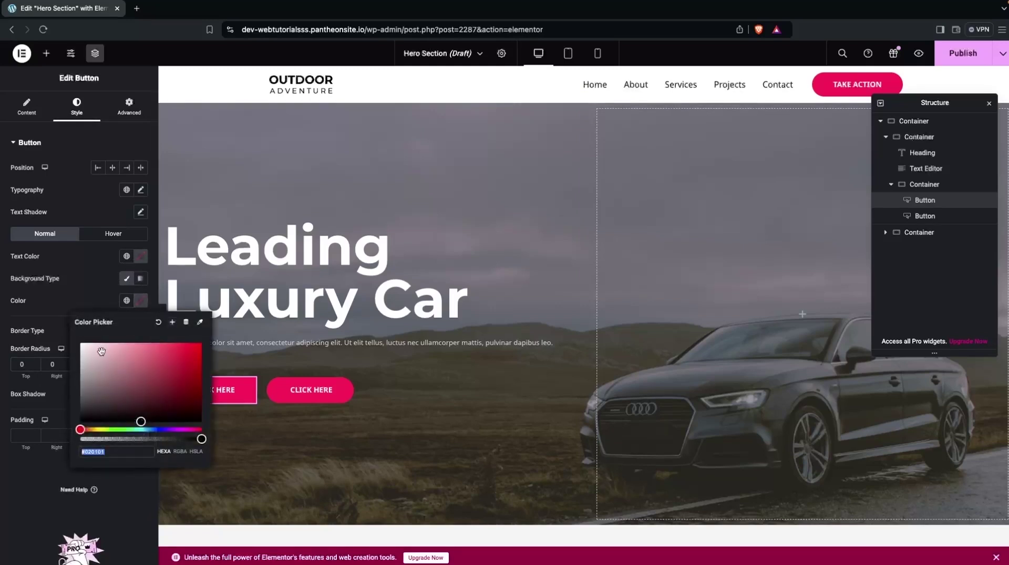
{"action": "left_click_drag", "start_coordinate": [102, 351], "coordinate": [60, 429]}
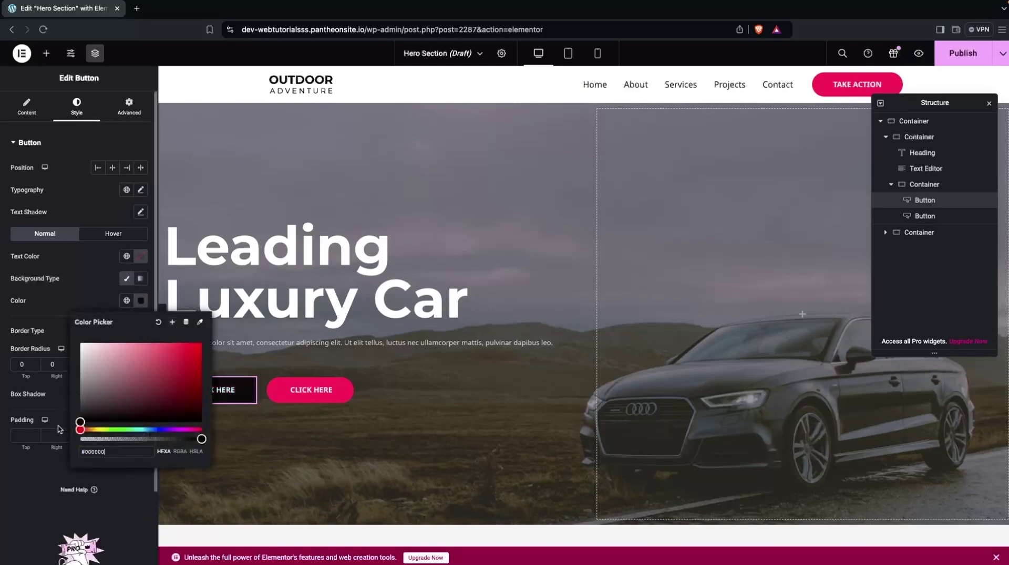
{"action": "key", "text": "ctrl+z"}
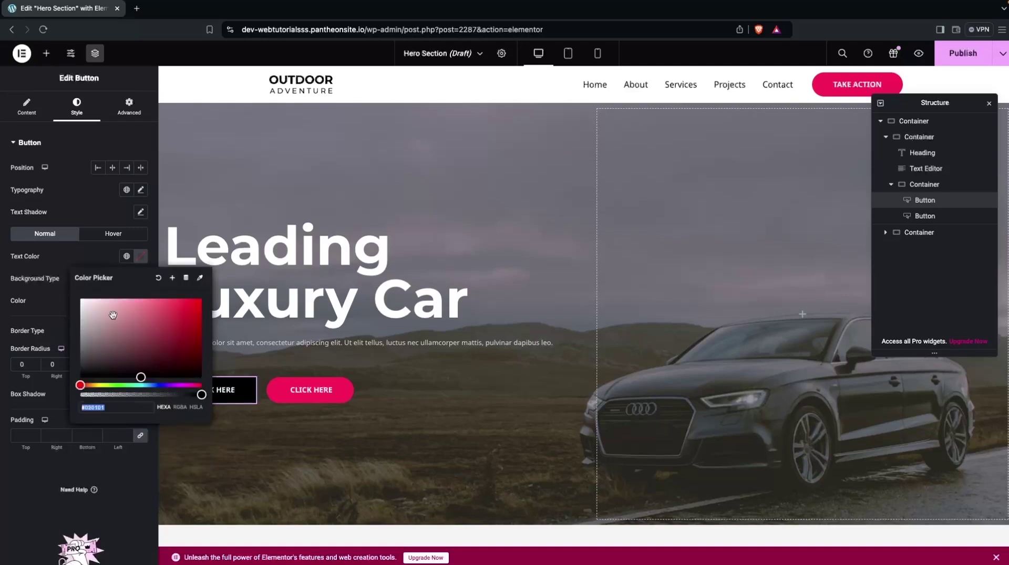
{"action": "left_click", "coordinate": [64, 262]}
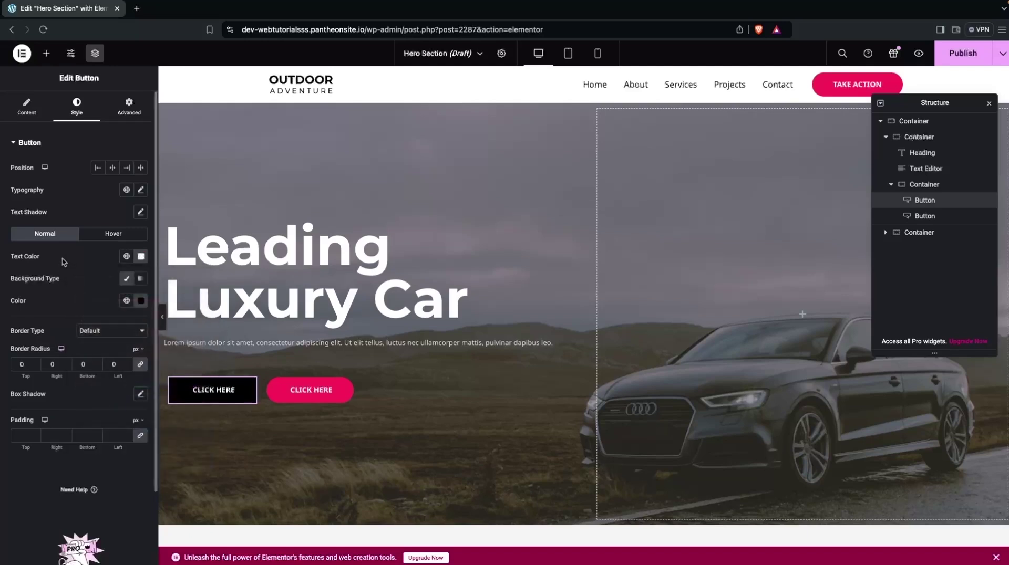
Step: Set the button's hover text colour to #000000 and hover background to #FFFFFF
{"action": "left_click", "coordinate": [107, 239]}
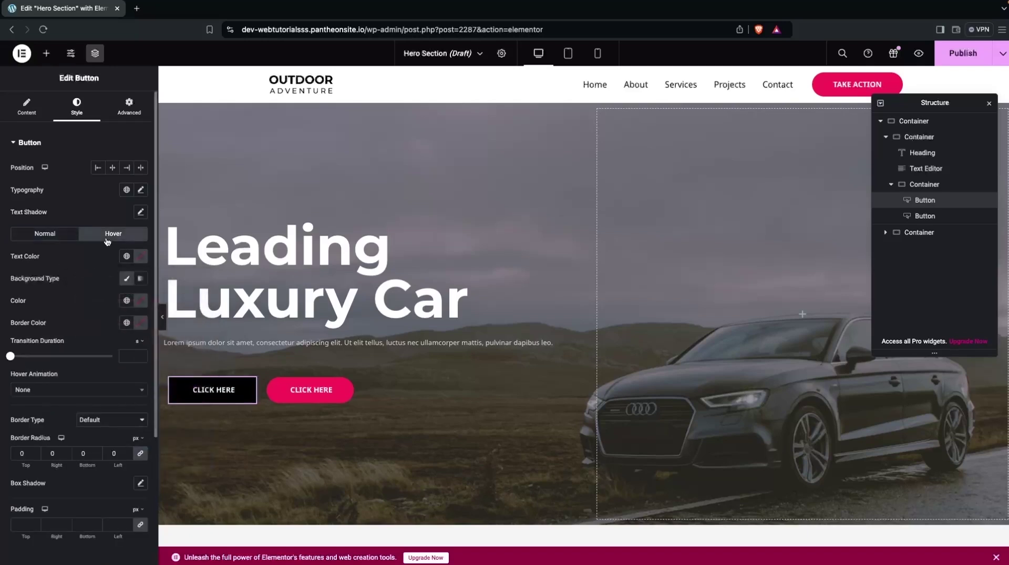
{"action": "left_click", "coordinate": [140, 257]}
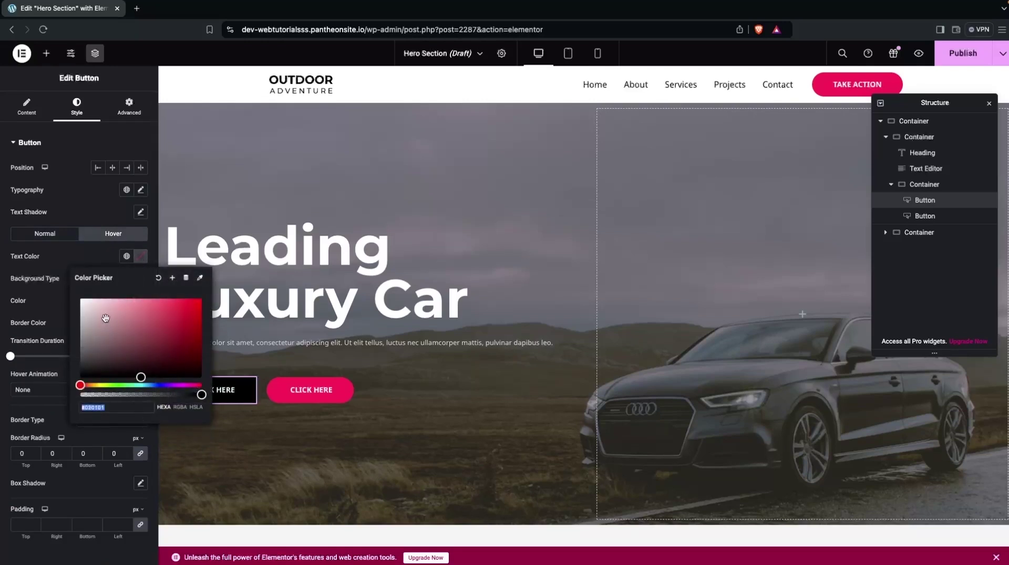
{"action": "left_click_drag", "start_coordinate": [140, 375], "coordinate": [63, 403]}
{"action": "left_click", "coordinate": [54, 315]}
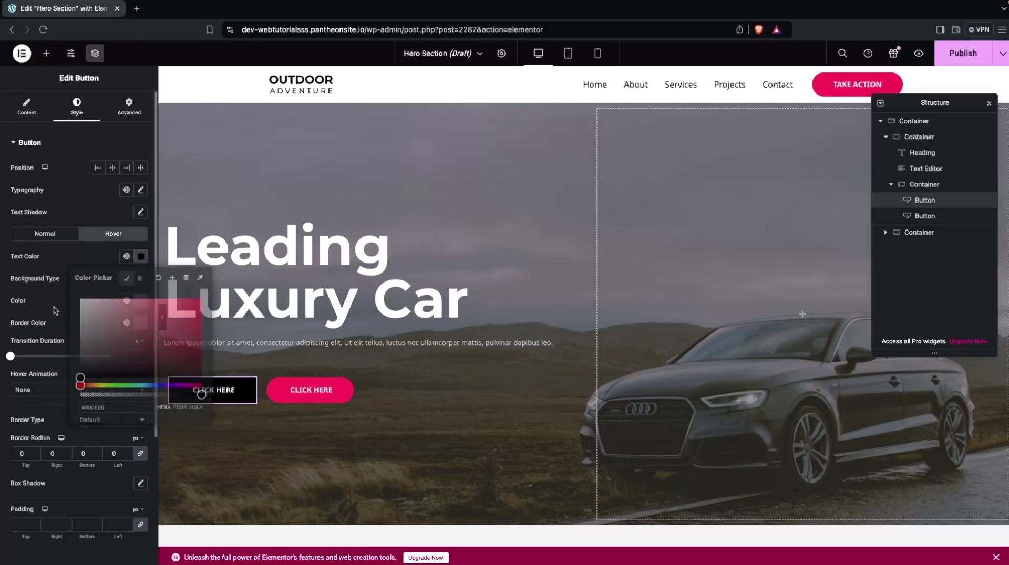
{"action": "left_click", "coordinate": [136, 304]}
{"action": "left_click_drag", "start_coordinate": [121, 383], "coordinate": [63, 314]}
{"action": "left_click", "coordinate": [63, 314]}
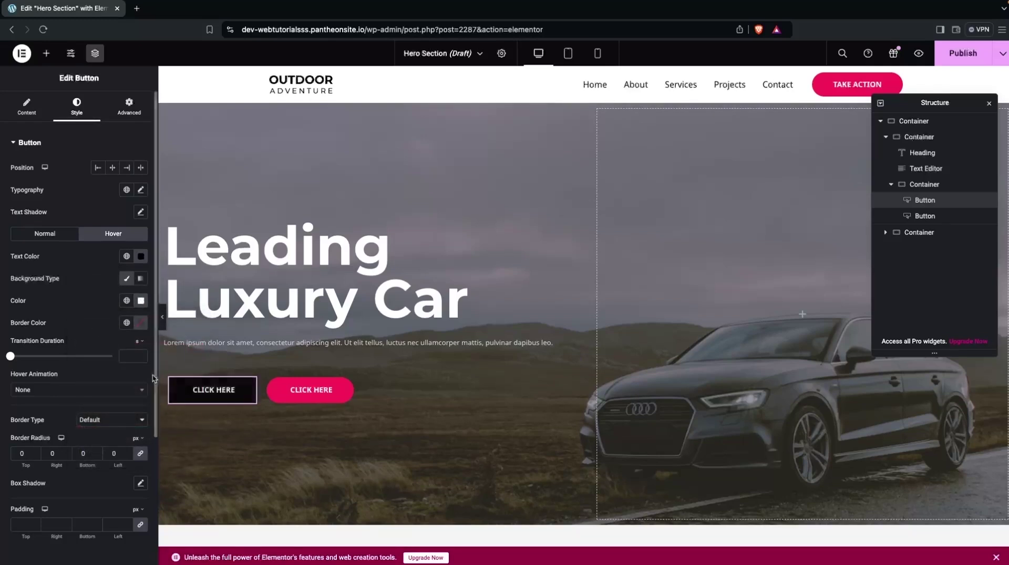
Step: Change the first button's label to Contact Us
{"action": "left_click", "coordinate": [33, 117]}
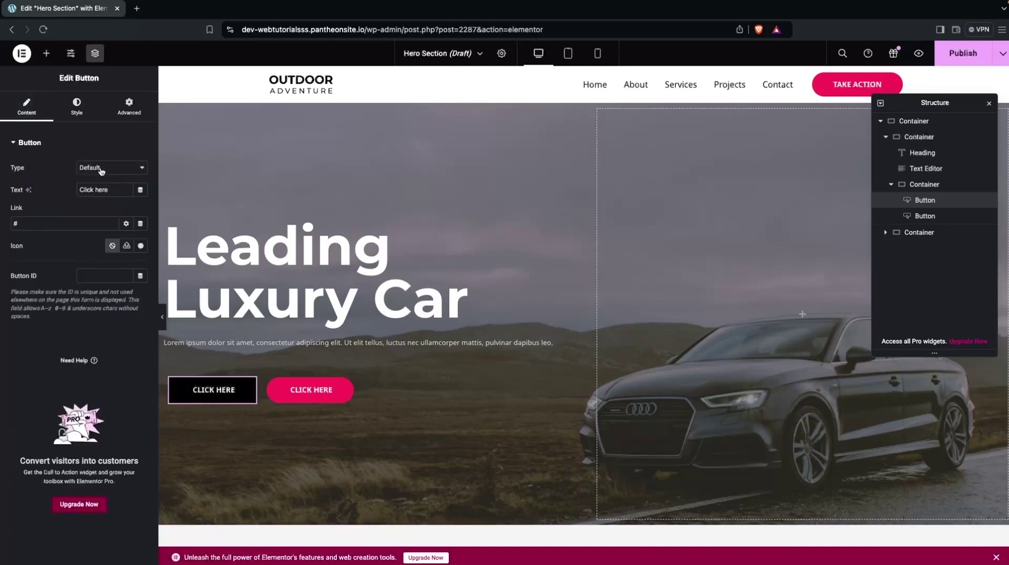
{"action": "left_click_drag", "start_coordinate": [115, 192], "coordinate": [62, 192]}
{"action": "type", "text": "Contact Us"}
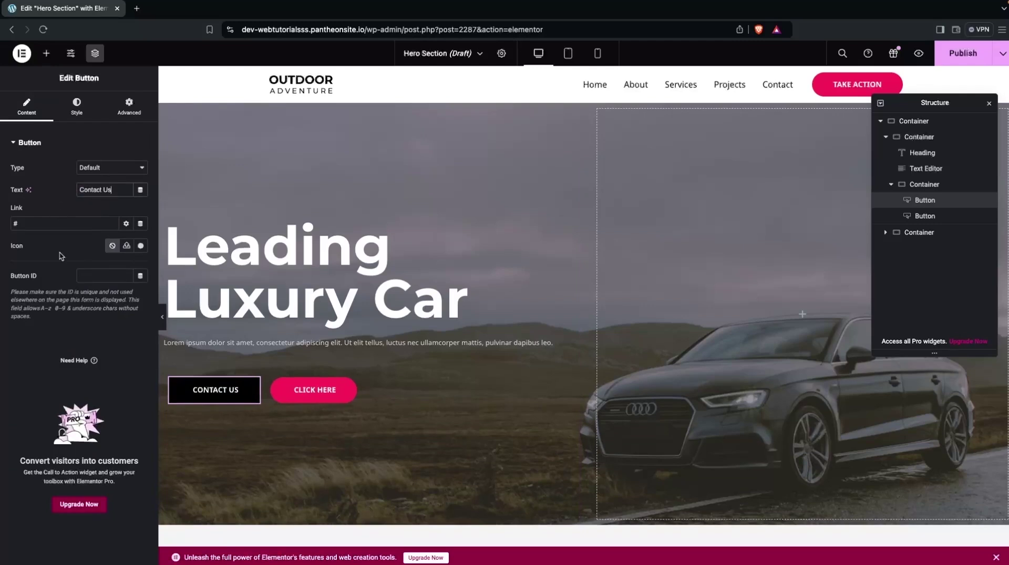
Step: Change the second button's label to Buy Now
{"action": "left_click", "coordinate": [300, 394]}
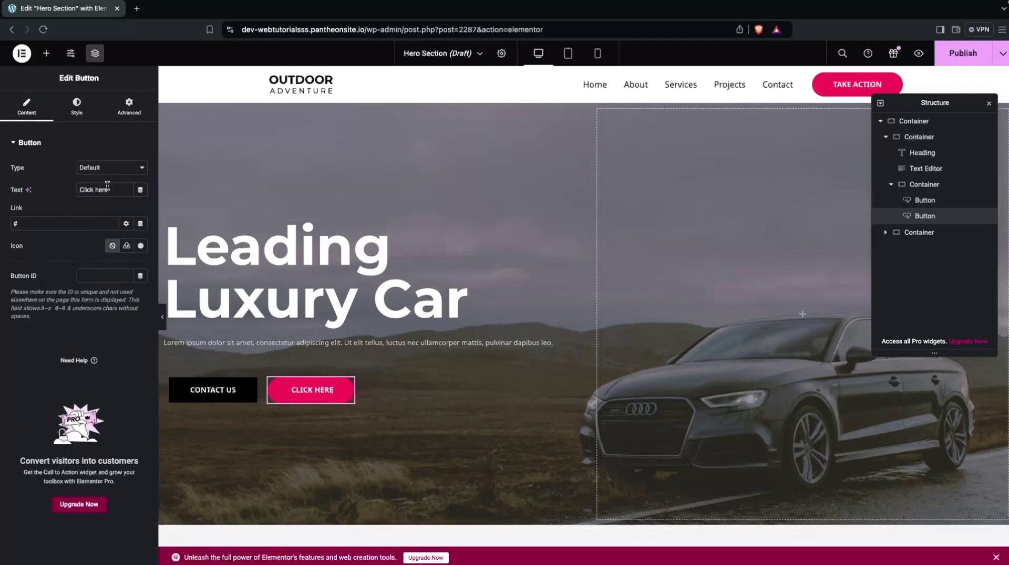
{"action": "left_click_drag", "start_coordinate": [111, 190], "coordinate": [66, 191]}
{"action": "type", "text": "Buy Now"}
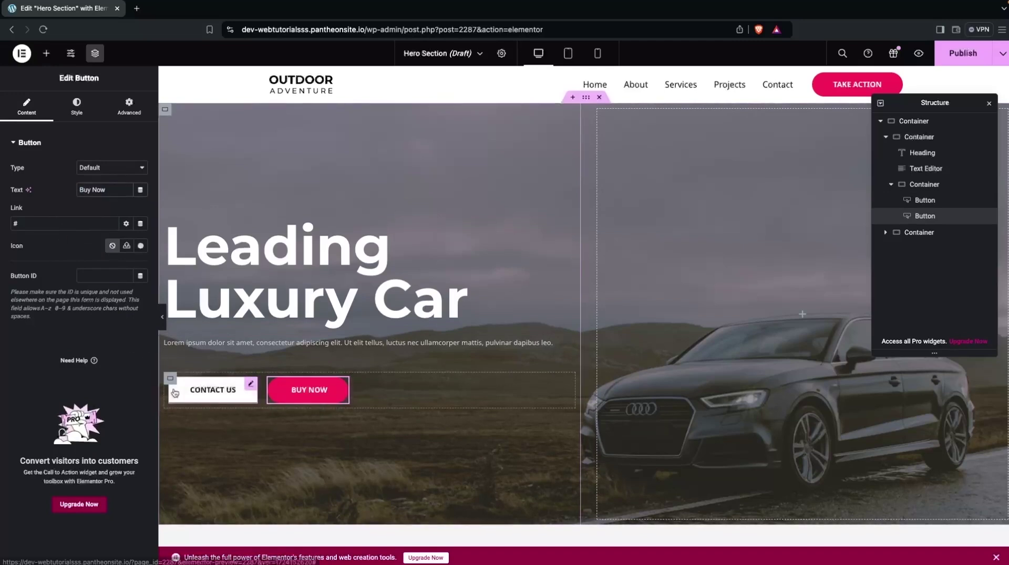
Step: Copy the CONTACT US button and paste its style onto the BUY NOW button
{"action": "right_click", "coordinate": [175, 393]}
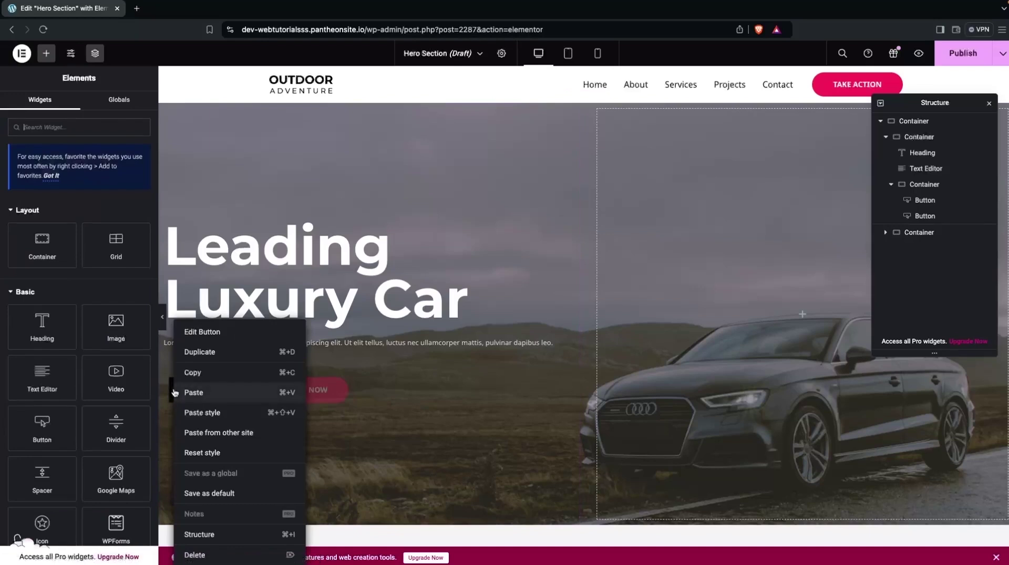
{"action": "left_click", "coordinate": [213, 373]}
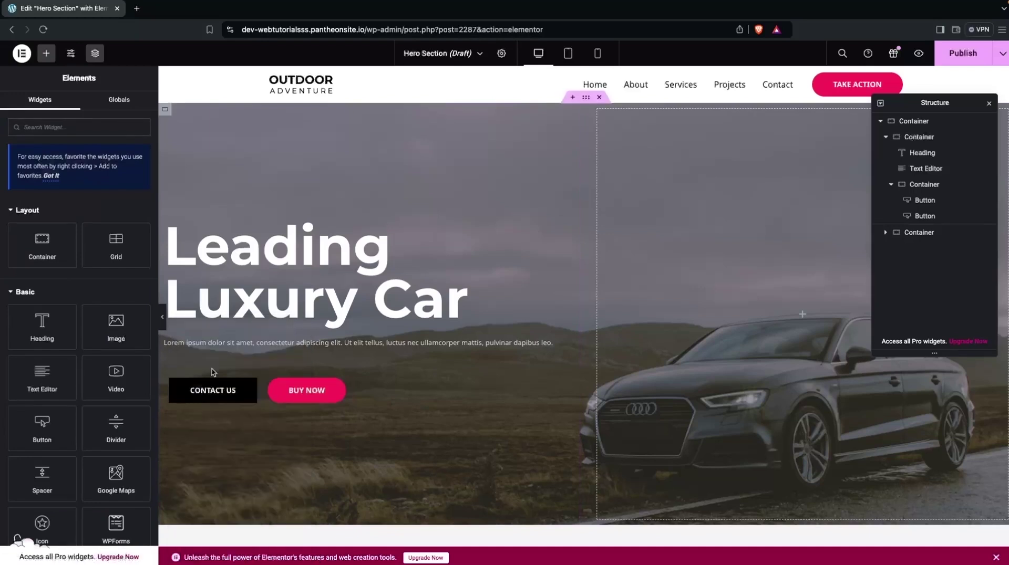
{"action": "right_click", "coordinate": [291, 396]}
{"action": "left_click", "coordinate": [323, 412]}
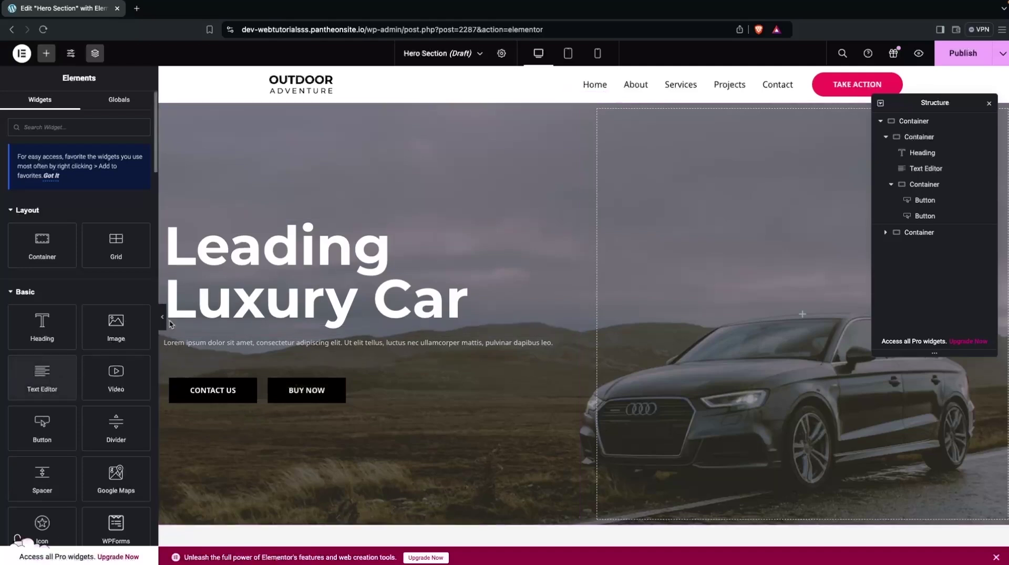
Step: Publish the Hero Section page, view it live in a new tab, and return to the editor
{"action": "left_click", "coordinate": [961, 65]}
{"action": "left_click", "coordinate": [1002, 53]}
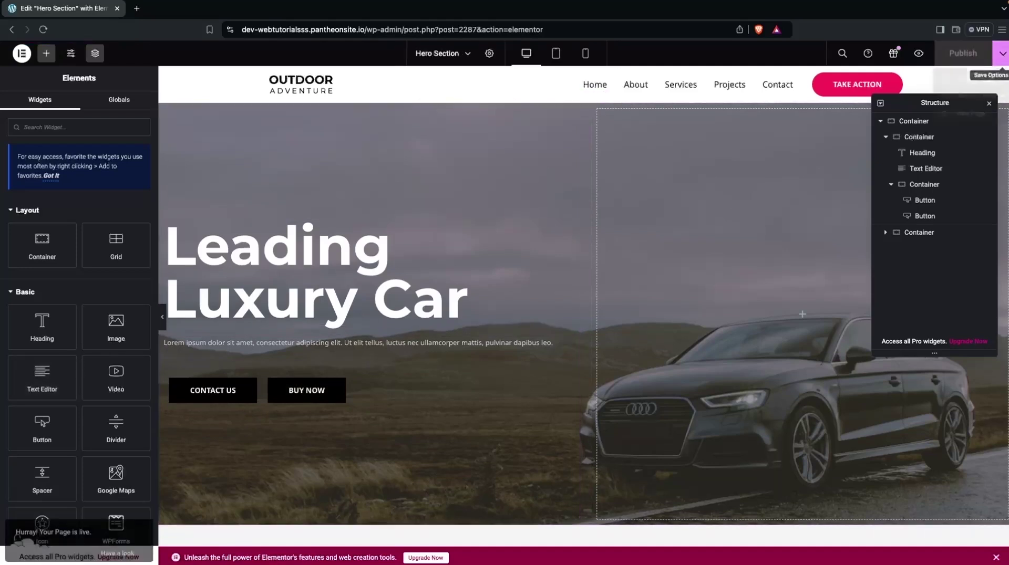
{"action": "left_click", "coordinate": [961, 132]}
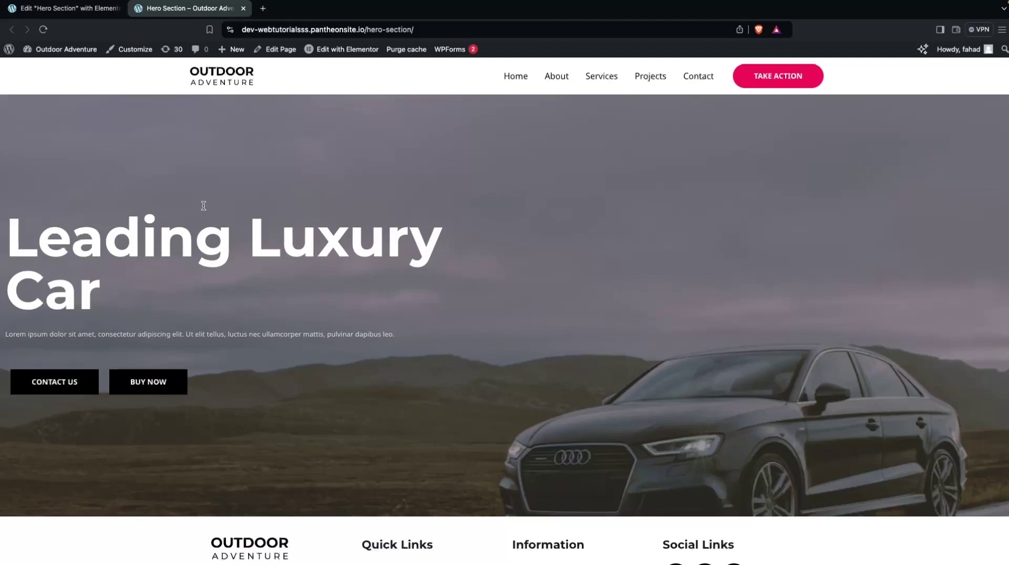
{"action": "left_click", "coordinate": [68, 8]}
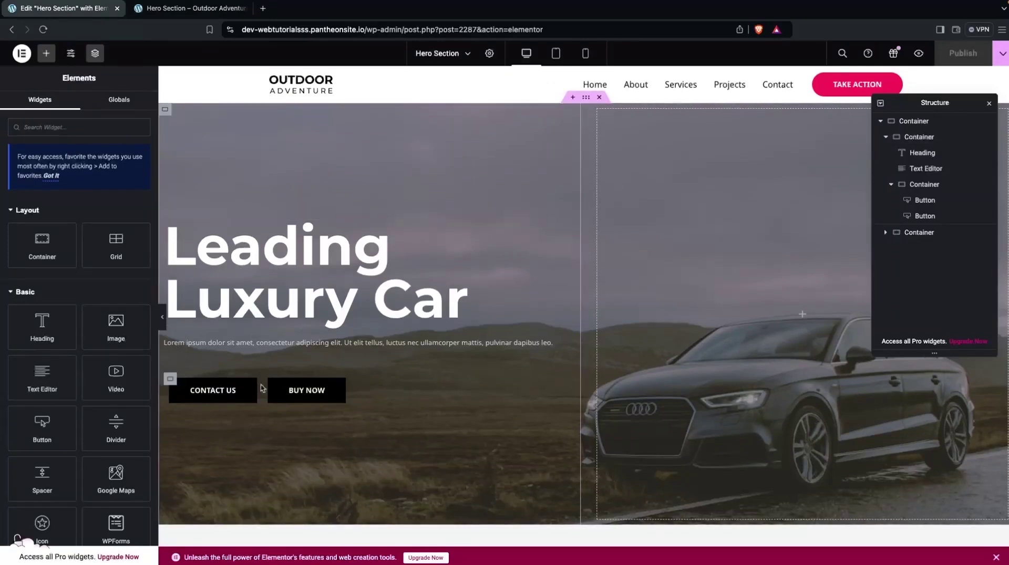
Step: Set the outer hero container's background position to Center Center
{"action": "left_click", "coordinate": [585, 97]}
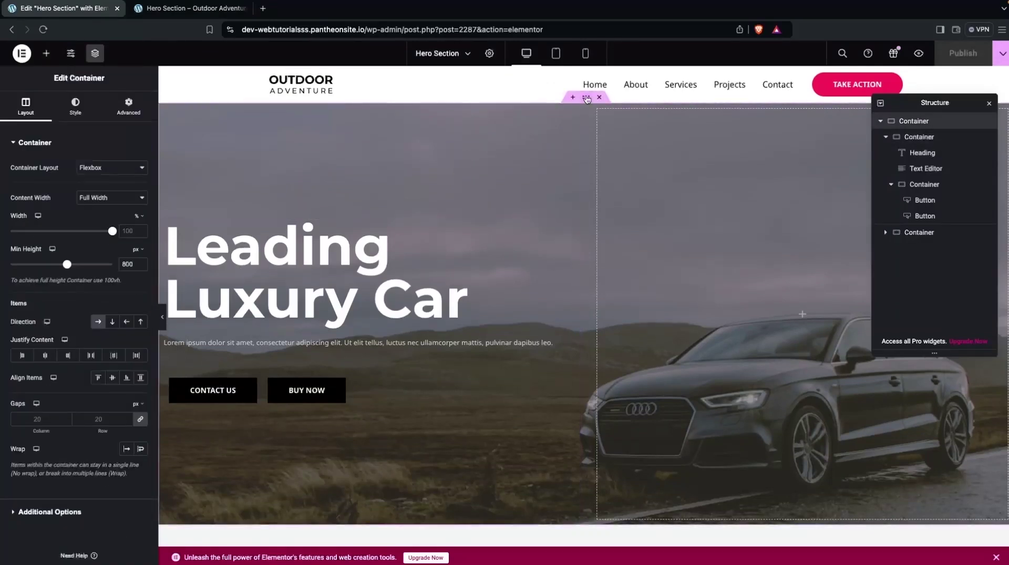
{"action": "left_click", "coordinate": [74, 111]}
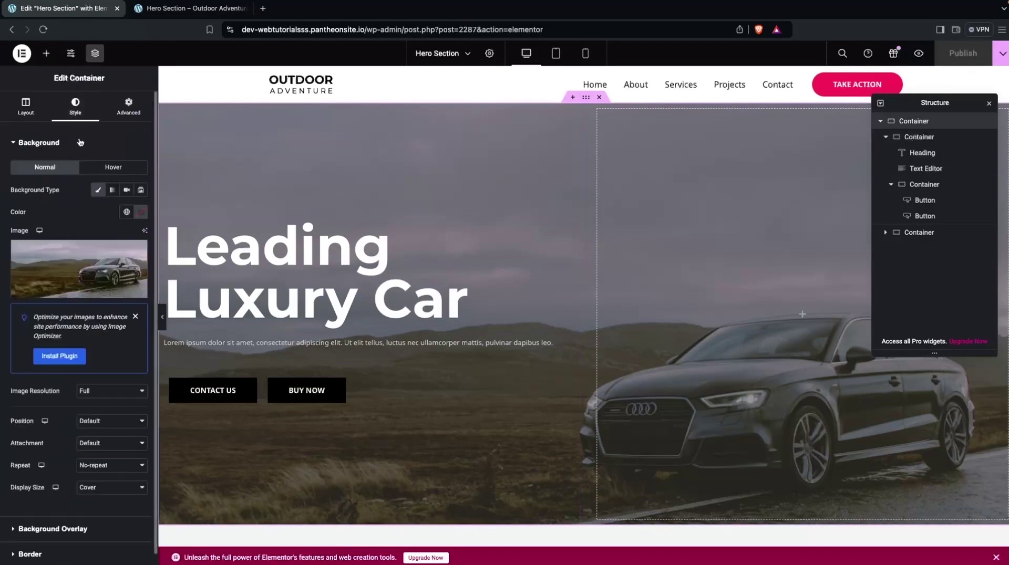
{"action": "scroll", "coordinate": [88, 377], "scroll_direction": "down", "scroll_amount": 2}
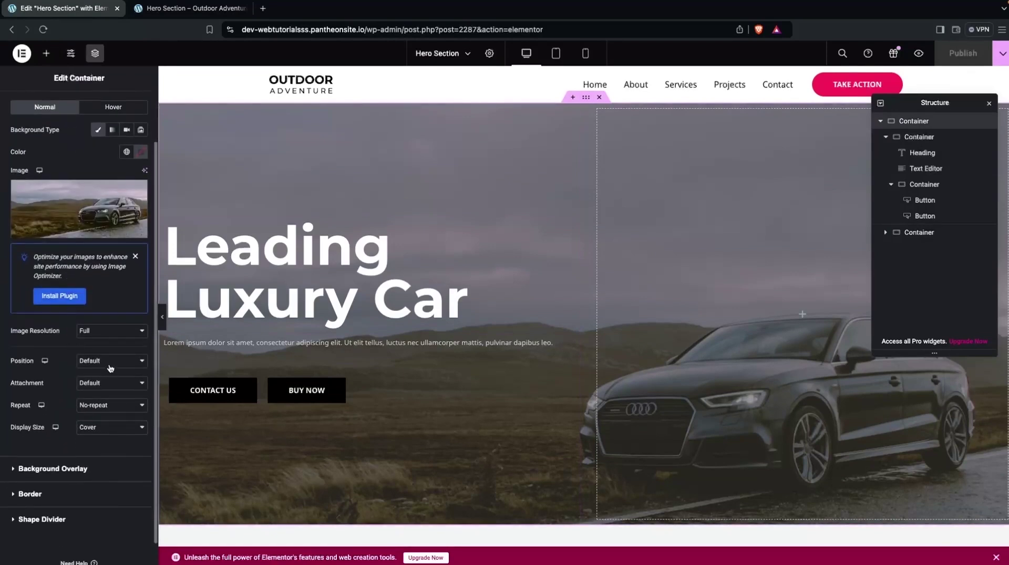
{"action": "left_click", "coordinate": [110, 361]}
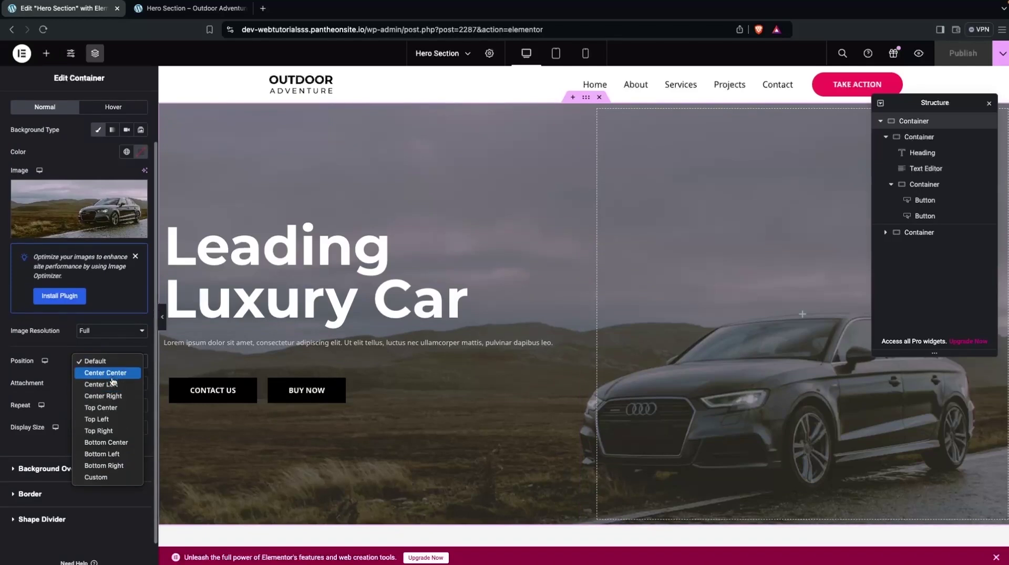
{"action": "left_click", "coordinate": [111, 373]}
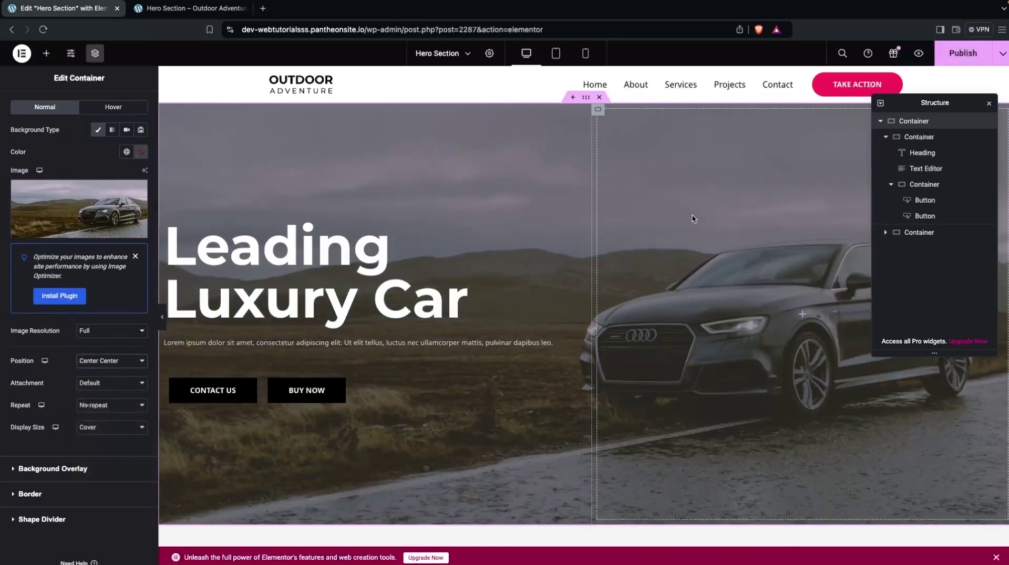
Step: Publish and reload the live page to see the centered car background
{"action": "left_click", "coordinate": [945, 64]}
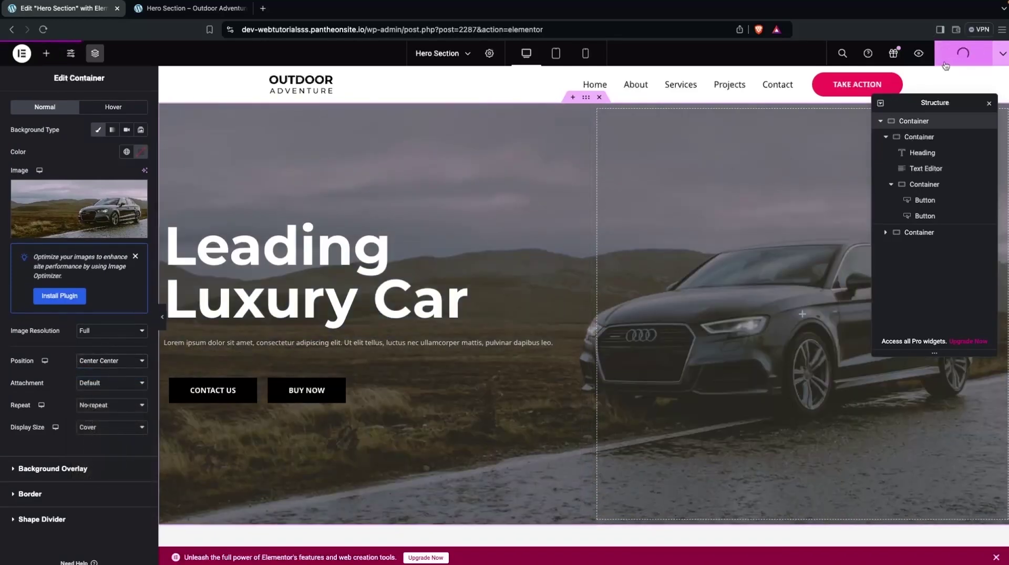
{"action": "left_click", "coordinate": [195, 8]}
{"action": "left_click", "coordinate": [43, 30]}
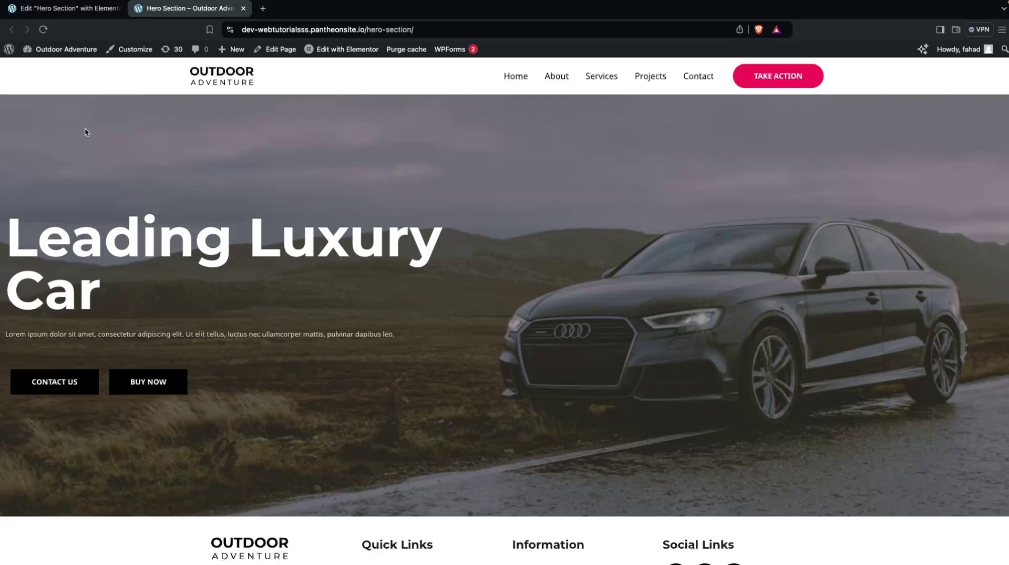
Step: Give the inner content container 0 top padding and 60 px left padding, then publish
{"action": "left_click", "coordinate": [72, 15]}
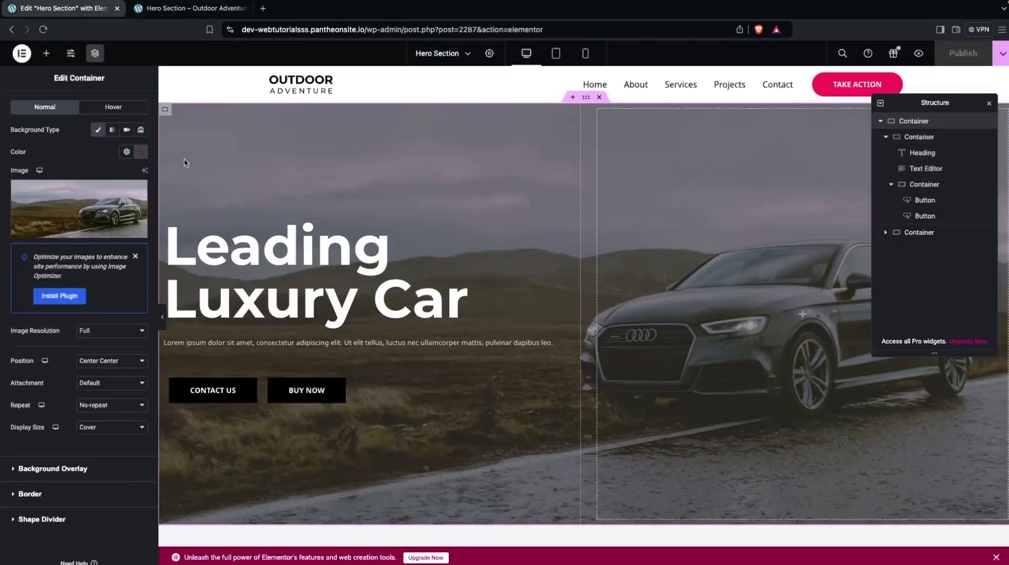
{"action": "left_click", "coordinate": [165, 110]}
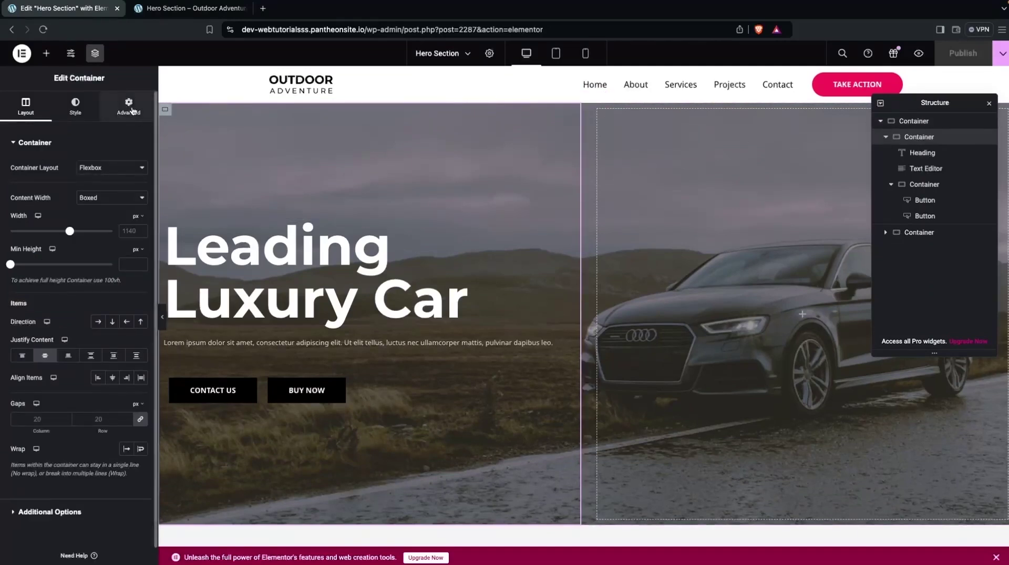
{"action": "left_click", "coordinate": [131, 110]}
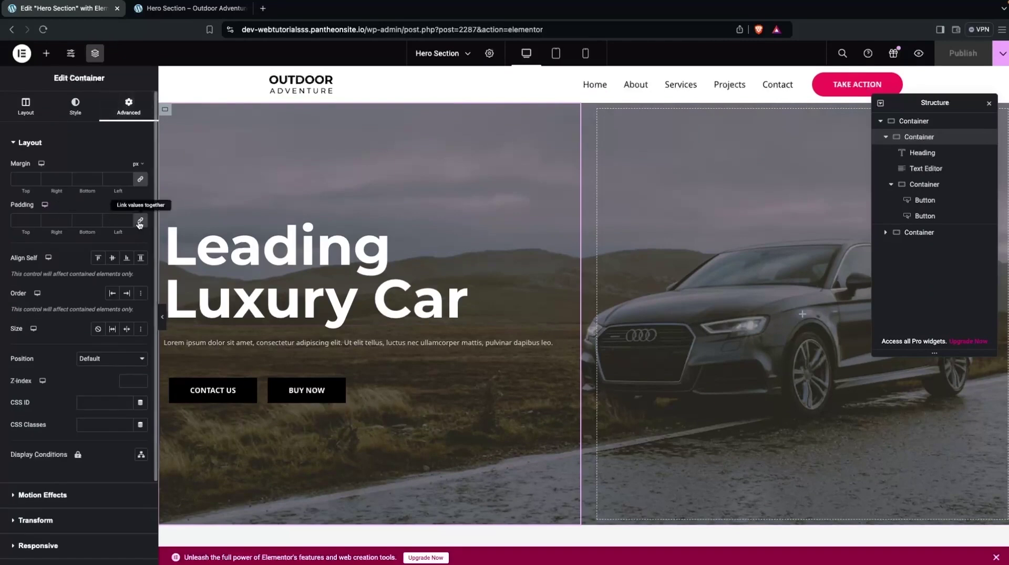
{"action": "left_click", "coordinate": [23, 220]}
{"action": "type", "text": "0"}
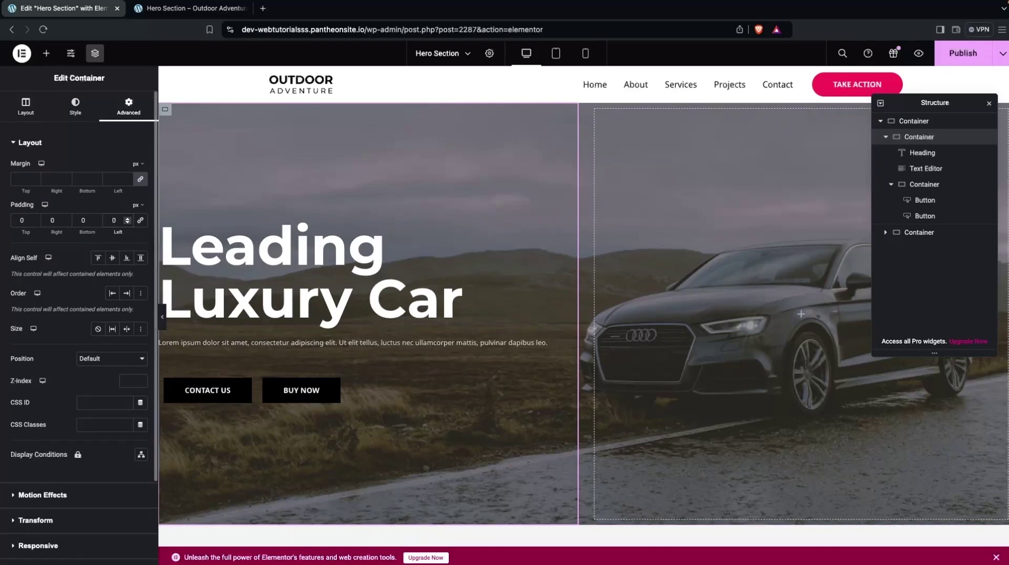
{"action": "left_click", "coordinate": [111, 220]}
{"action": "type", "text": "3"}
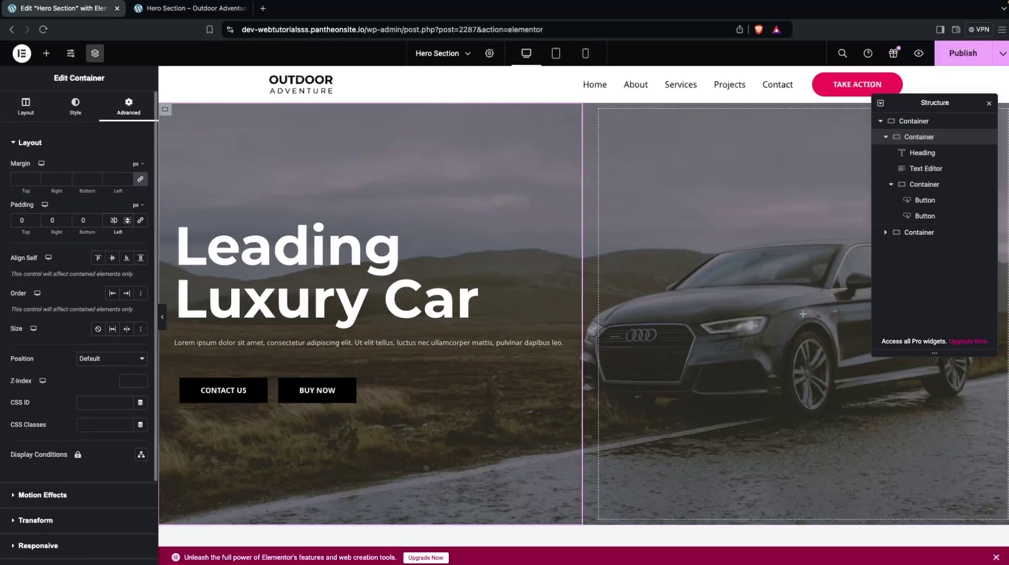
{"action": "key", "text": "BackSpace"}
{"action": "type", "text": "6"}
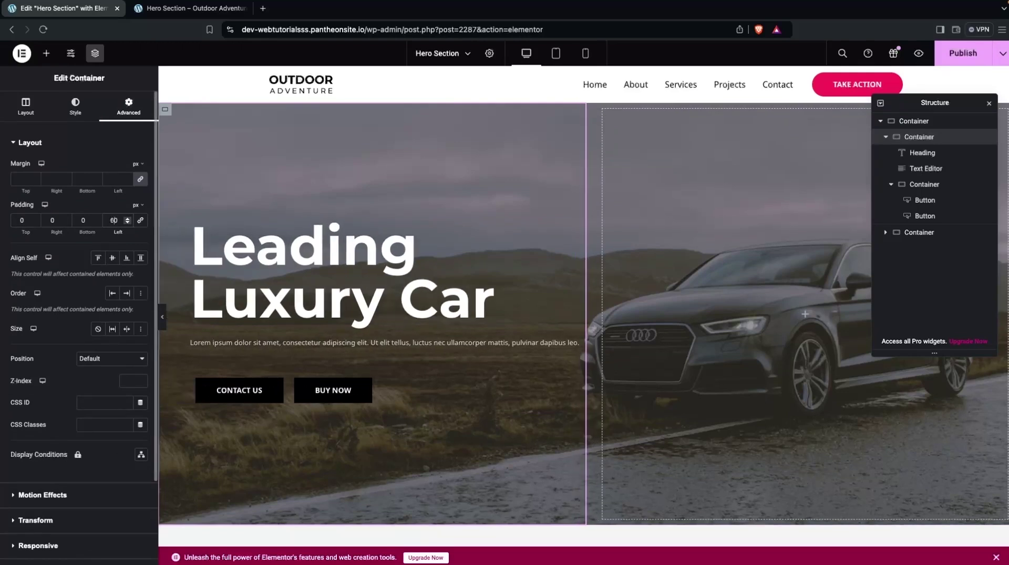
{"action": "left_click", "coordinate": [957, 59]}
Step: Reload the live page to check the padded hero content, then launch the Customizer
{"action": "left_click", "coordinate": [204, 9]}
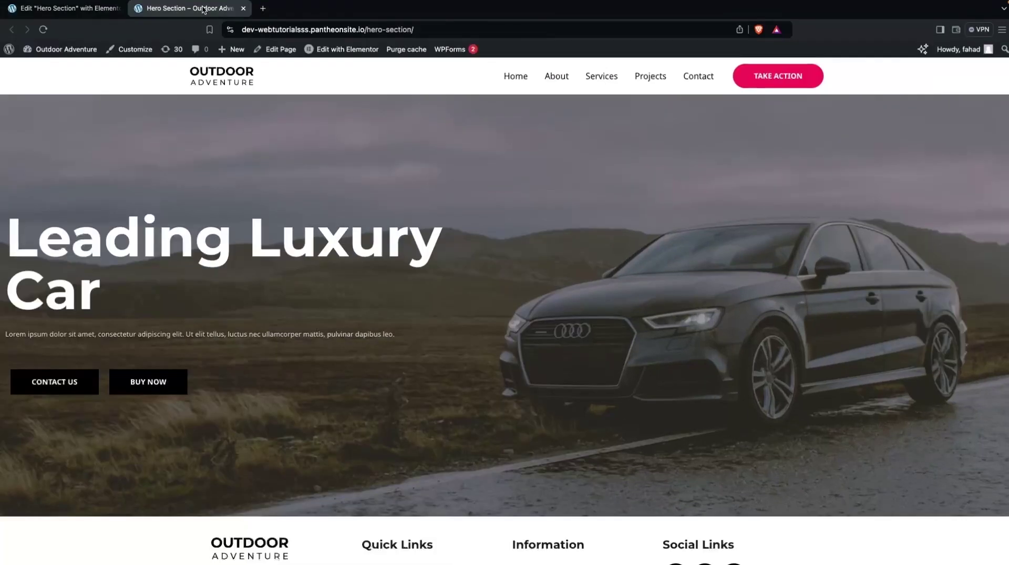
{"action": "left_click", "coordinate": [44, 29]}
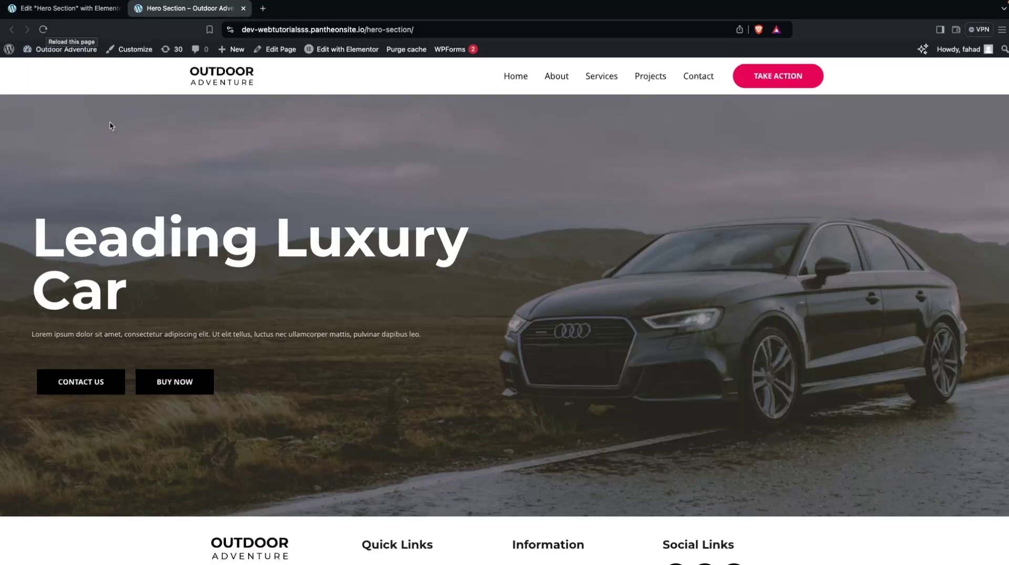
{"action": "left_click", "coordinate": [126, 54]}
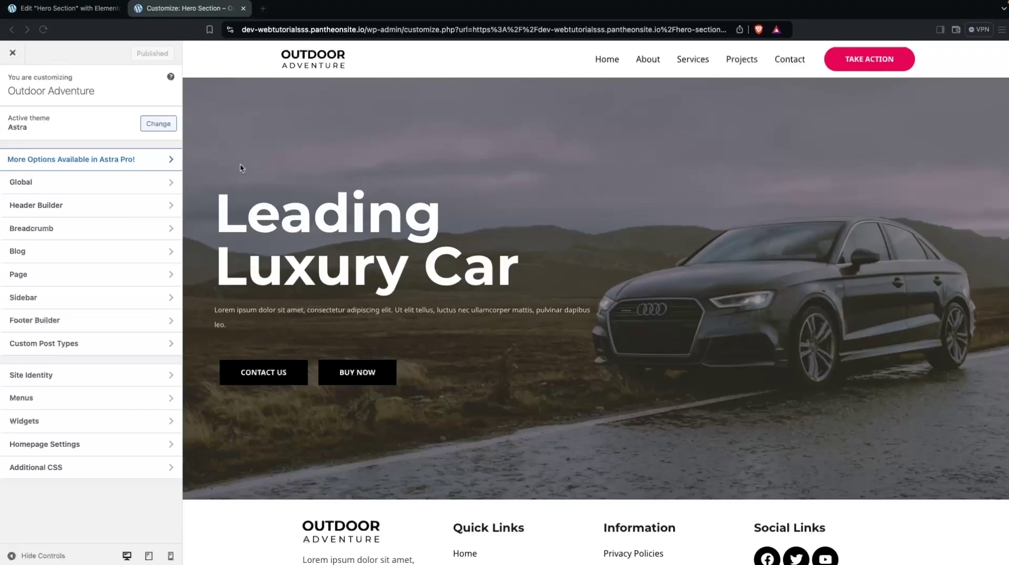
Step: Enable Astra's transparent header for the complete website
{"action": "left_click", "coordinate": [63, 205]}
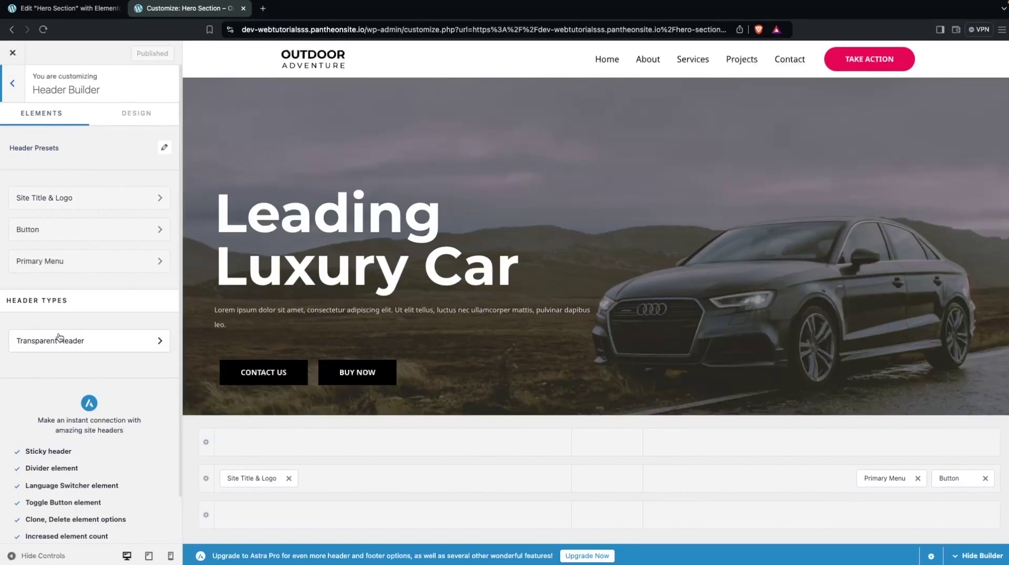
{"action": "left_click", "coordinate": [112, 342]}
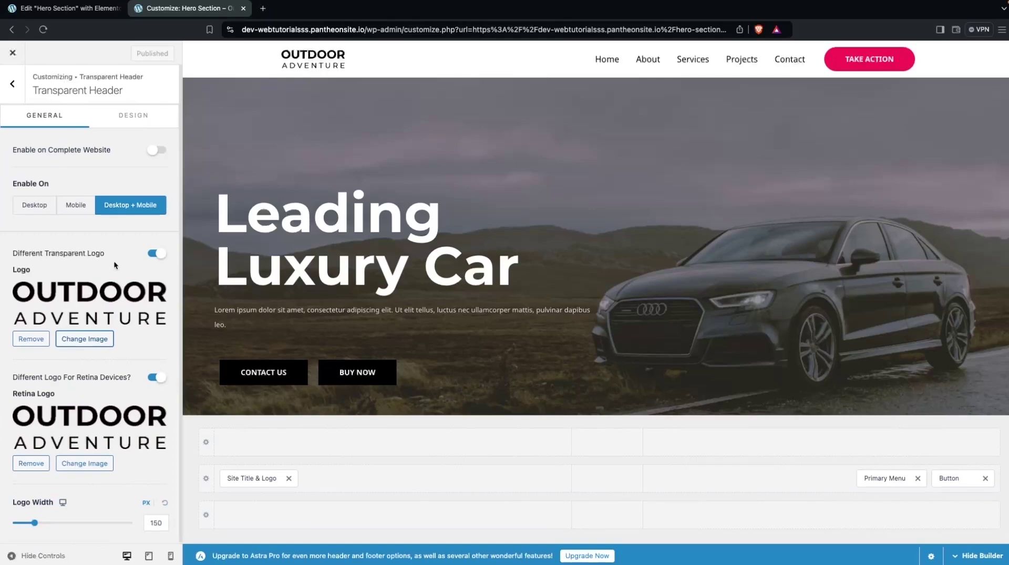
{"action": "left_click", "coordinate": [159, 152]}
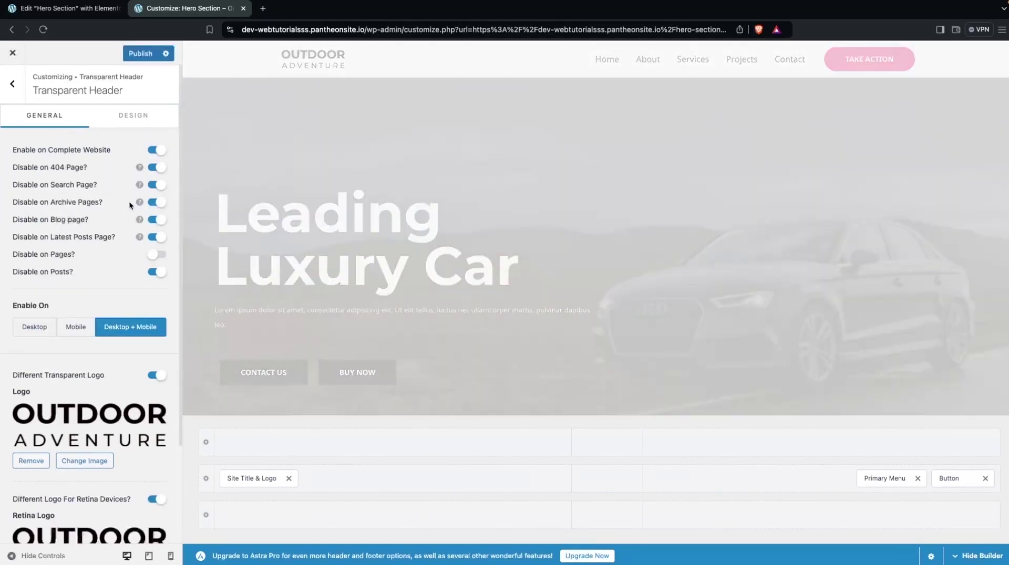
{"action": "scroll", "coordinate": [69, 300], "scroll_direction": "down", "scroll_amount": 3}
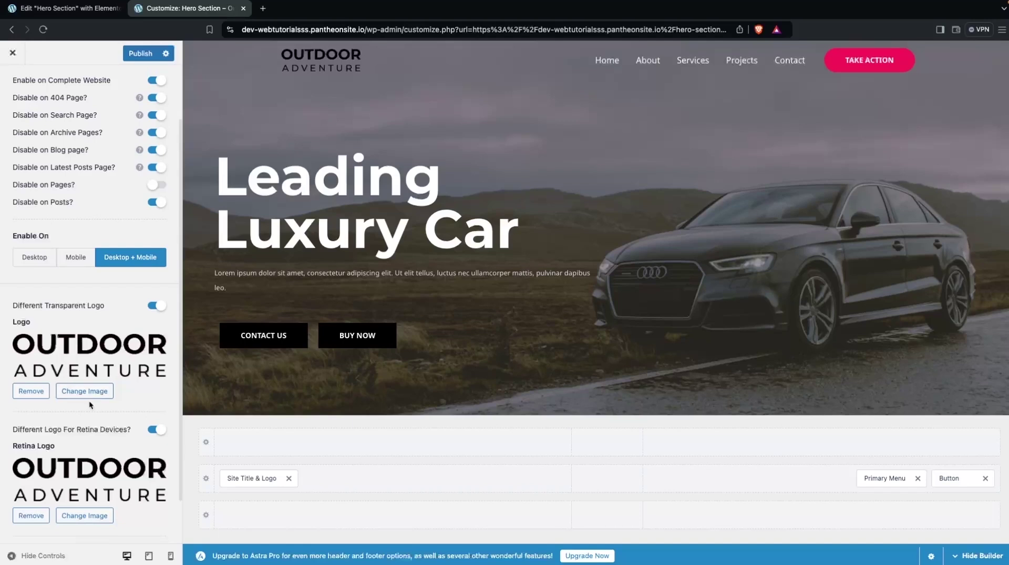
Step: Use the white logo for both the transparent header logo and retina logo, then publish
{"action": "left_click", "coordinate": [100, 390]}
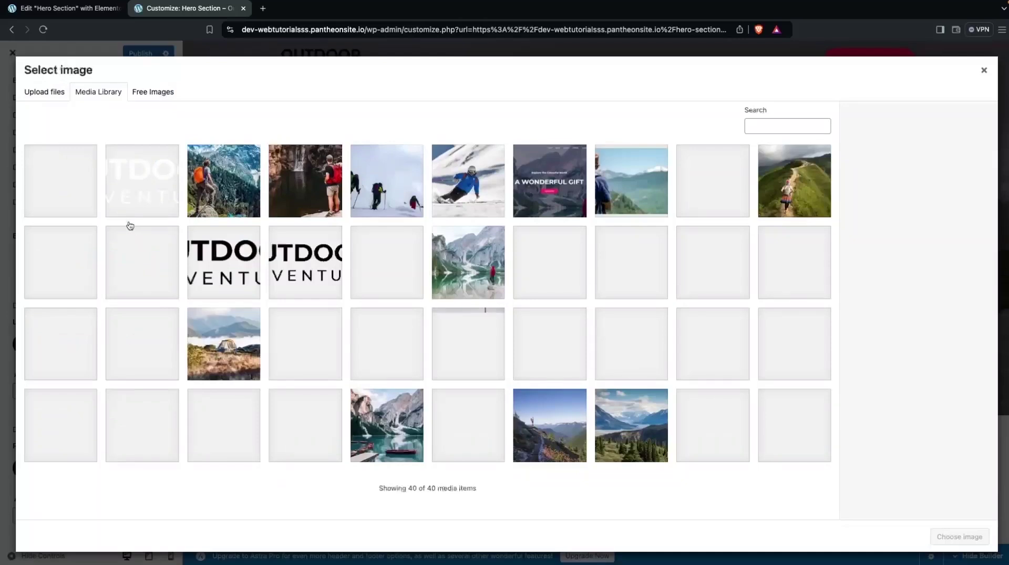
{"action": "left_click", "coordinate": [132, 192]}
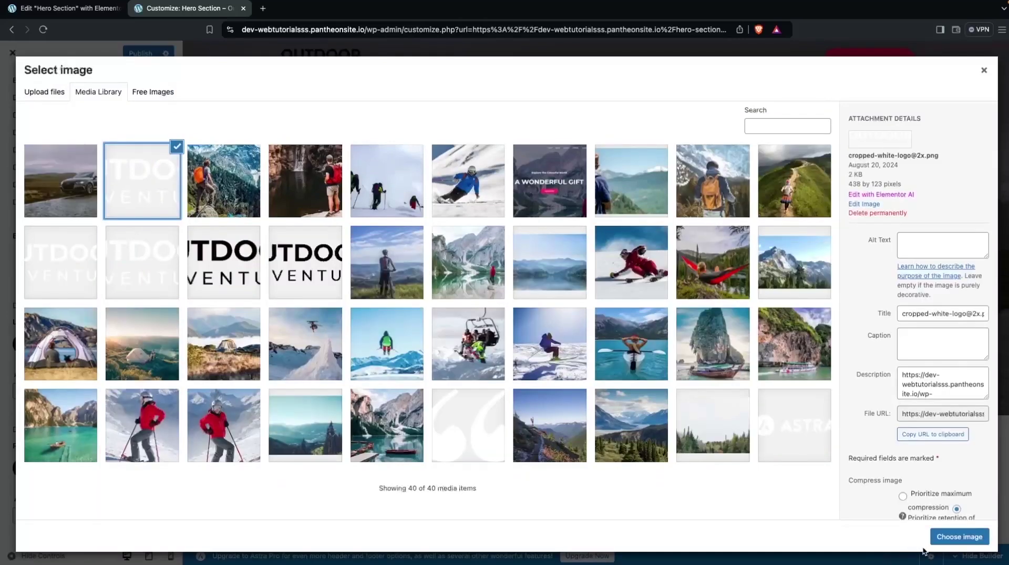
{"action": "left_click", "coordinate": [958, 537]}
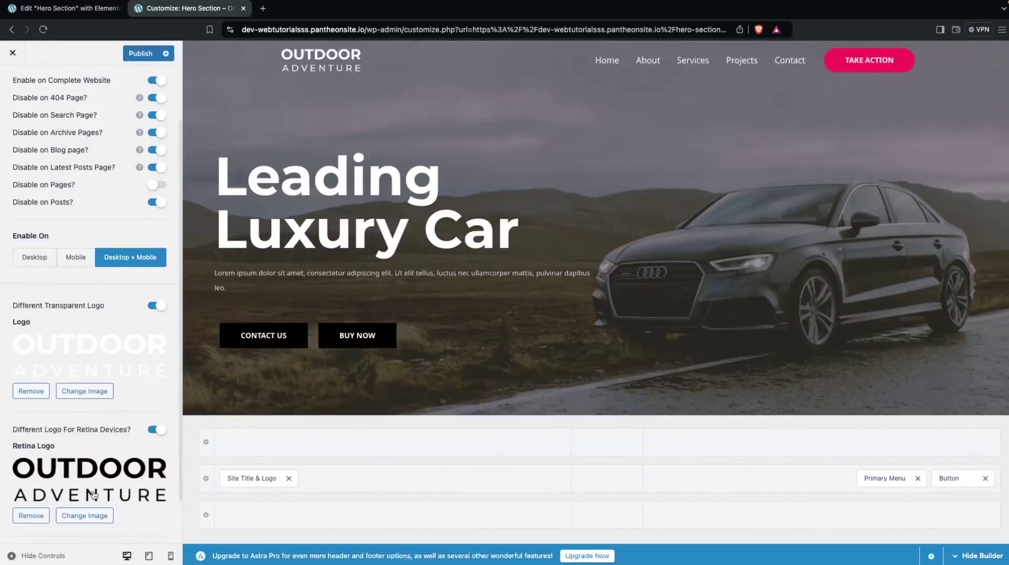
{"action": "left_click", "coordinate": [92, 517]}
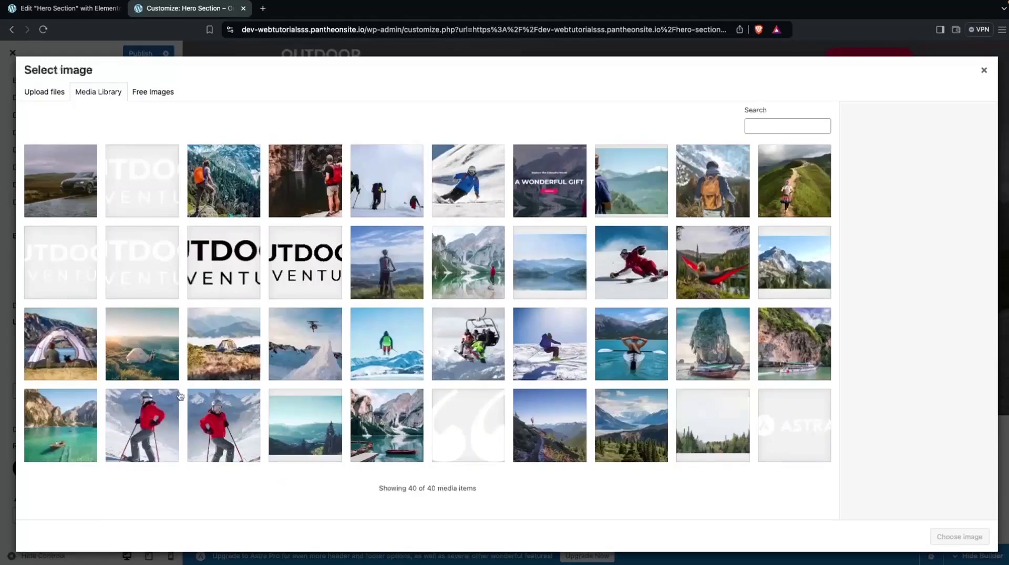
{"action": "left_click", "coordinate": [136, 181]}
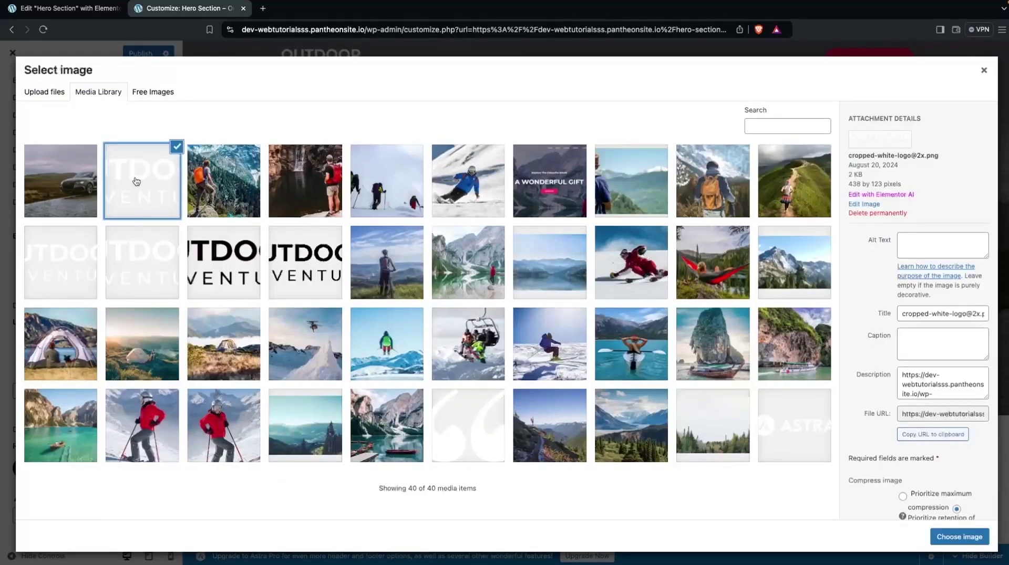
{"action": "left_click", "coordinate": [970, 542]}
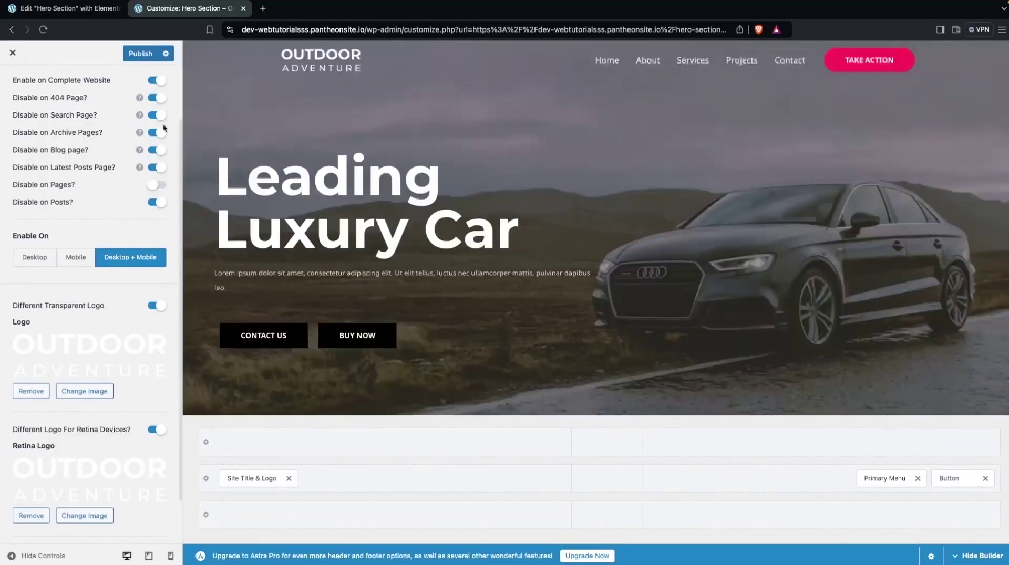
{"action": "left_click", "coordinate": [151, 57]}
{"action": "left_click", "coordinate": [67, 10]}
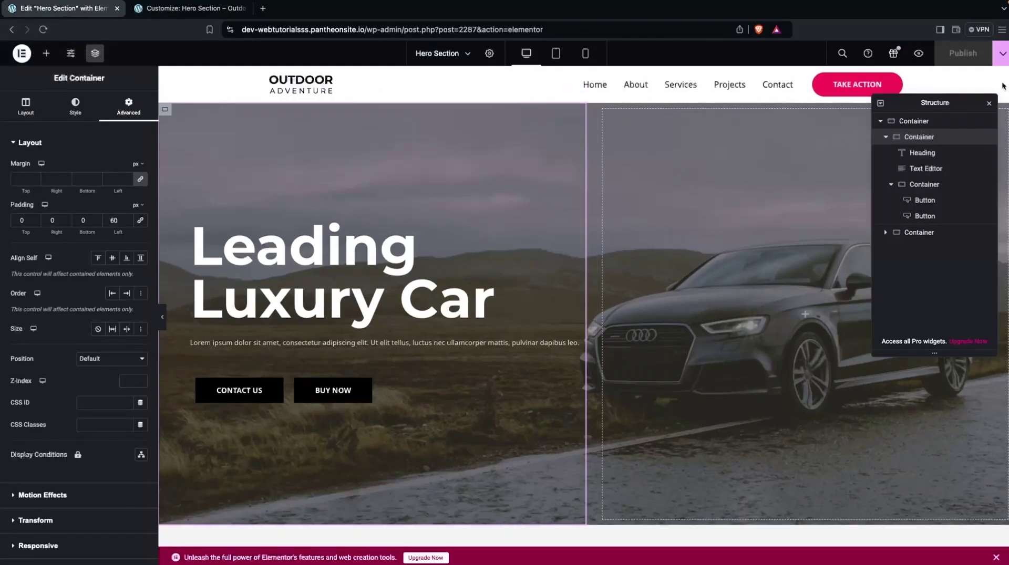
Step: View the page on the live site, then switch Elementor to tablet preview
{"action": "left_click", "coordinate": [1002, 54]}
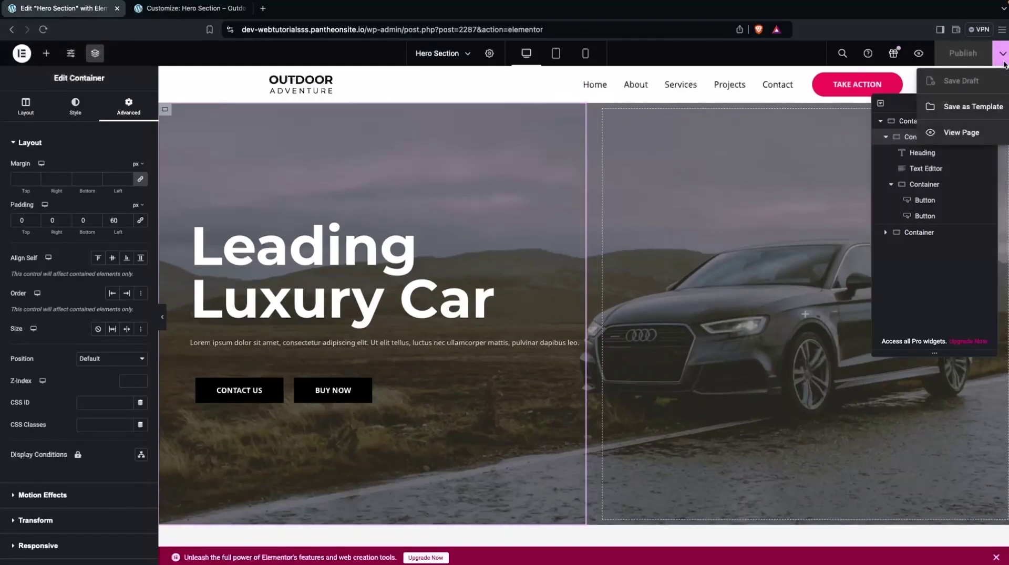
{"action": "left_click", "coordinate": [969, 134]}
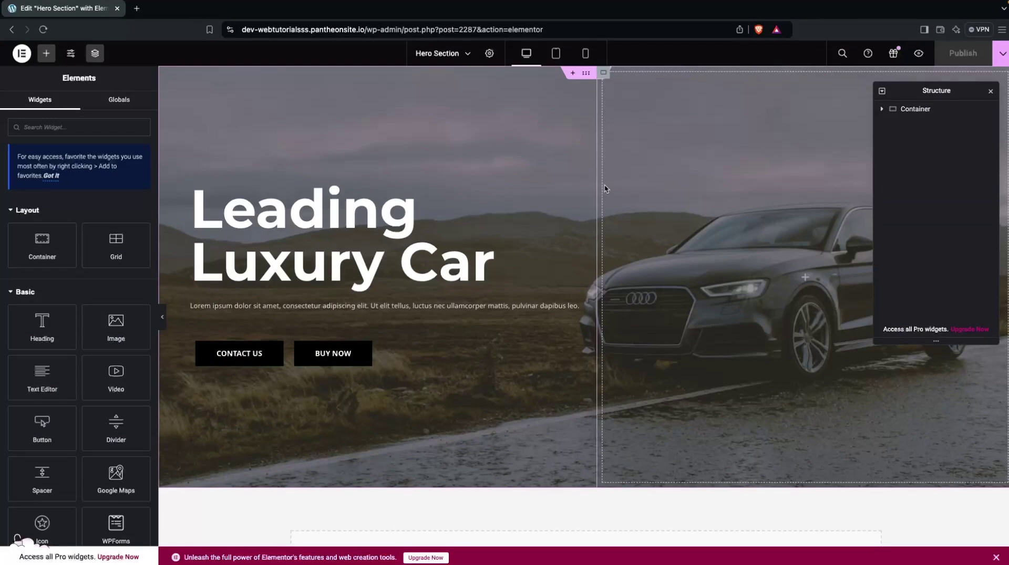
{"action": "left_click", "coordinate": [557, 53]}
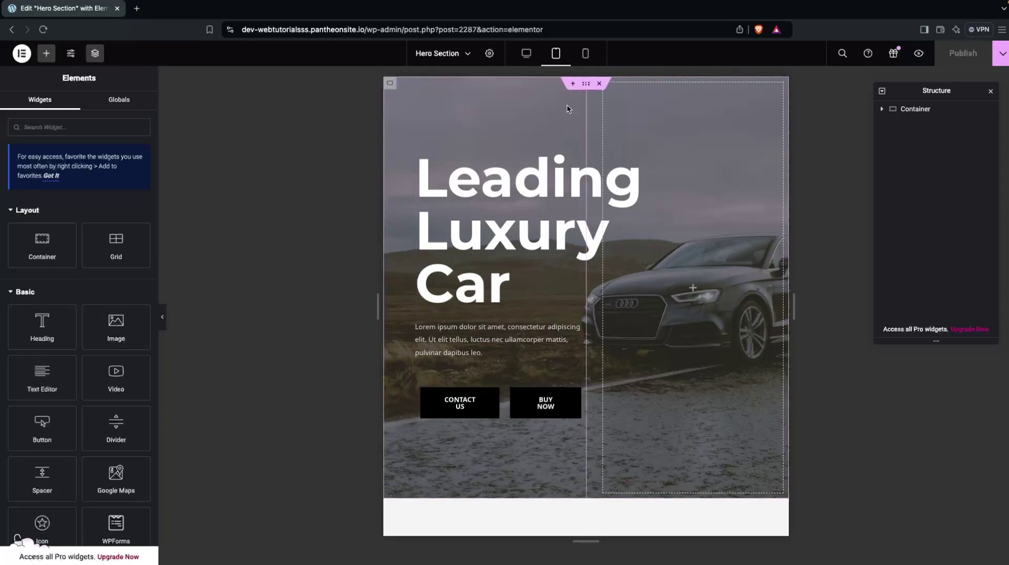
Step: On tablet, lower the hero's minimum height and set the heading to 64 px with 1.1 em line height
{"action": "left_click", "coordinate": [587, 86]}
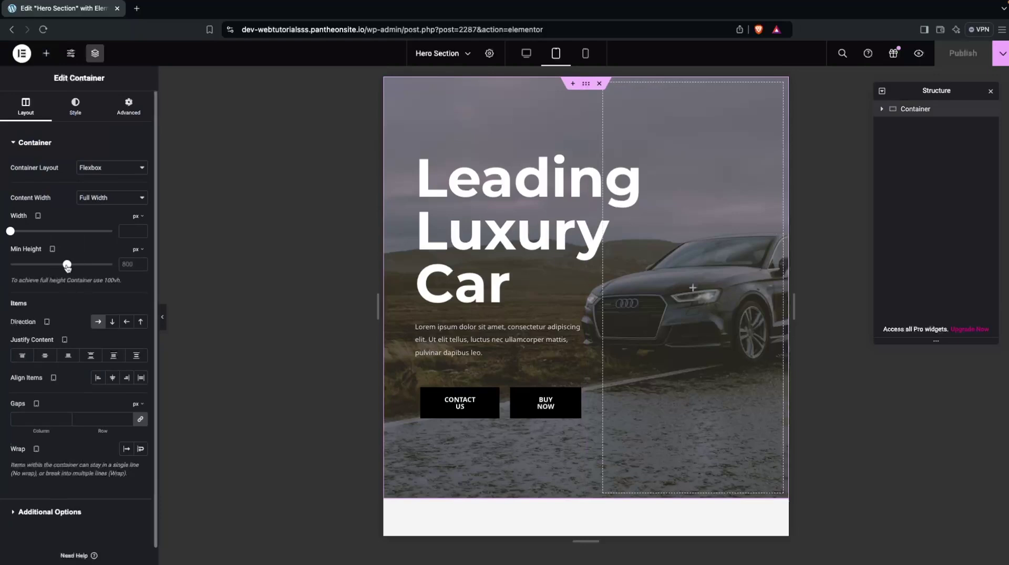
{"action": "left_click_drag", "start_coordinate": [67, 264], "coordinate": [49, 265]}
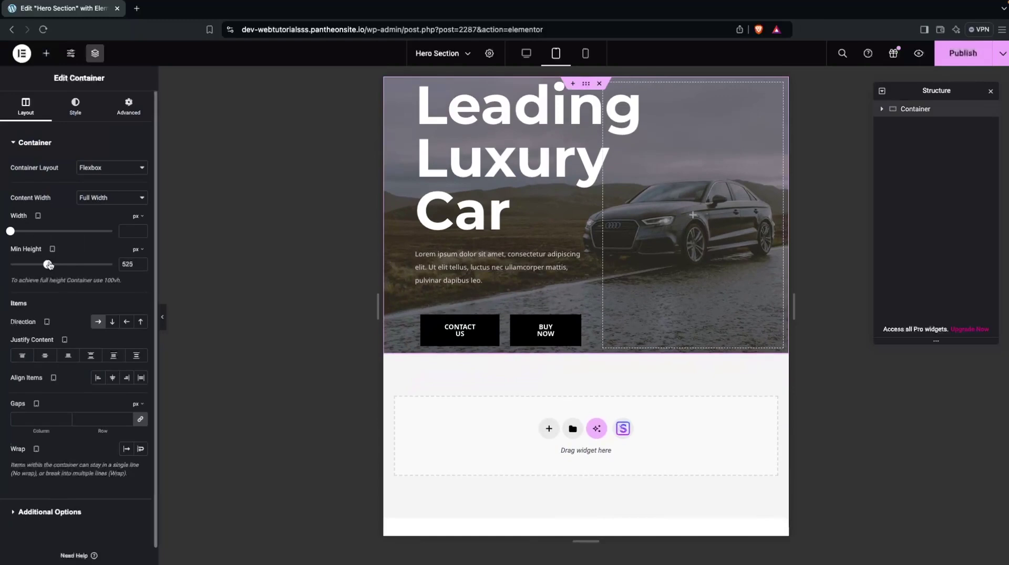
{"action": "left_click", "coordinate": [427, 158]}
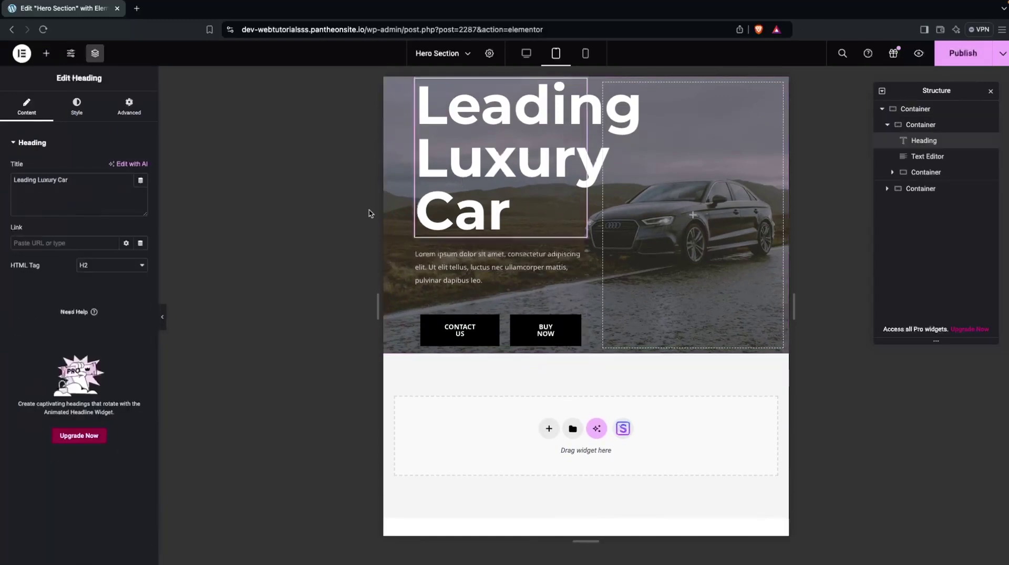
{"action": "left_click", "coordinate": [489, 145]}
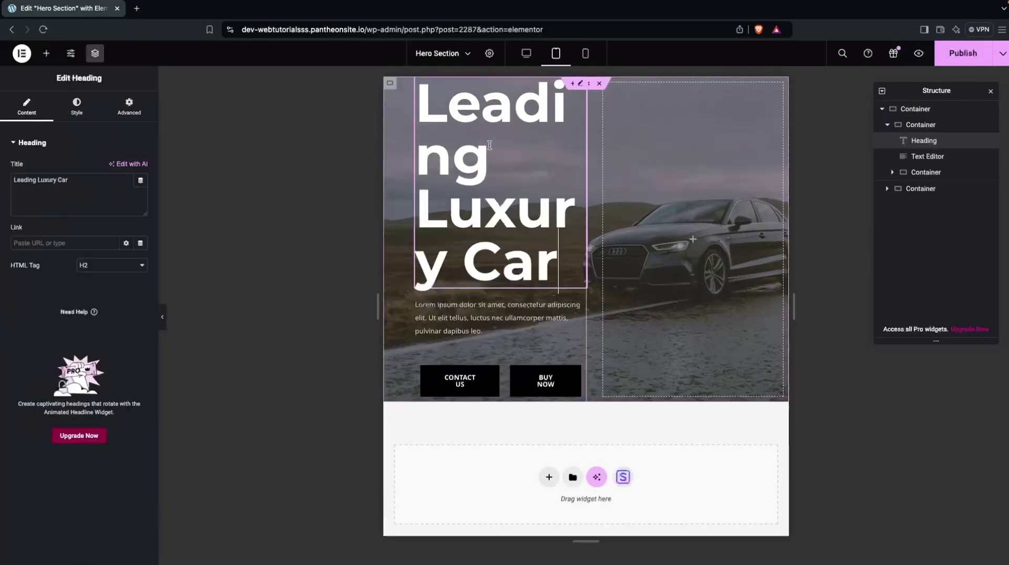
{"action": "left_click", "coordinate": [74, 109]}
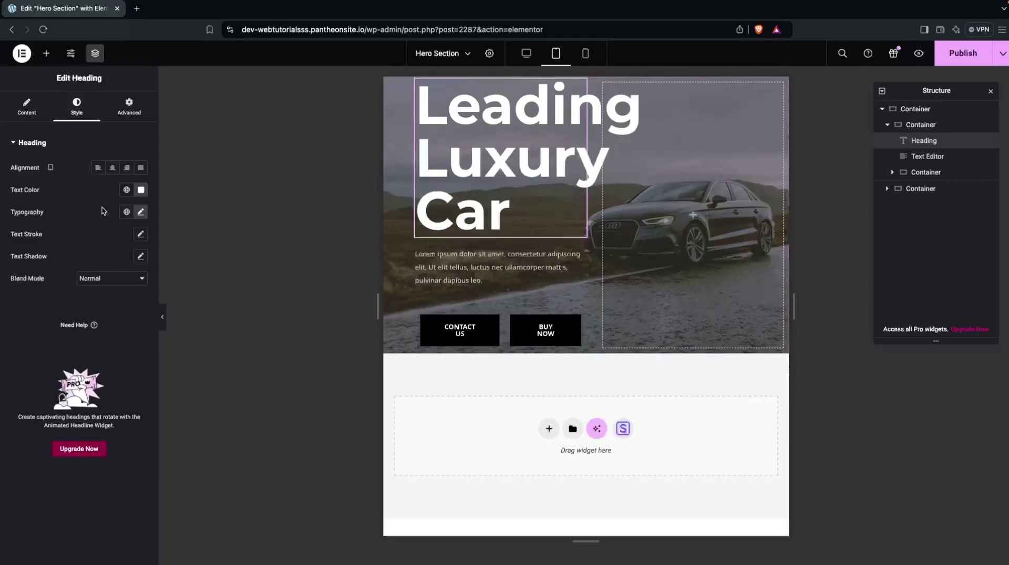
{"action": "left_click", "coordinate": [141, 212]}
{"action": "left_click_drag", "start_coordinate": [61, 295], "coordinate": [46, 294]}
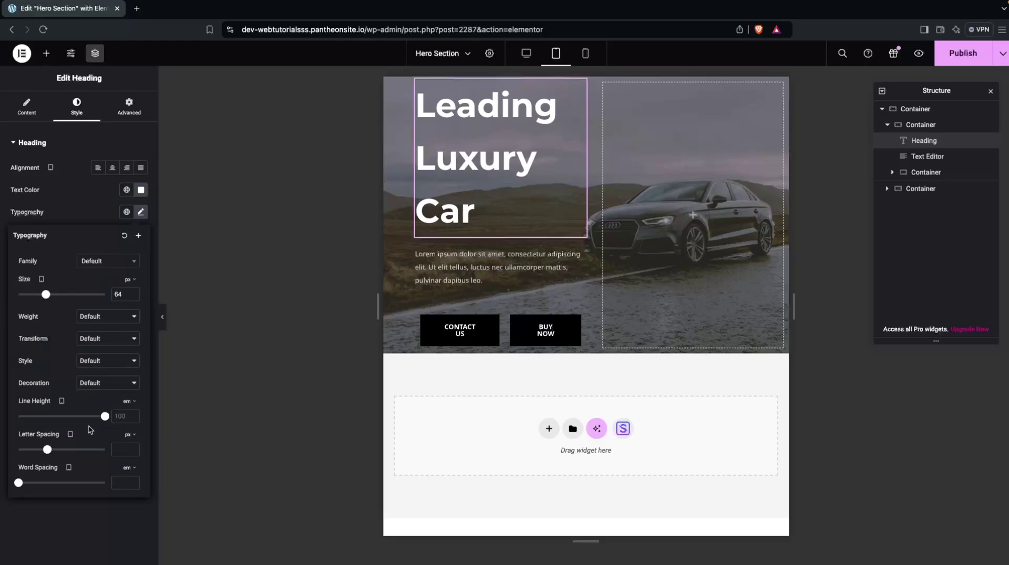
{"action": "left_click_drag", "start_coordinate": [104, 416], "coordinate": [25, 402]}
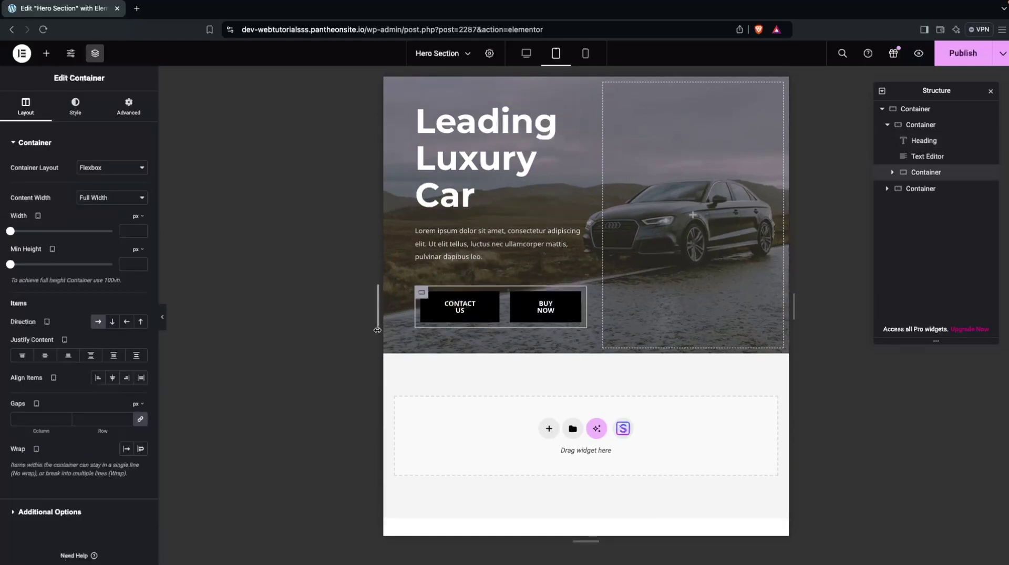
Step: Shrink the CONTACT US button text to 10 px on tablet
{"action": "left_click", "coordinate": [464, 318]}
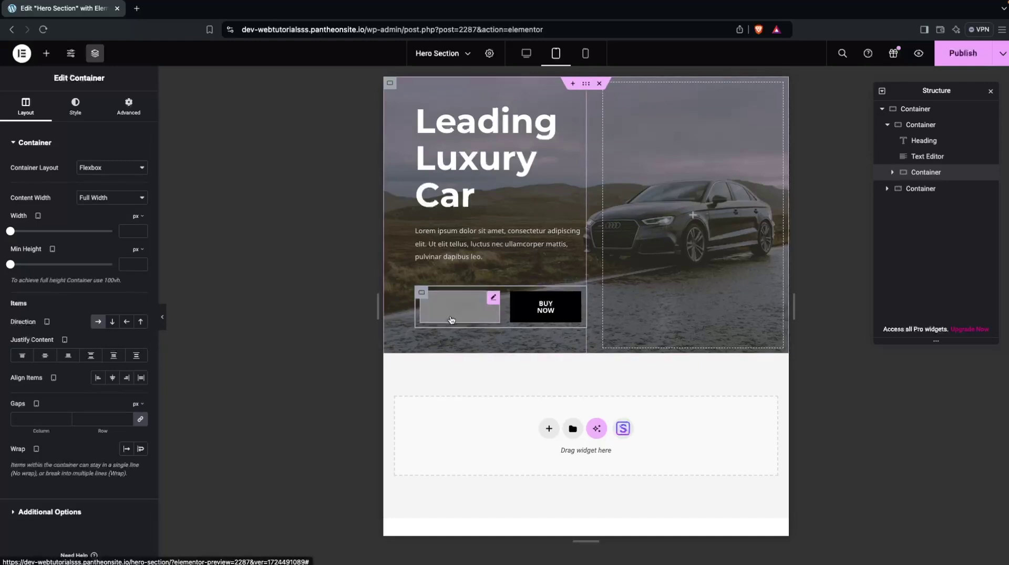
{"action": "left_click", "coordinate": [79, 105]}
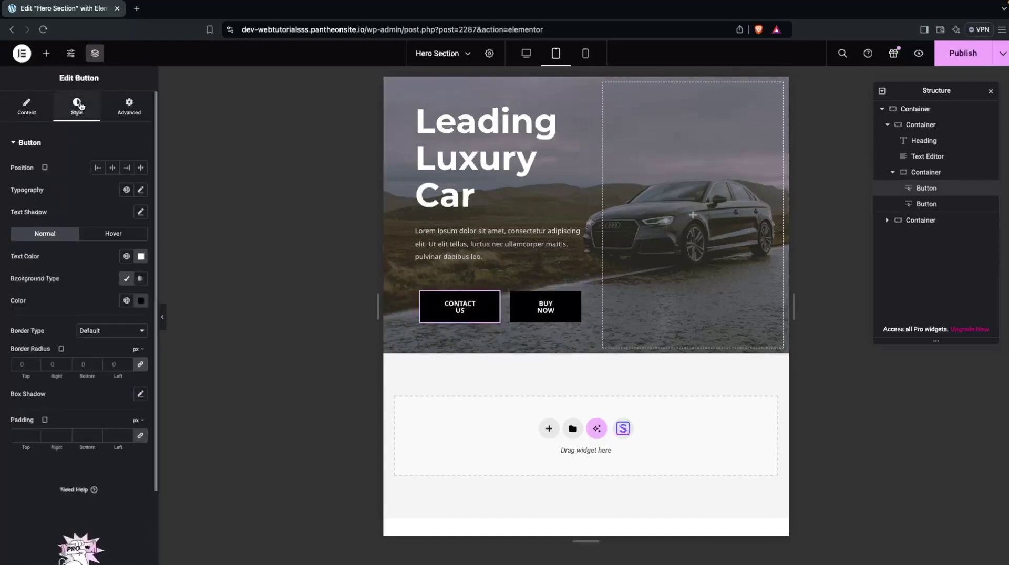
{"action": "left_click", "coordinate": [140, 190]}
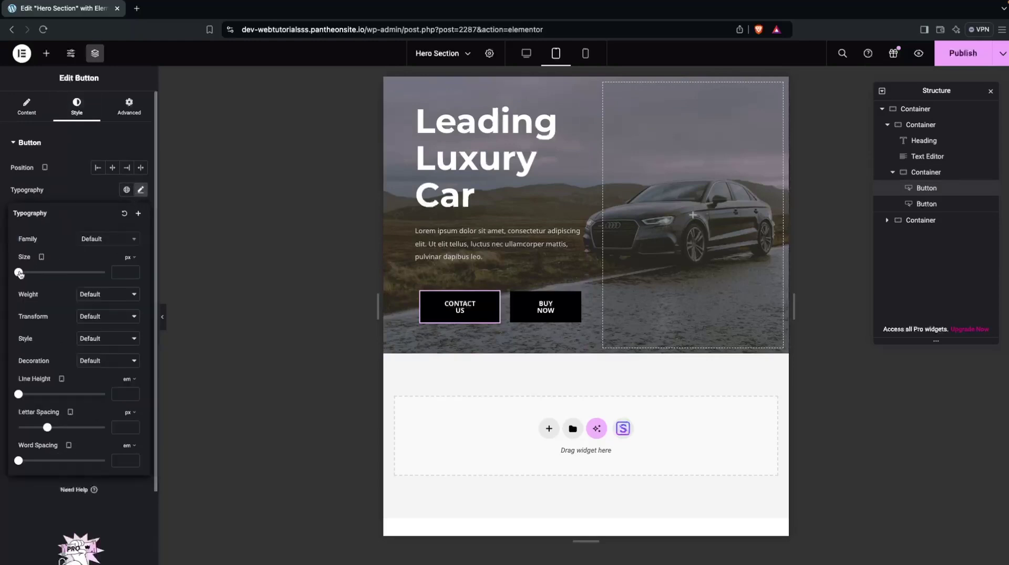
{"action": "left_click_drag", "start_coordinate": [19, 272], "coordinate": [23, 277]}
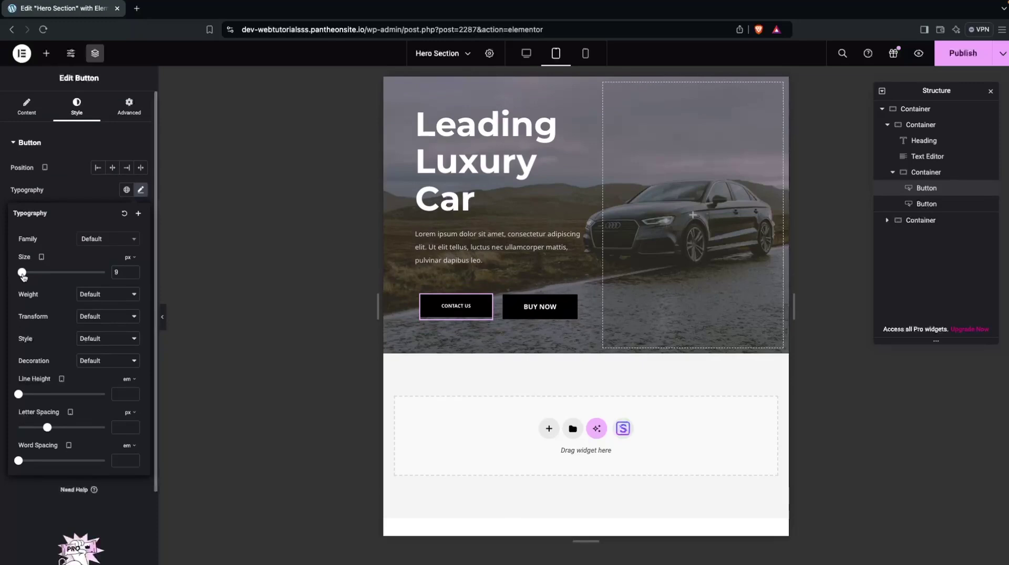
{"action": "left_click_drag", "start_coordinate": [22, 273], "coordinate": [24, 274]}
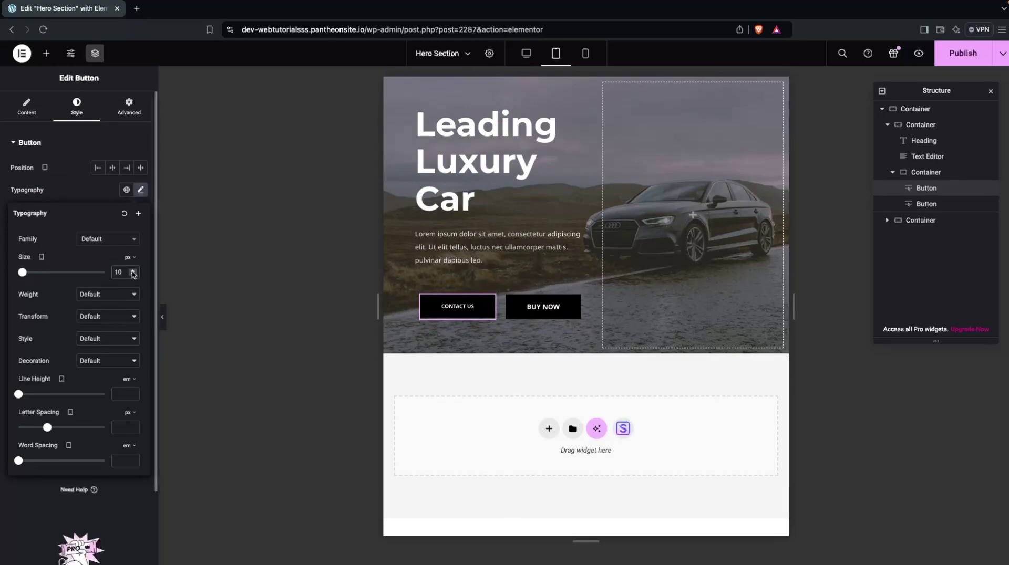
Step: Set the BUY NOW button text to 10 px, then switch to the mobile preview
{"action": "left_click", "coordinate": [530, 313]}
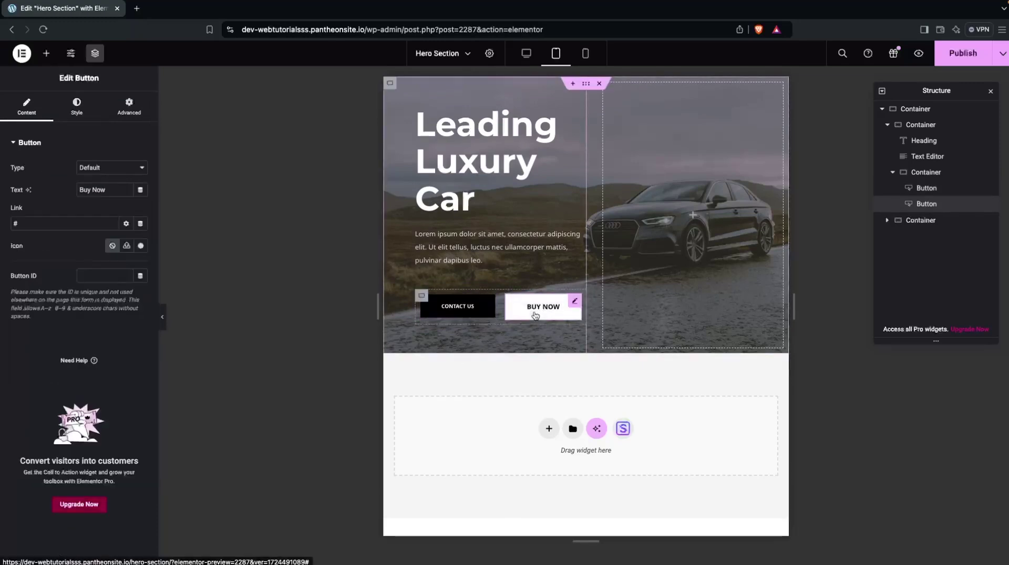
{"action": "left_click", "coordinate": [77, 106]}
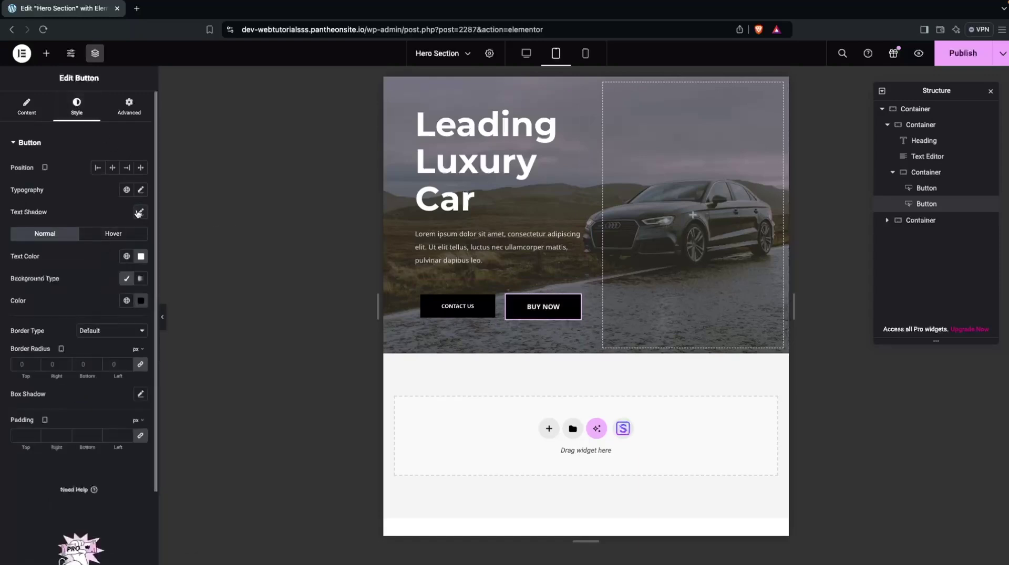
{"action": "left_click", "coordinate": [140, 190]}
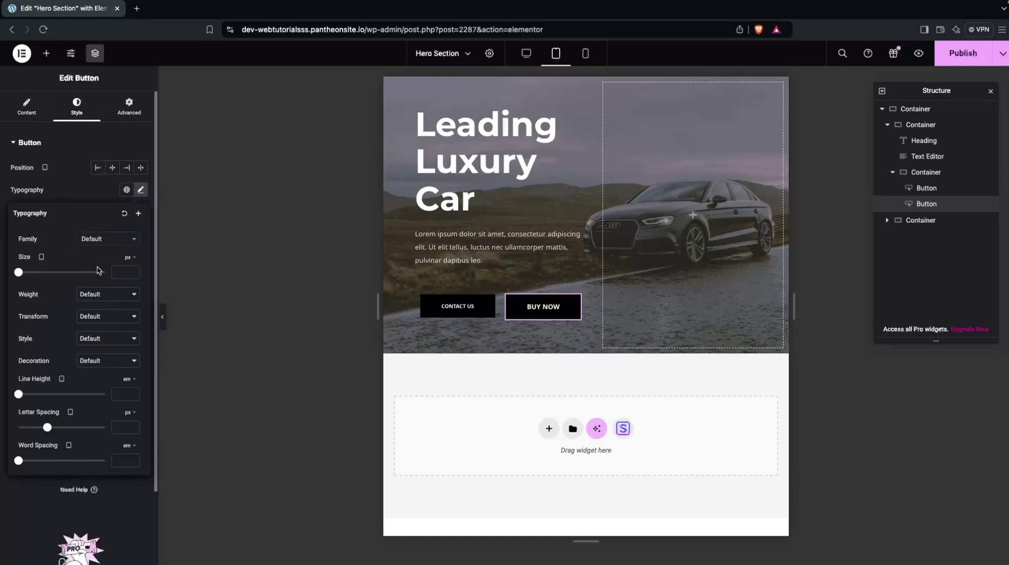
{"action": "left_click", "coordinate": [120, 273]}
{"action": "type", "text": "10"}
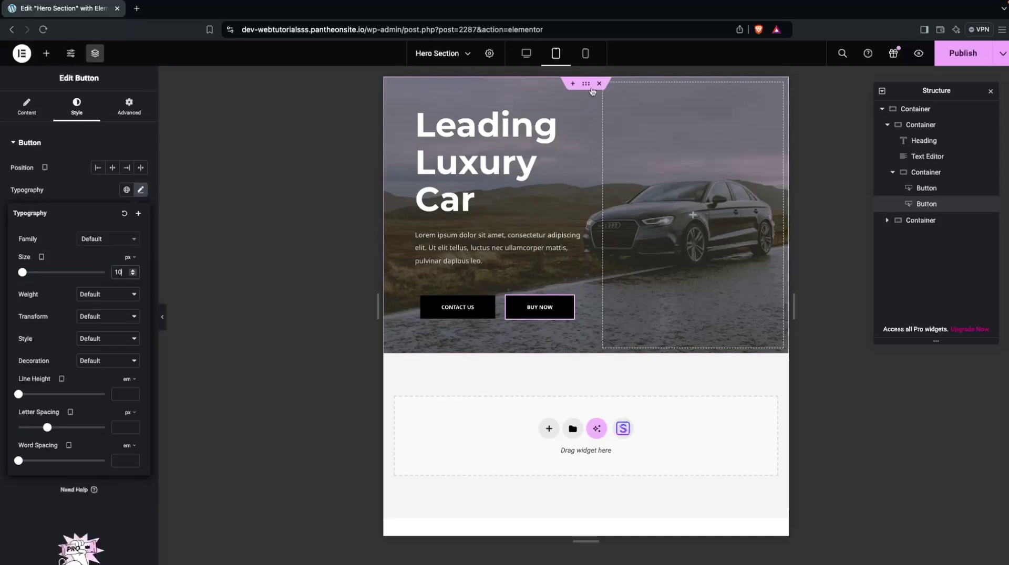
{"action": "left_click", "coordinate": [585, 53]}
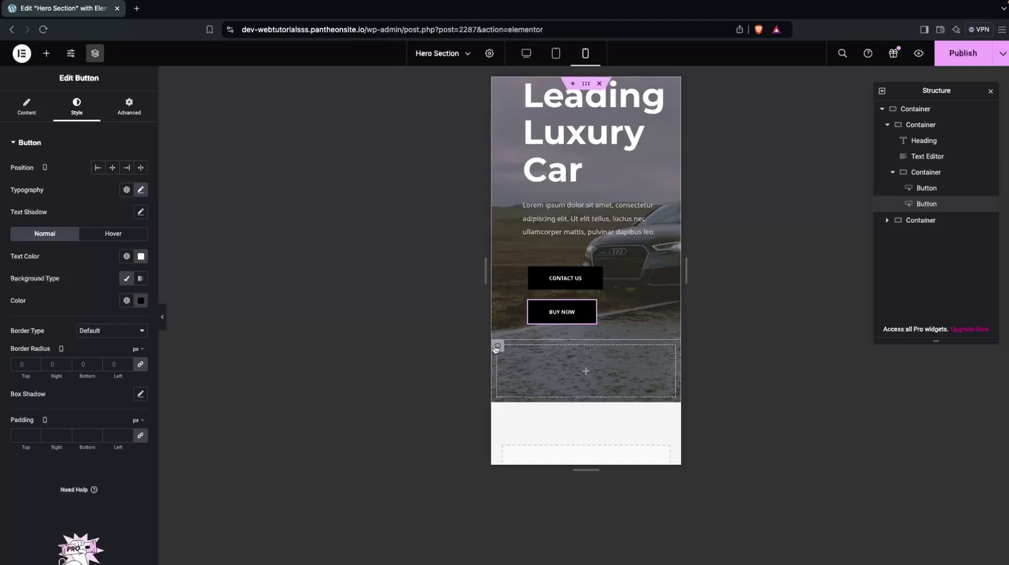
Step: Turn on Hide On Mobile Portrait for the empty container beneath the hero buttons
{"action": "left_click", "coordinate": [501, 349]}
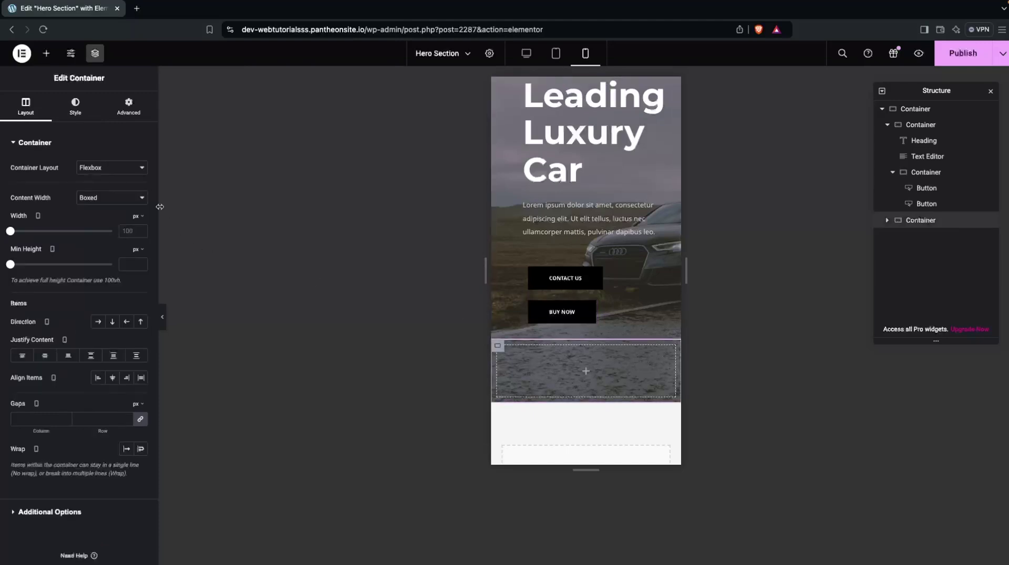
{"action": "left_click", "coordinate": [128, 105]}
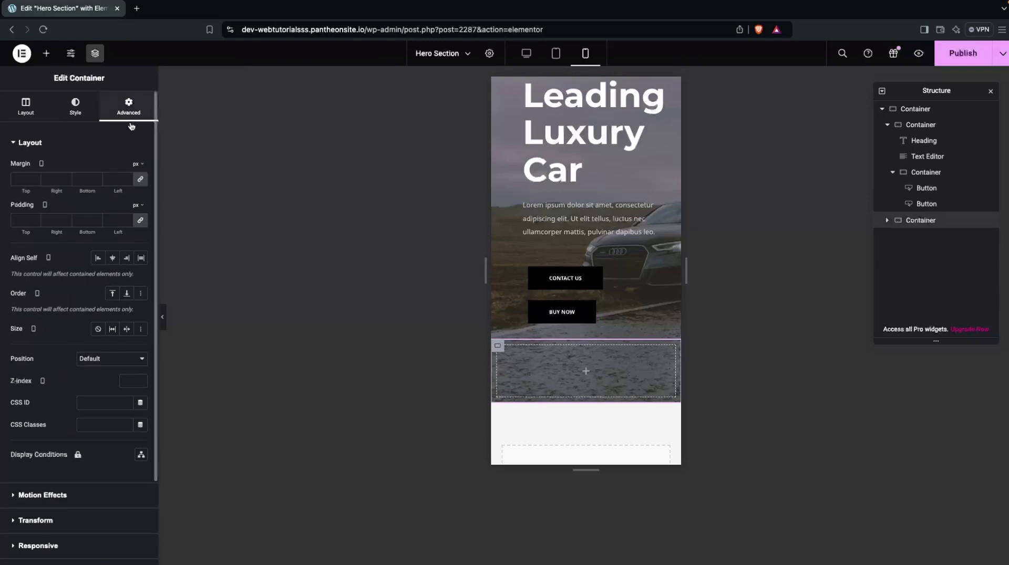
{"action": "scroll", "coordinate": [87, 370], "scroll_direction": "down", "scroll_amount": 3}
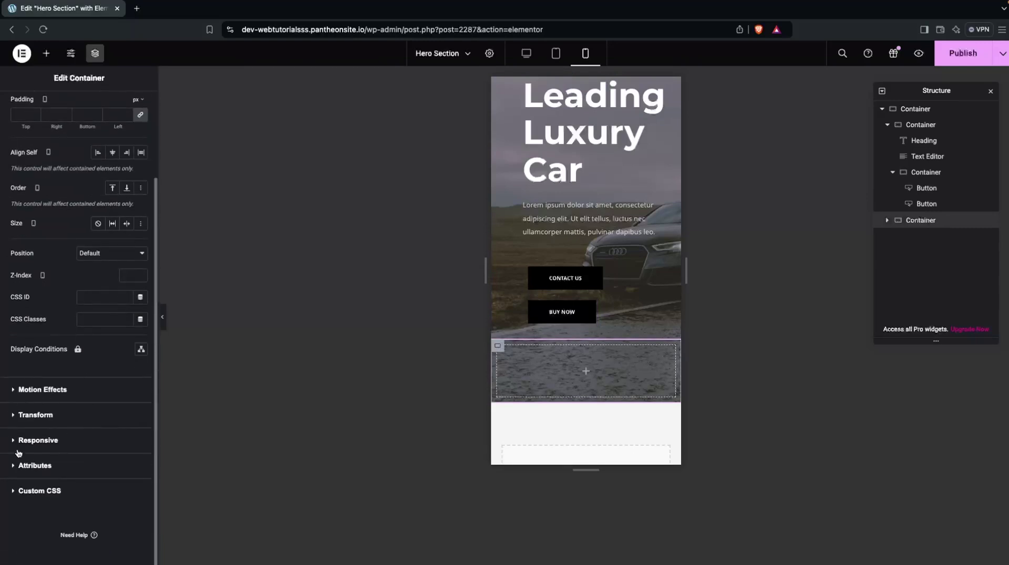
{"action": "left_click", "coordinate": [15, 443]}
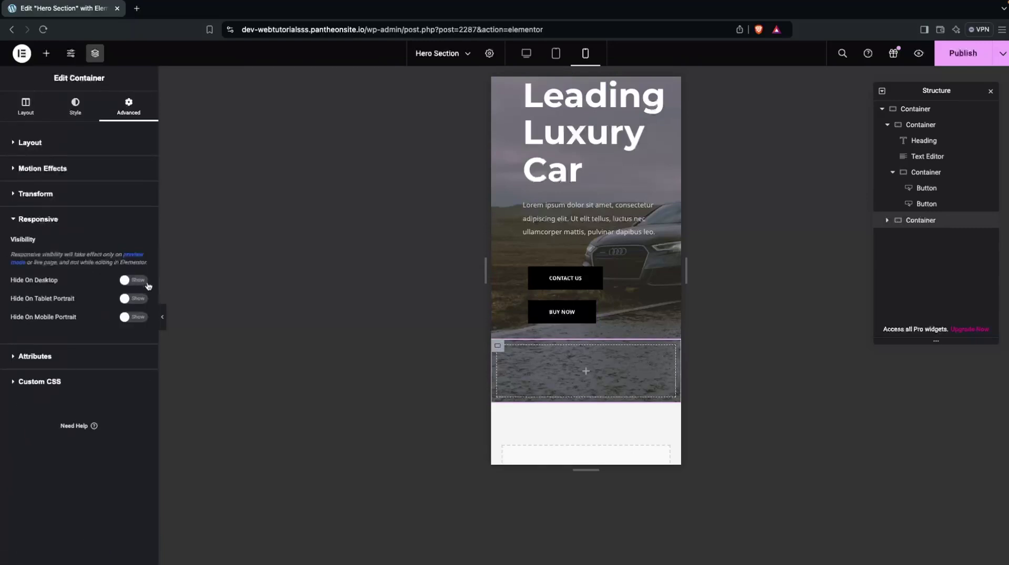
{"action": "left_click", "coordinate": [131, 317]}
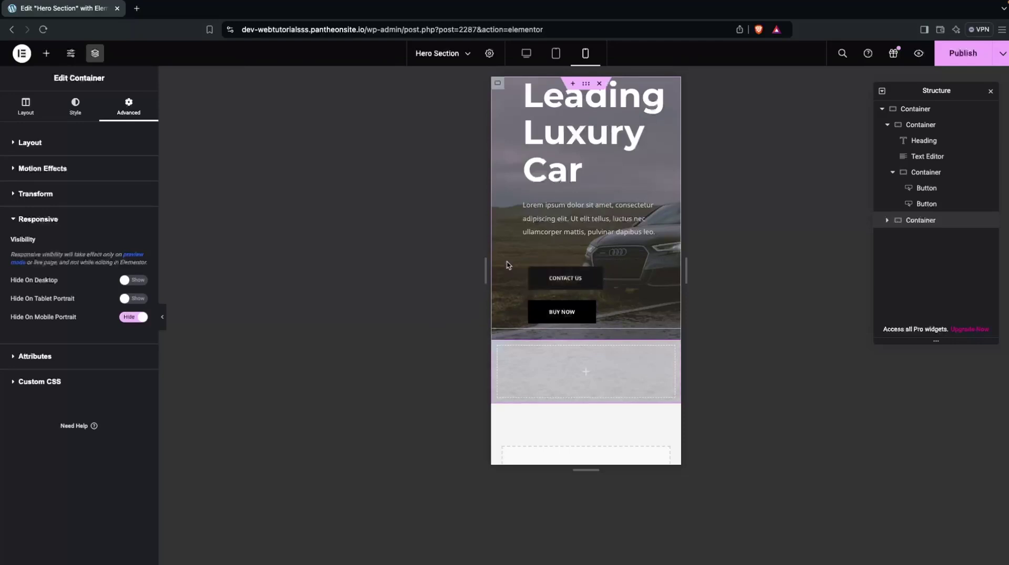
{"action": "left_click", "coordinate": [581, 168]}
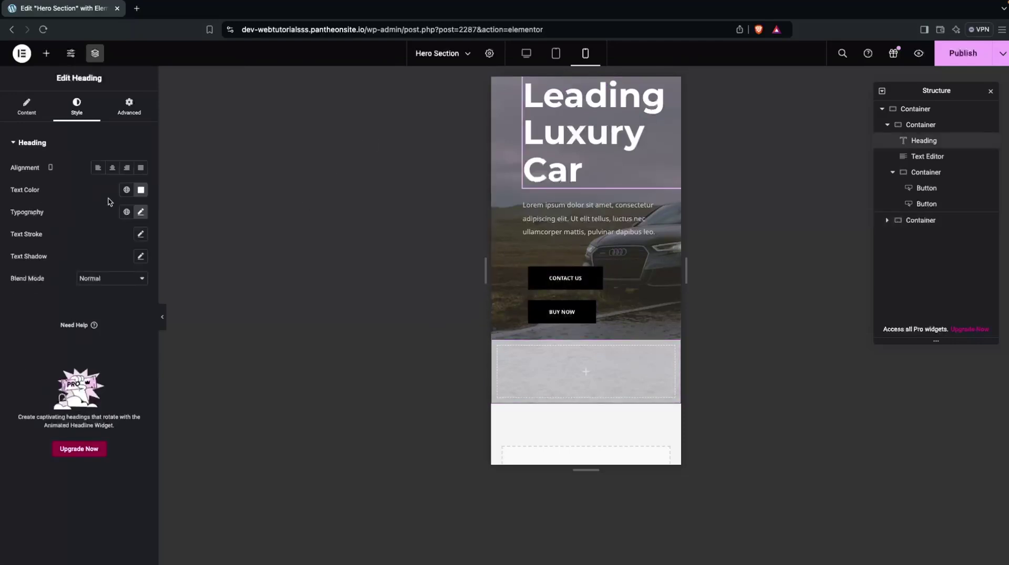
Step: Shrink the Leading Luxury Car heading to 43 px on mobile and center it
{"action": "left_click", "coordinate": [141, 212]}
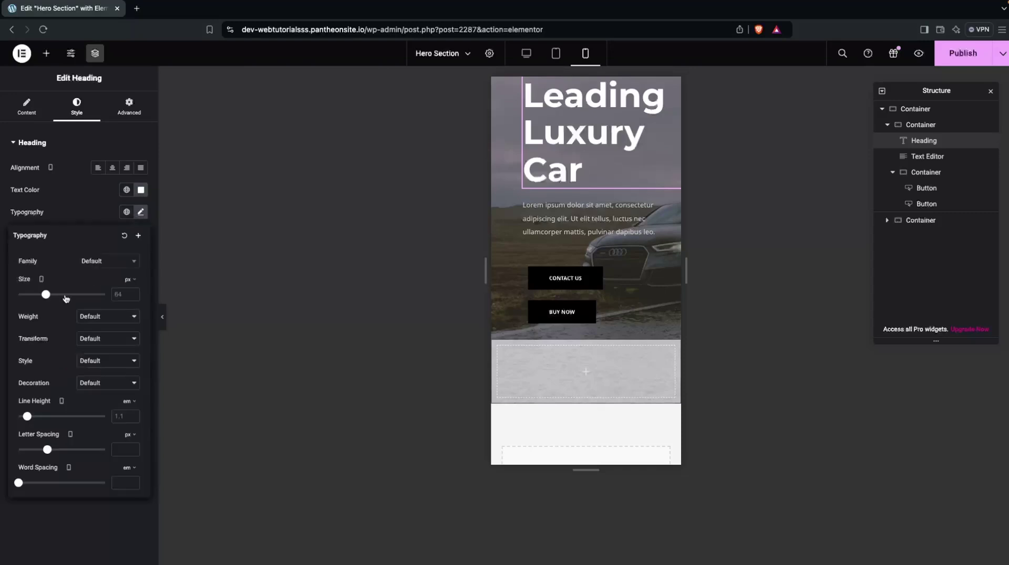
{"action": "left_click_drag", "start_coordinate": [46, 296], "coordinate": [38, 298]}
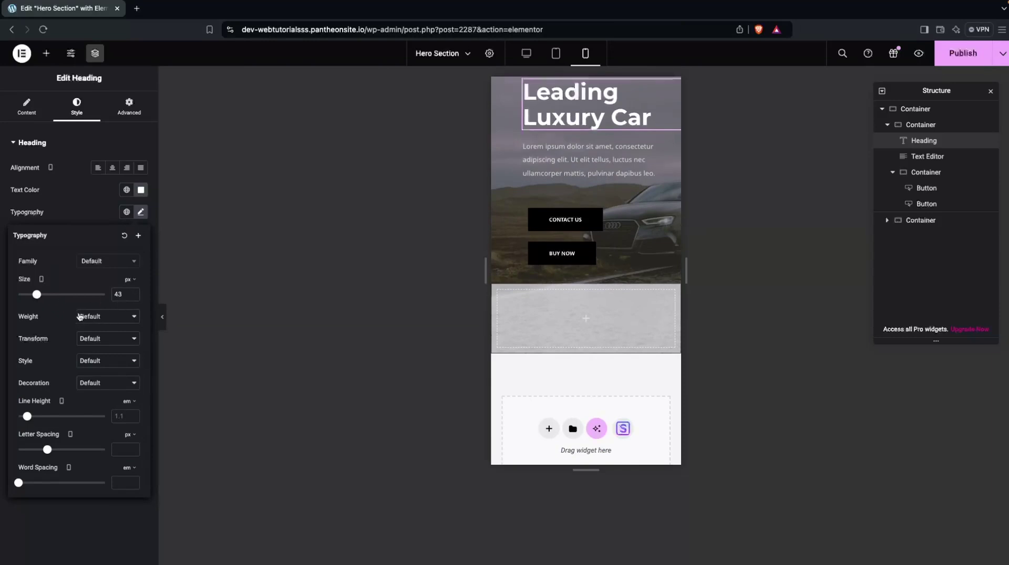
{"action": "left_click", "coordinate": [112, 167]}
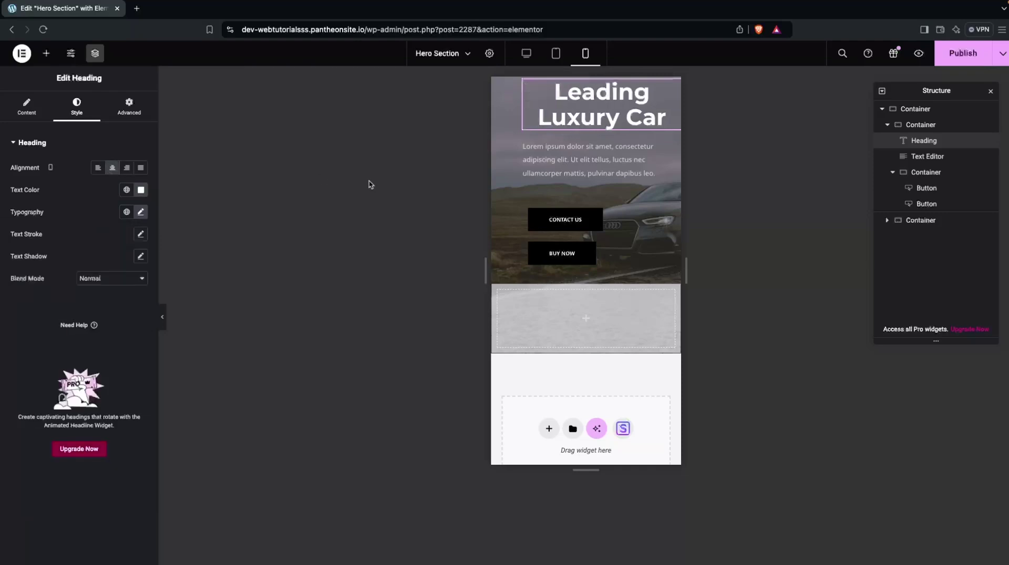
Step: Center-align the Lorem ipsum paragraph
{"action": "left_click", "coordinate": [527, 181]}
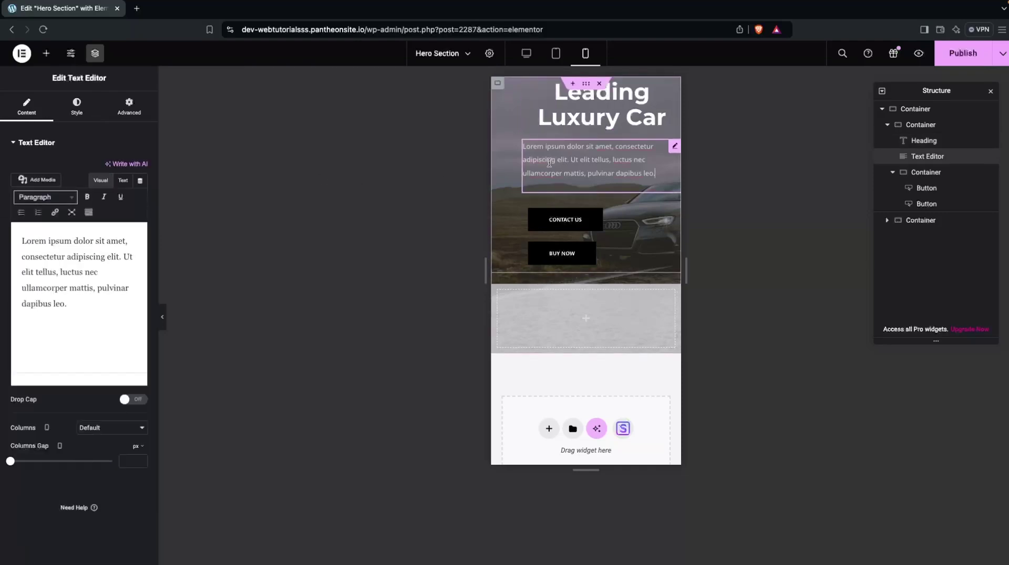
{"action": "left_click", "coordinate": [77, 106]}
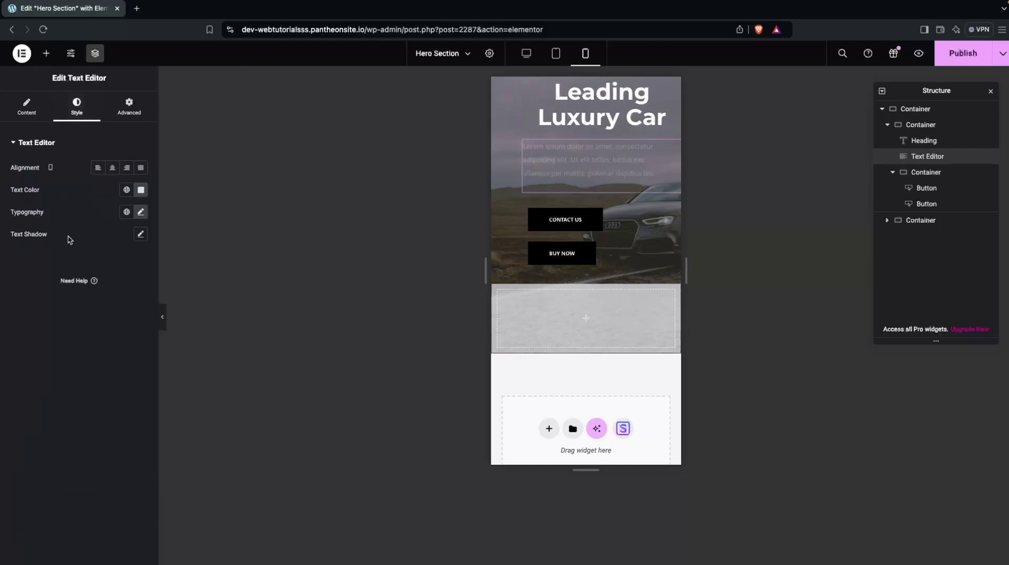
{"action": "left_click", "coordinate": [112, 169]}
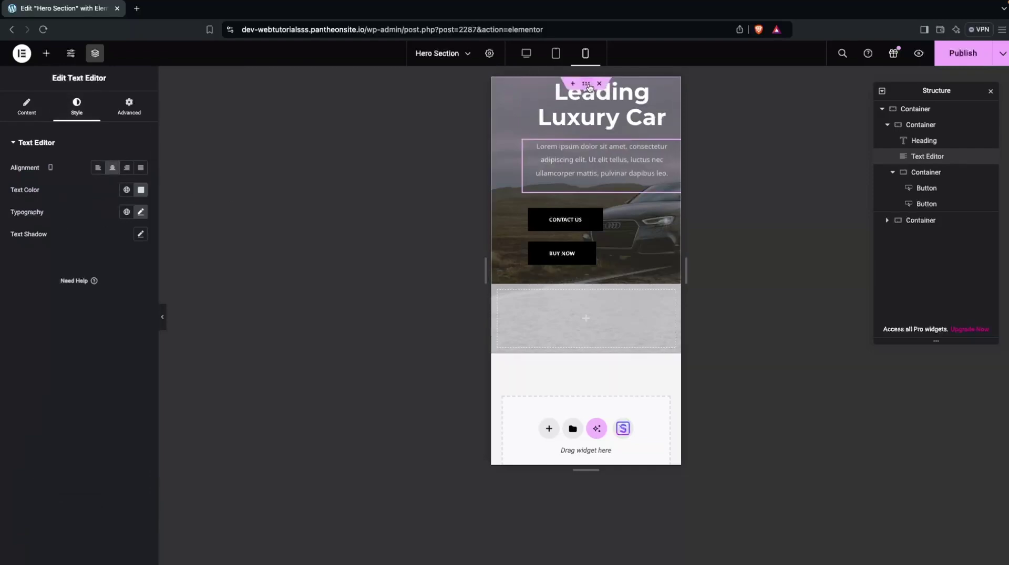
Step: Set the inner hero content container's padding to 0 on all sides
{"action": "left_click", "coordinate": [587, 84]}
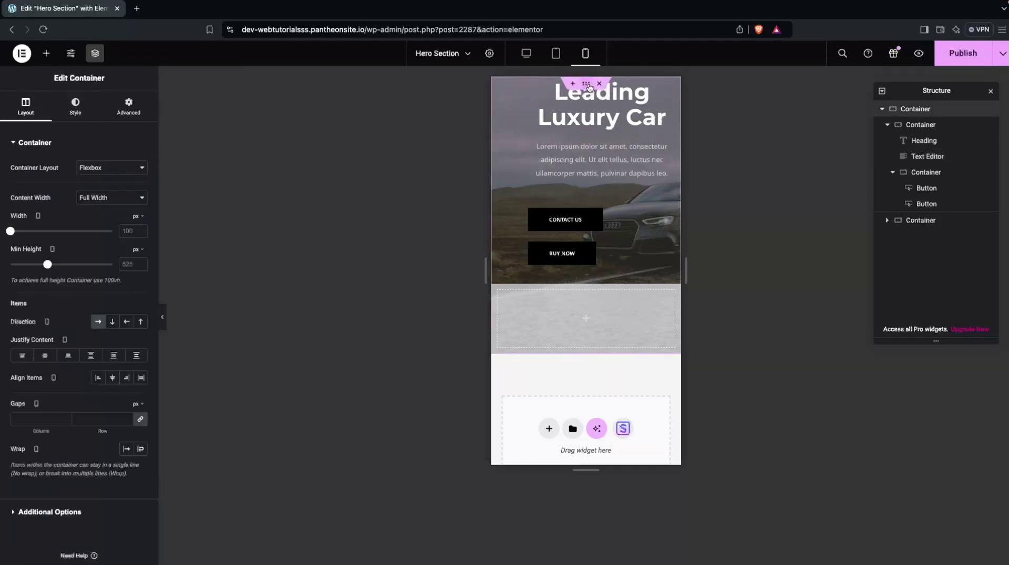
{"action": "left_click", "coordinate": [122, 112]}
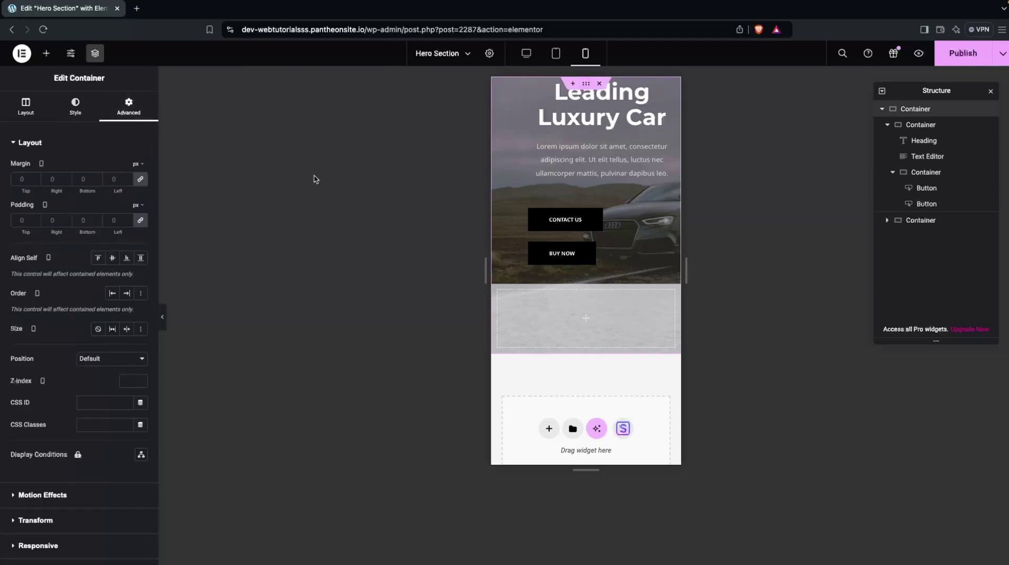
{"action": "left_click", "coordinate": [902, 126]}
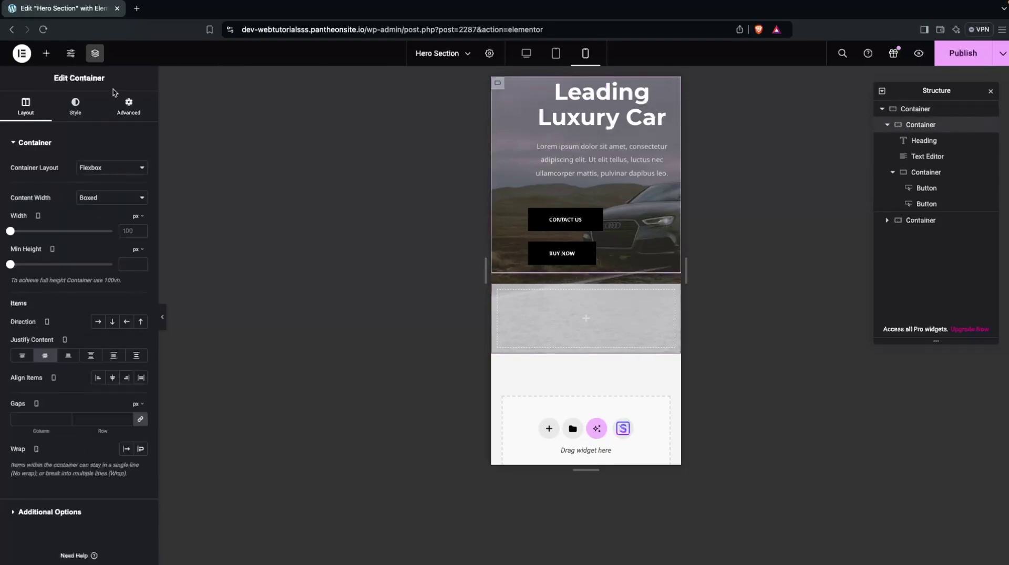
{"action": "left_click", "coordinate": [125, 118]}
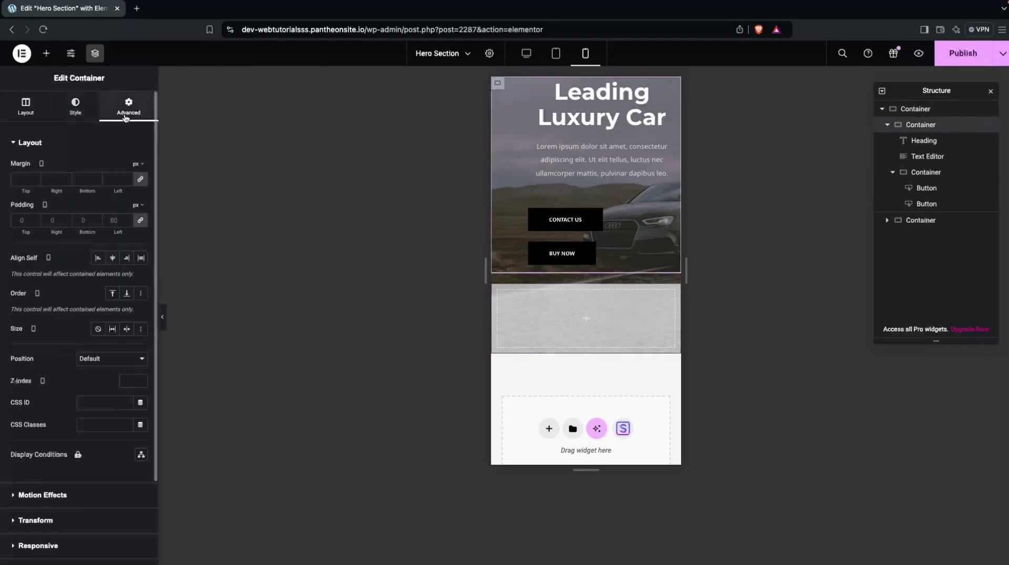
{"action": "left_click", "coordinate": [118, 223]}
{"action": "type", "text": "0"}
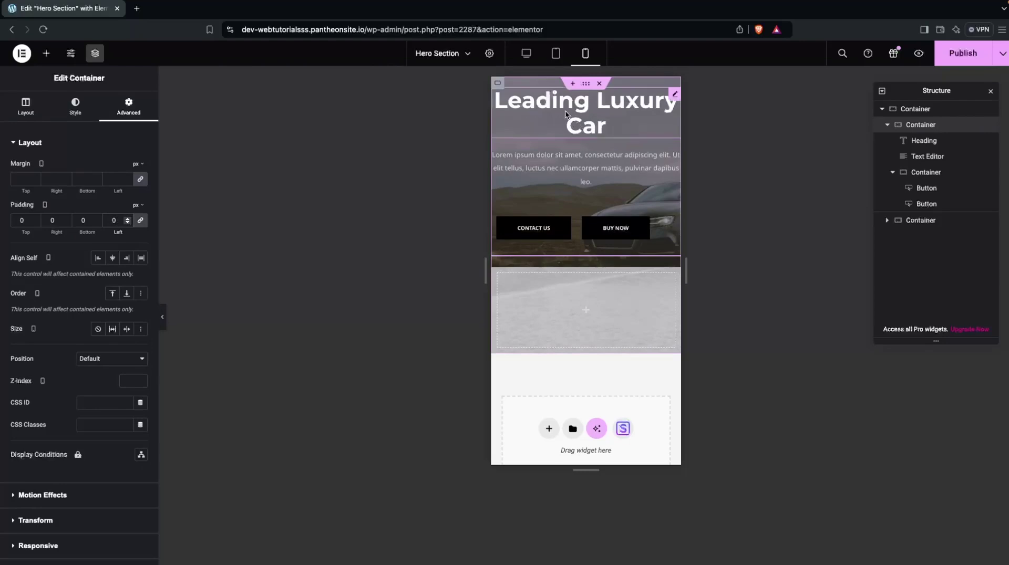
Step: Unlink the heading's padding and enter separate right and left padding values
{"action": "left_click", "coordinate": [509, 98]}
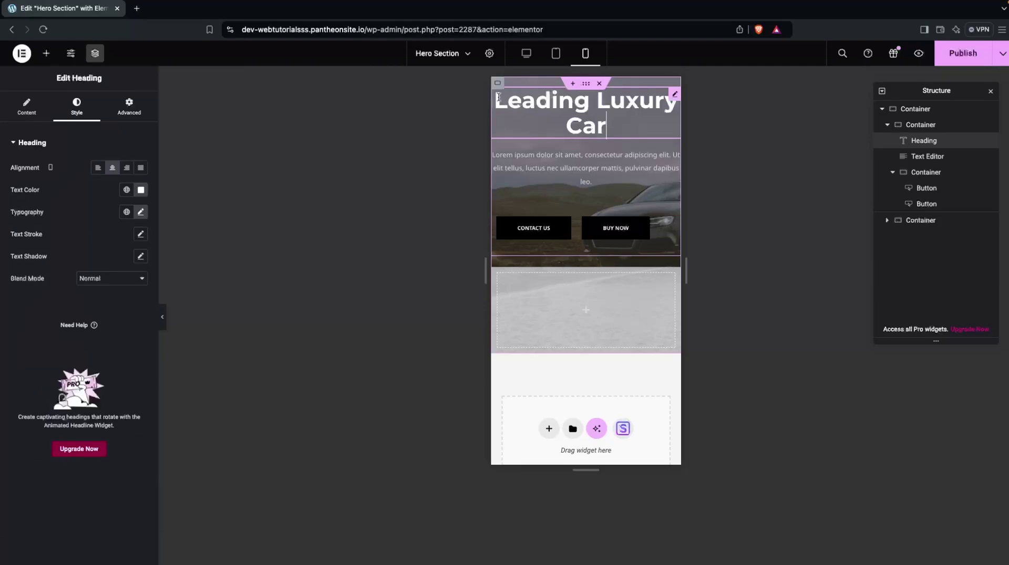
{"action": "left_click", "coordinate": [117, 105]}
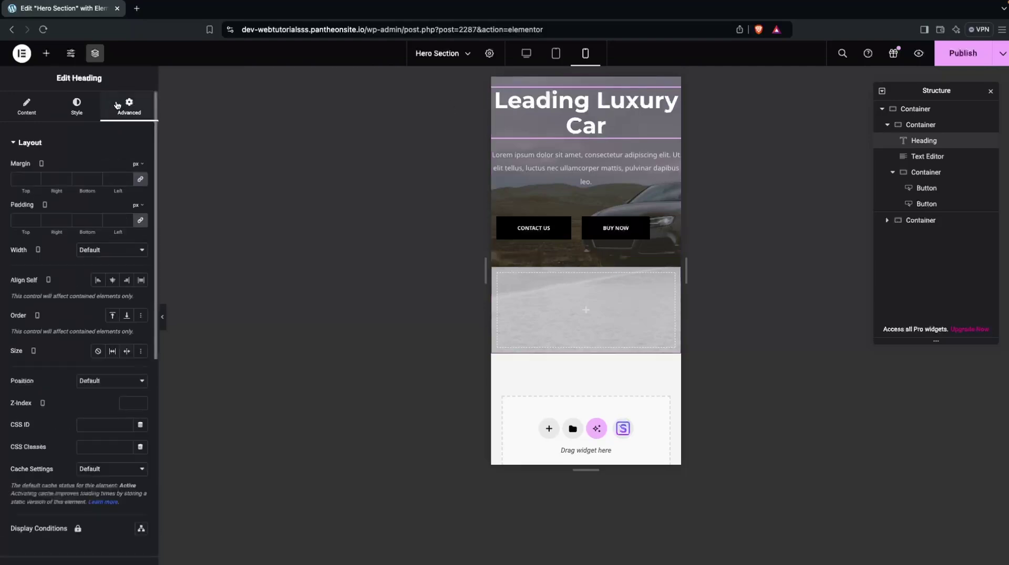
{"action": "left_click", "coordinate": [143, 224]}
{"action": "left_click", "coordinate": [50, 220]}
{"action": "type", "text": "1"}
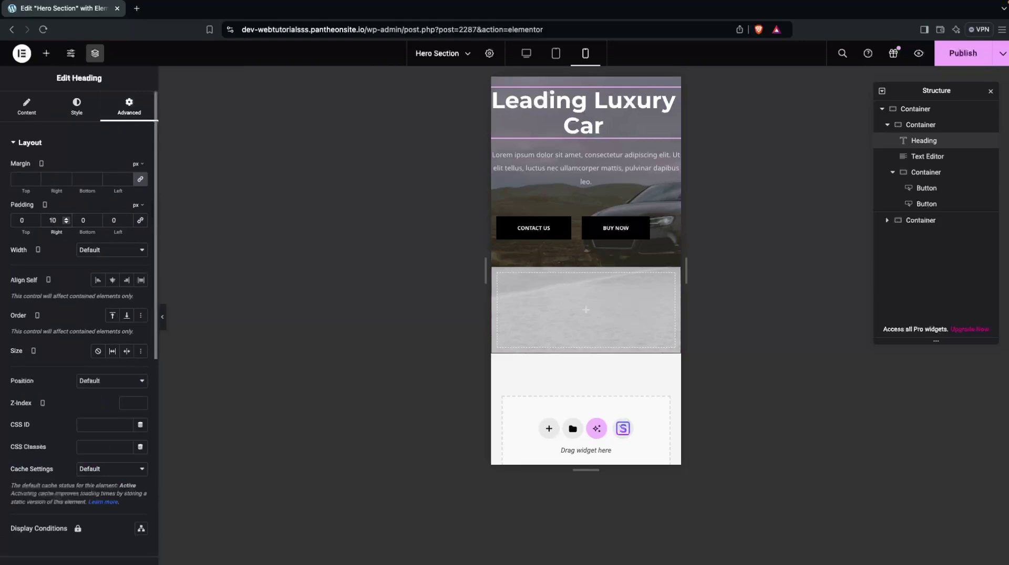
{"action": "left_click", "coordinate": [114, 221]}
{"action": "type", "text": "10"}
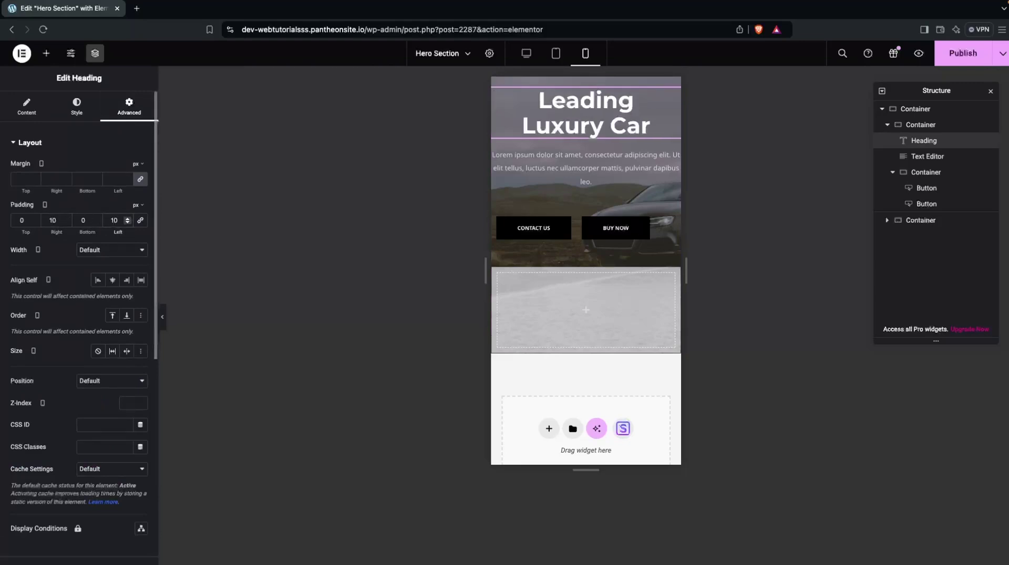
Step: Give the Lorem ipsum paragraph 10 px right and left padding on mobile
{"action": "left_click", "coordinate": [552, 161]}
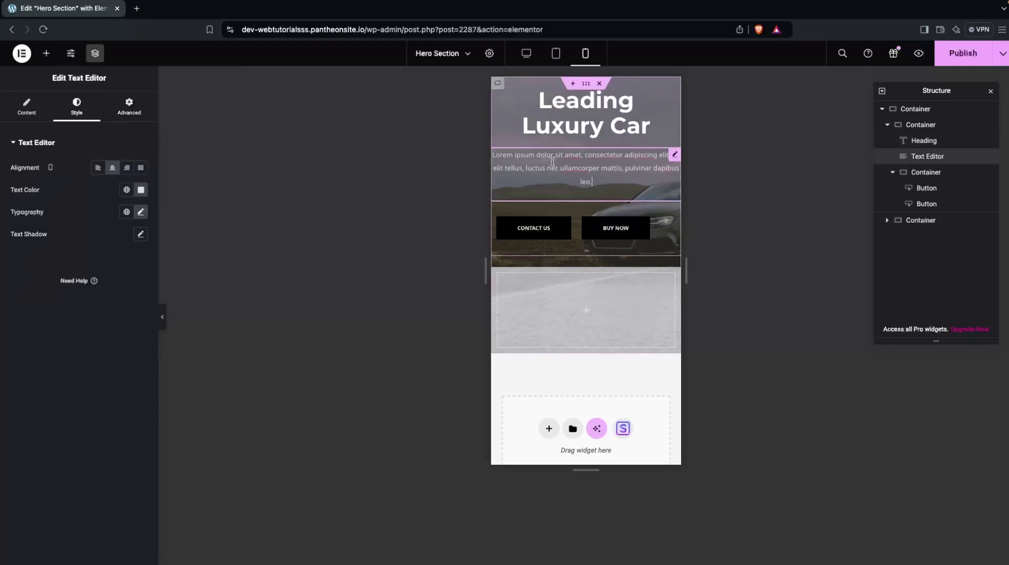
{"action": "left_click", "coordinate": [129, 107]}
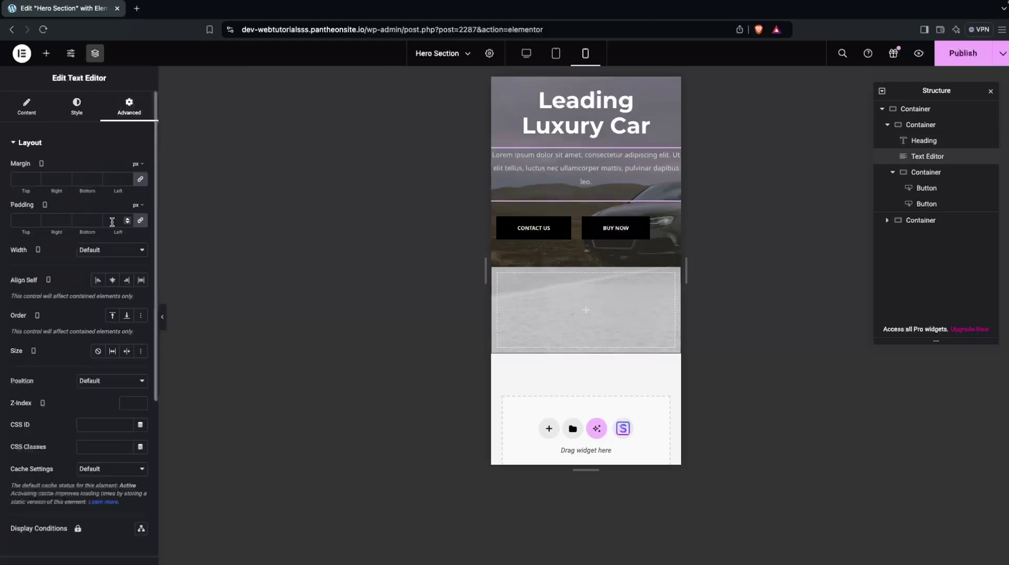
{"action": "left_click", "coordinate": [140, 221]}
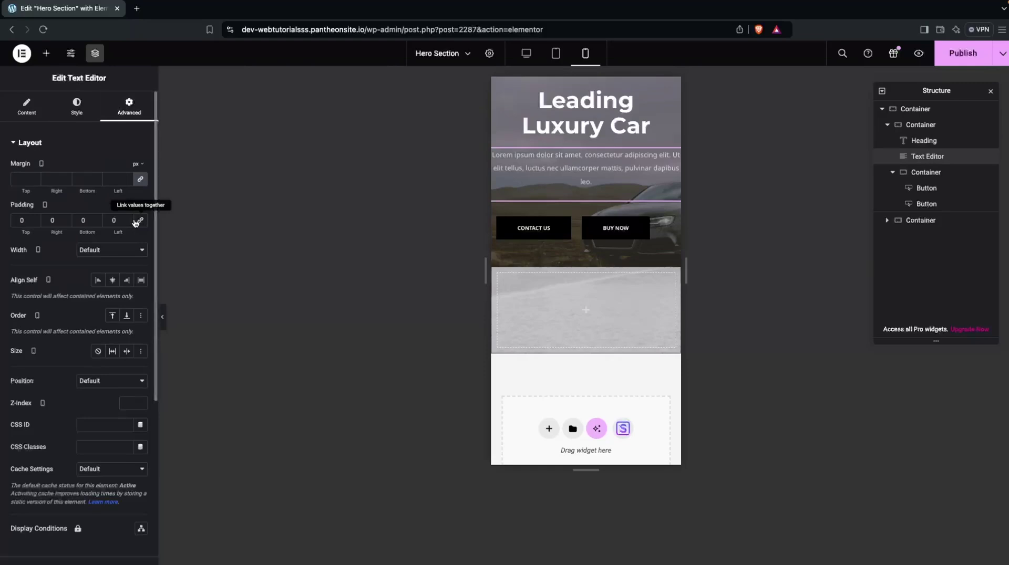
{"action": "left_click", "coordinate": [46, 220]}
{"action": "type", "text": "1"}
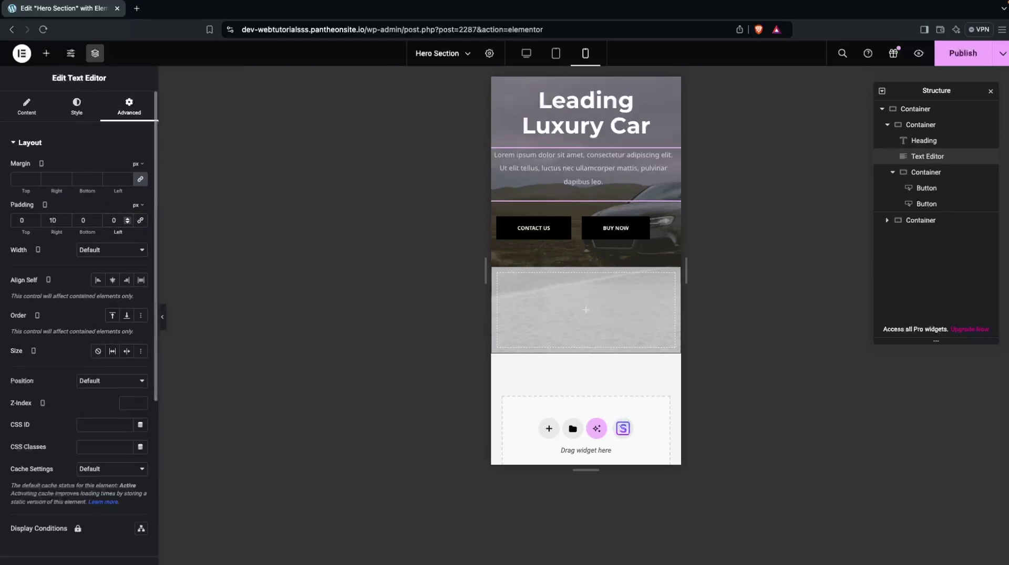
{"action": "left_click", "coordinate": [111, 220]}
{"action": "type", "text": "1"}
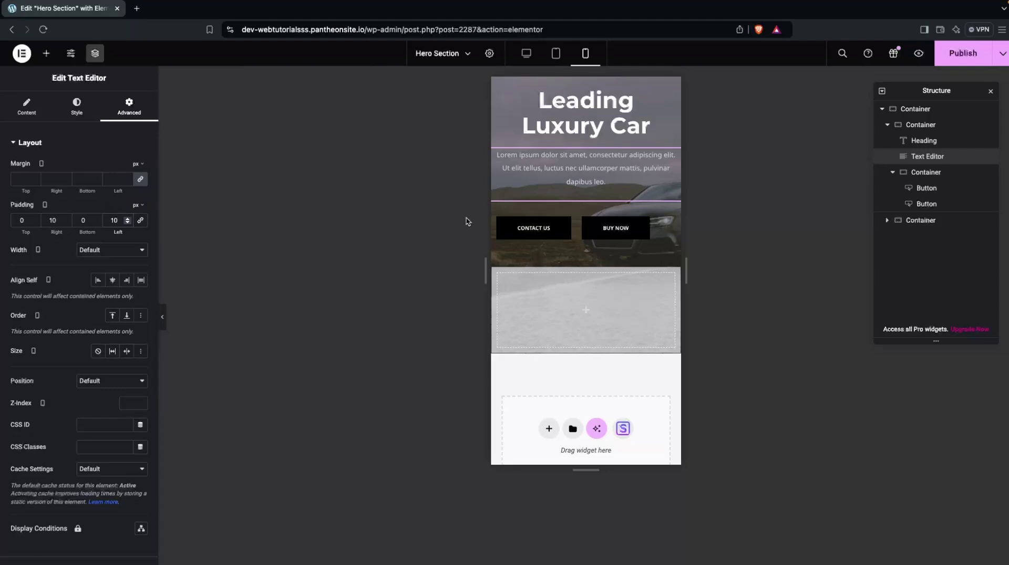
{"action": "left_click", "coordinate": [513, 245]}
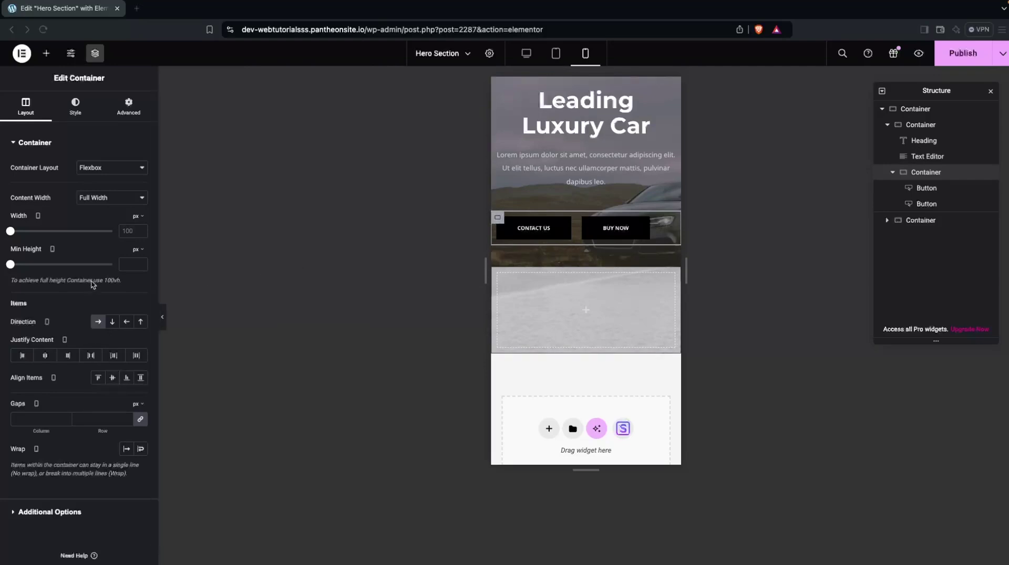
Step: Center the buttons in their row and give the outer hero container 30 px top padding
{"action": "left_click", "coordinate": [45, 354]}
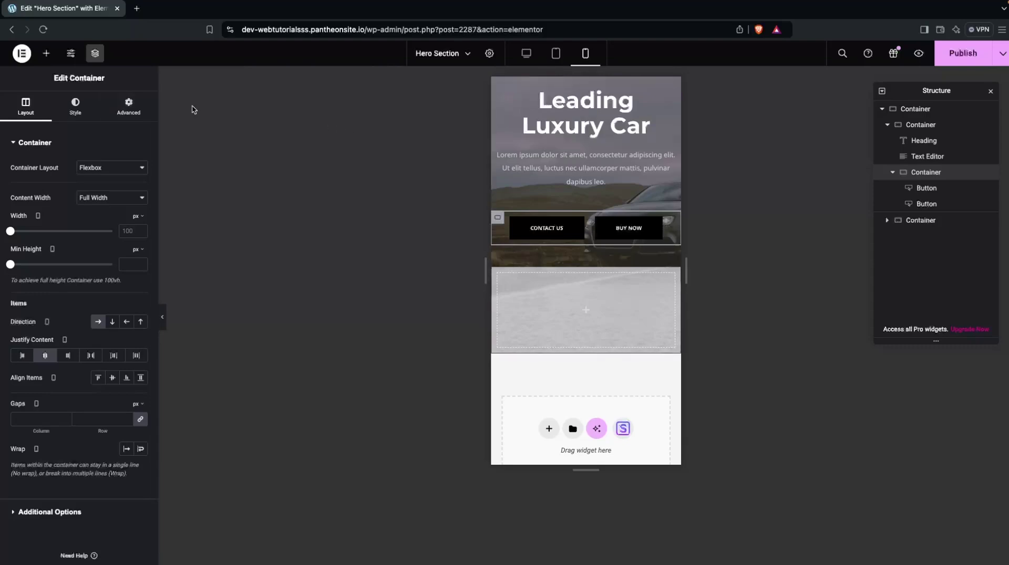
{"action": "left_click", "coordinate": [586, 84]}
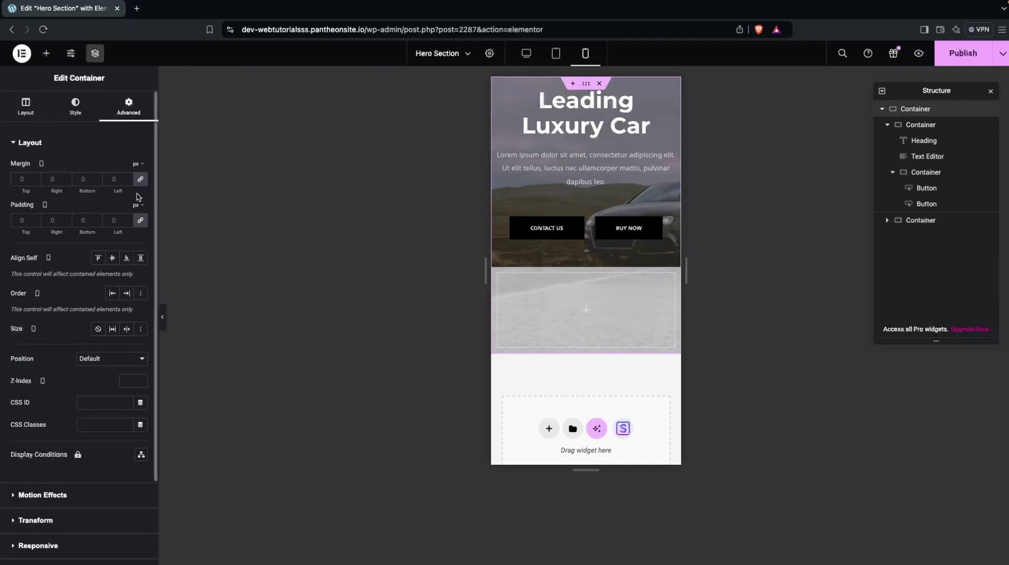
{"action": "left_click", "coordinate": [138, 220]}
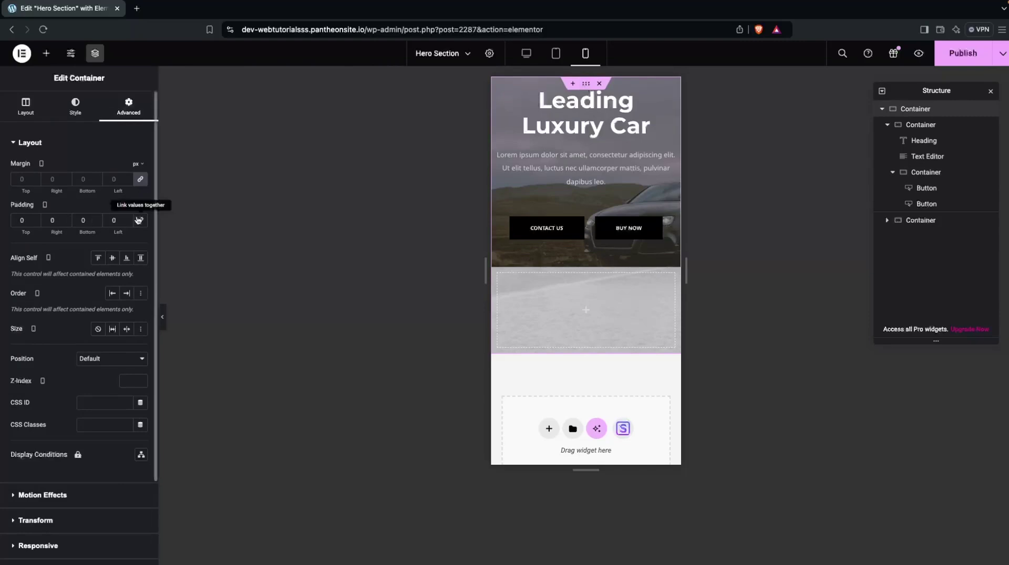
{"action": "left_click", "coordinate": [20, 221]}
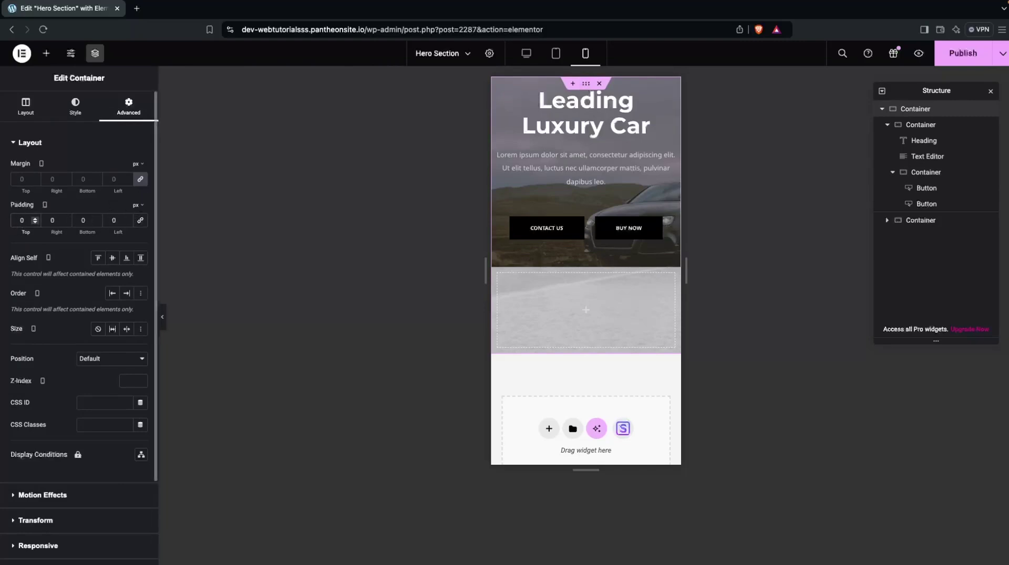
{"action": "type", "text": "3"}
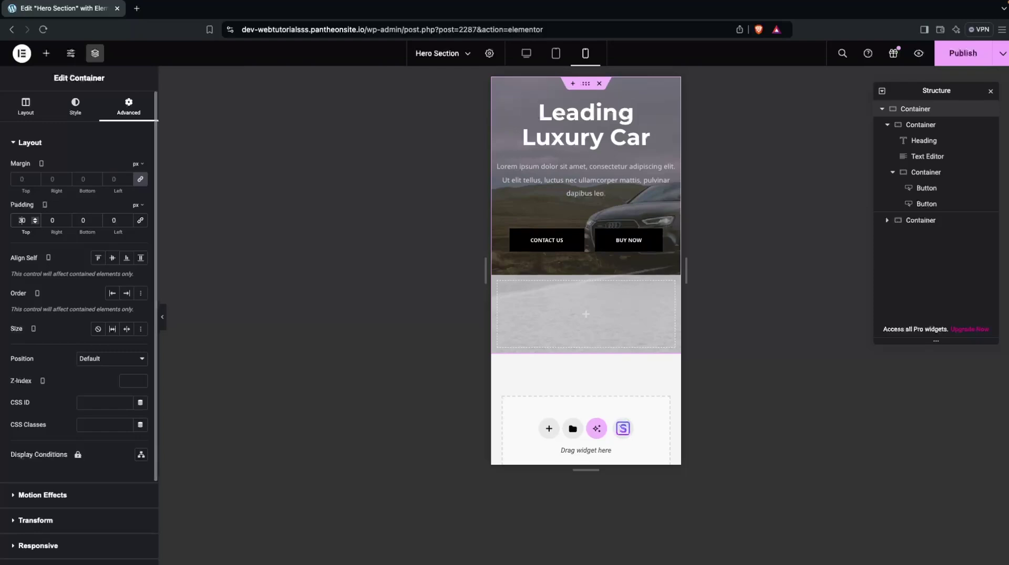
{"action": "left_click", "coordinate": [525, 59]}
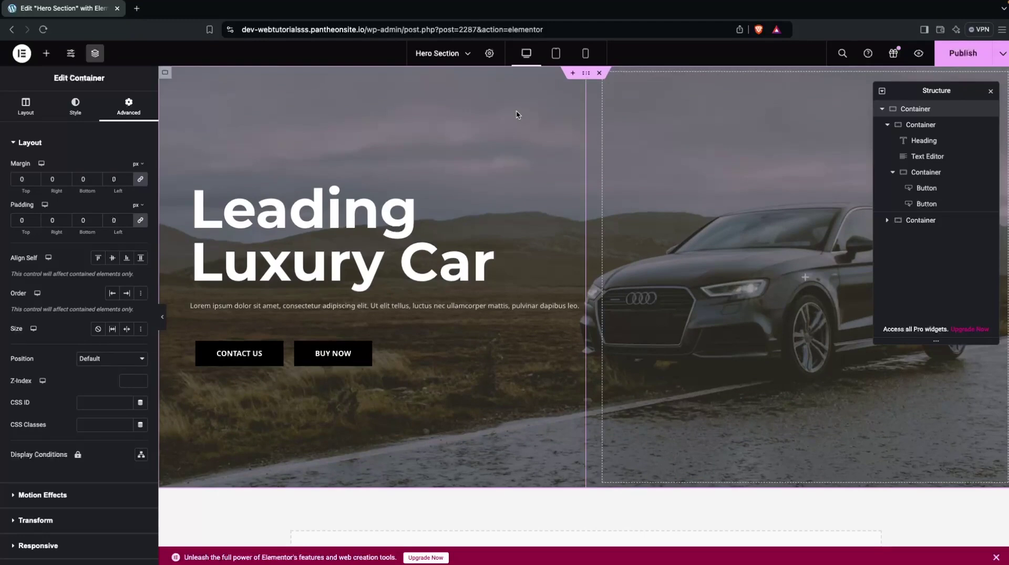
Step: Preview the hero at tablet size, then return to mobile portrait
{"action": "left_click", "coordinate": [556, 53]}
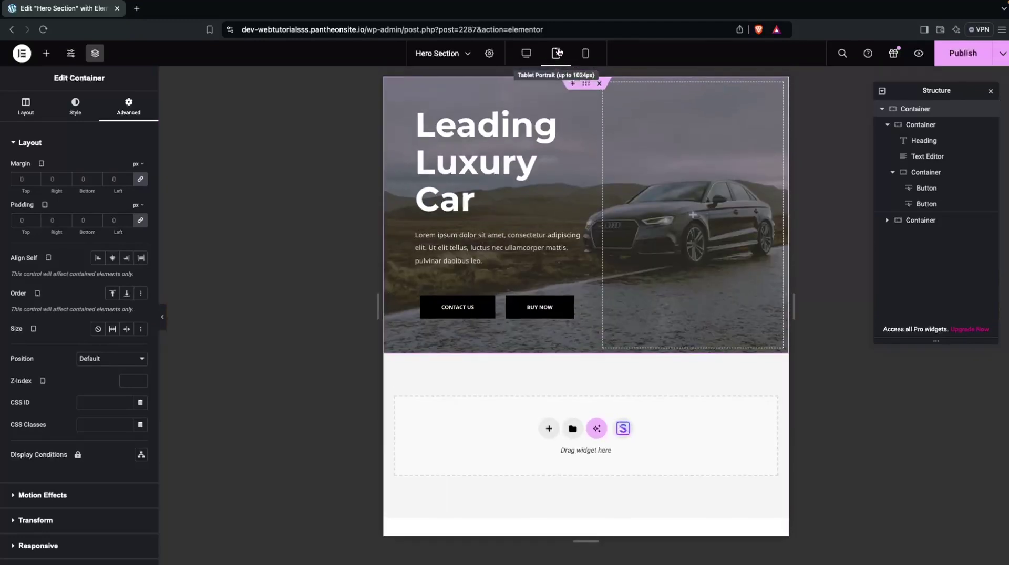
{"action": "left_click", "coordinate": [585, 54]}
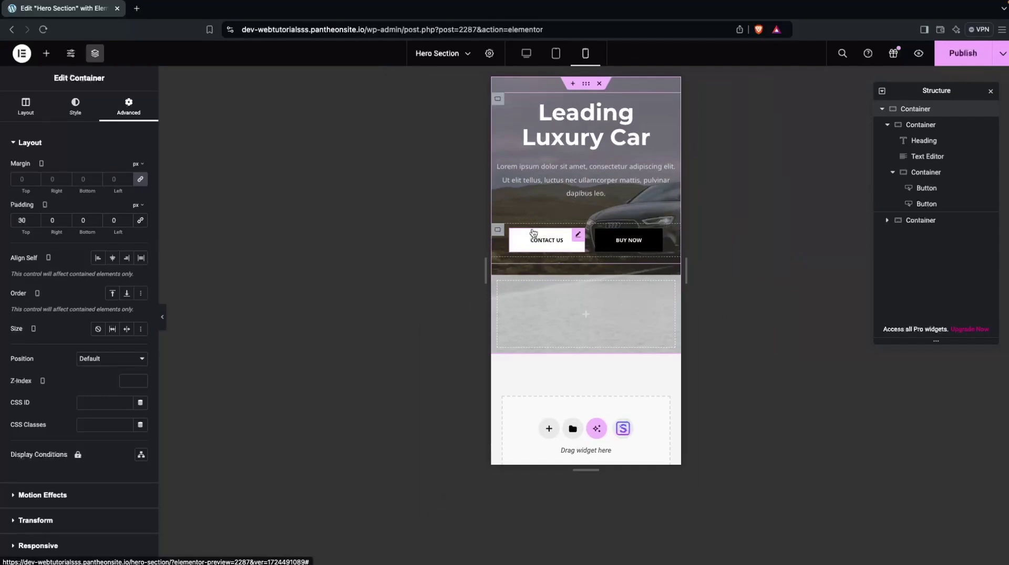
Step: Set the button container to column direction and stretch CONTACT US and BUY NOW to full width
{"action": "left_click", "coordinate": [498, 230]}
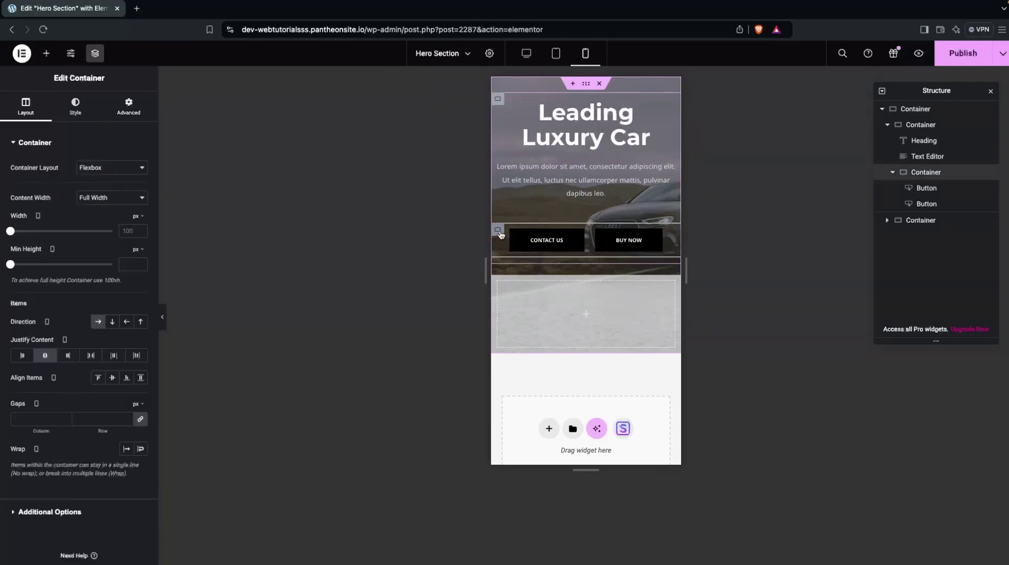
{"action": "left_click", "coordinate": [112, 322]}
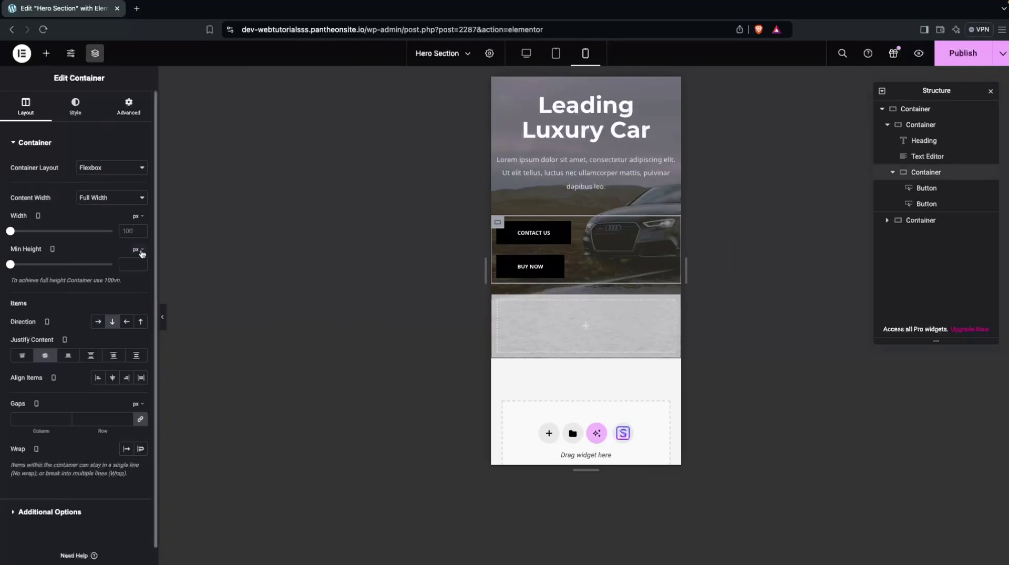
{"action": "left_click", "coordinate": [533, 233]}
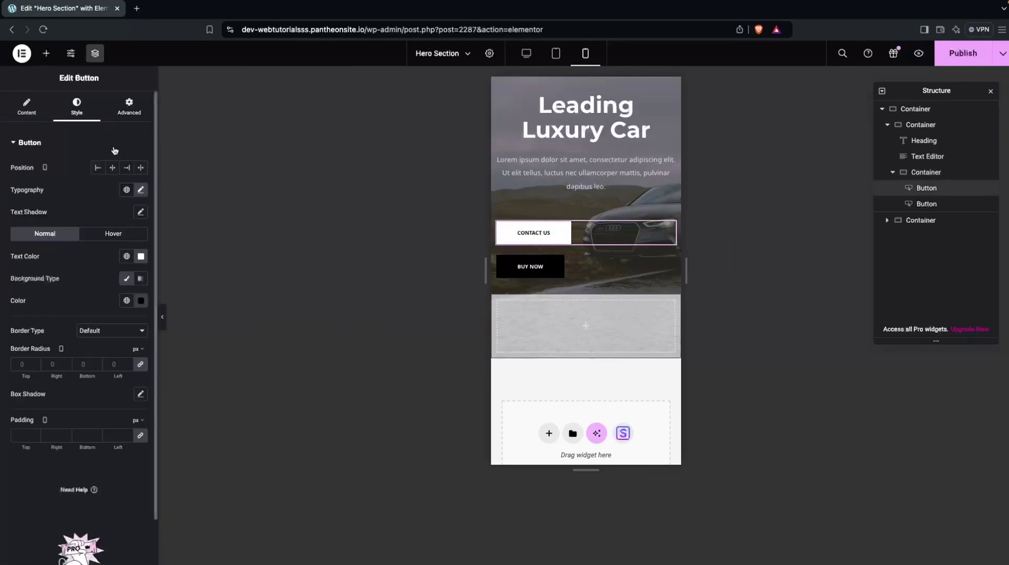
{"action": "left_click", "coordinate": [141, 168]}
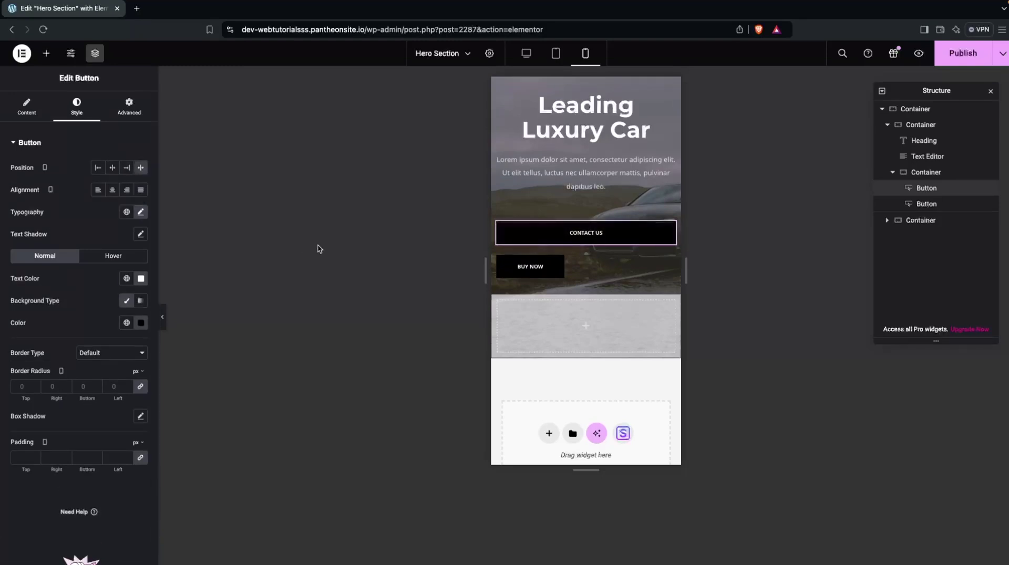
{"action": "left_click", "coordinate": [508, 276]}
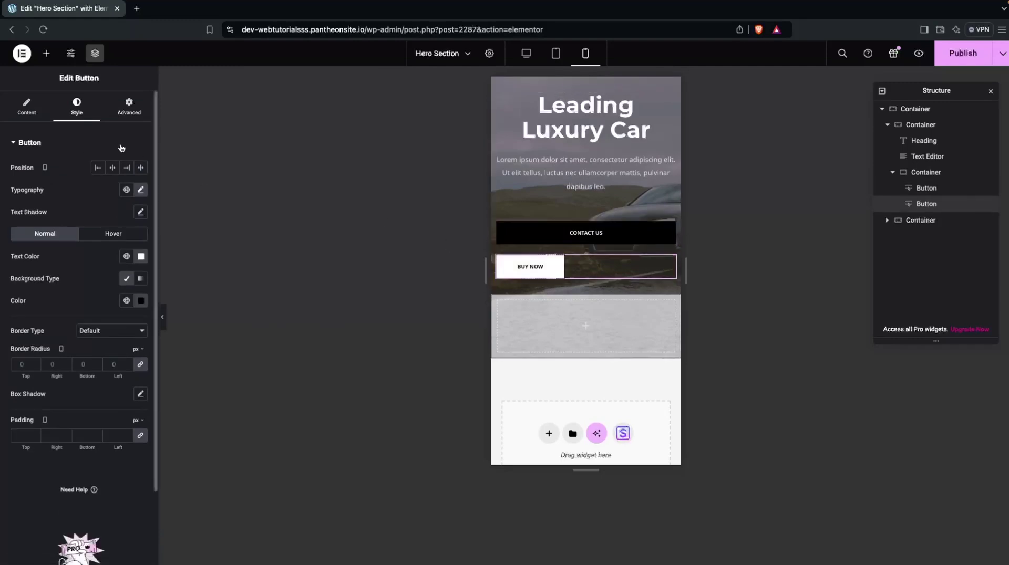
{"action": "left_click", "coordinate": [146, 170]}
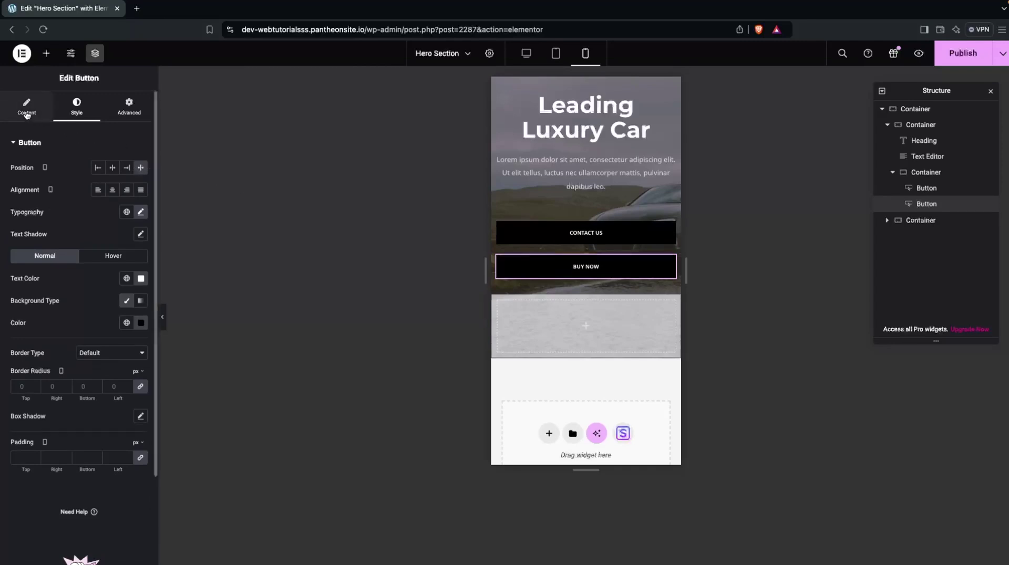
{"action": "left_click", "coordinate": [500, 224]}
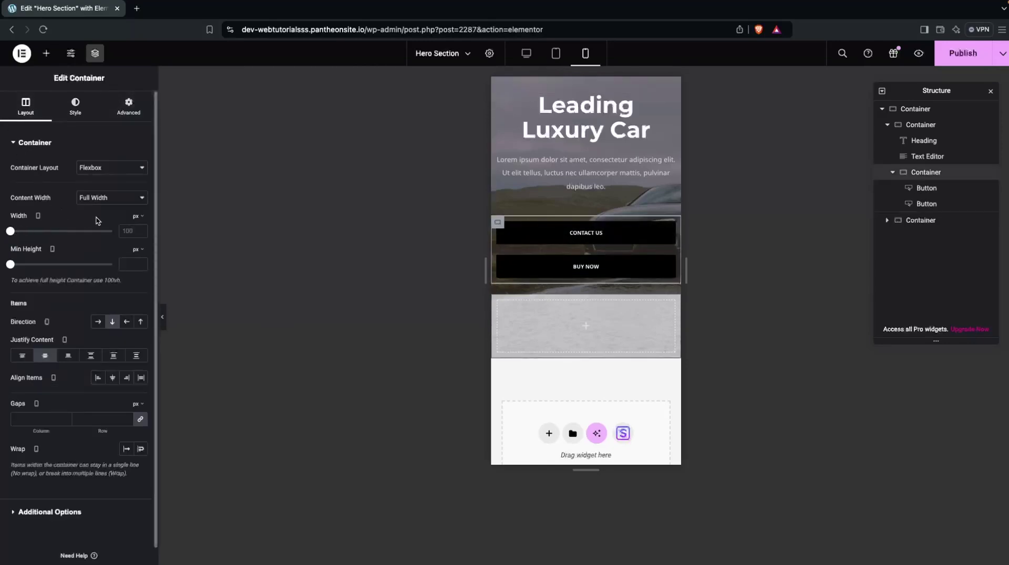
Step: Set the button container's width to 50%
{"action": "left_click", "coordinate": [131, 230]}
{"action": "type", "text": "80"}
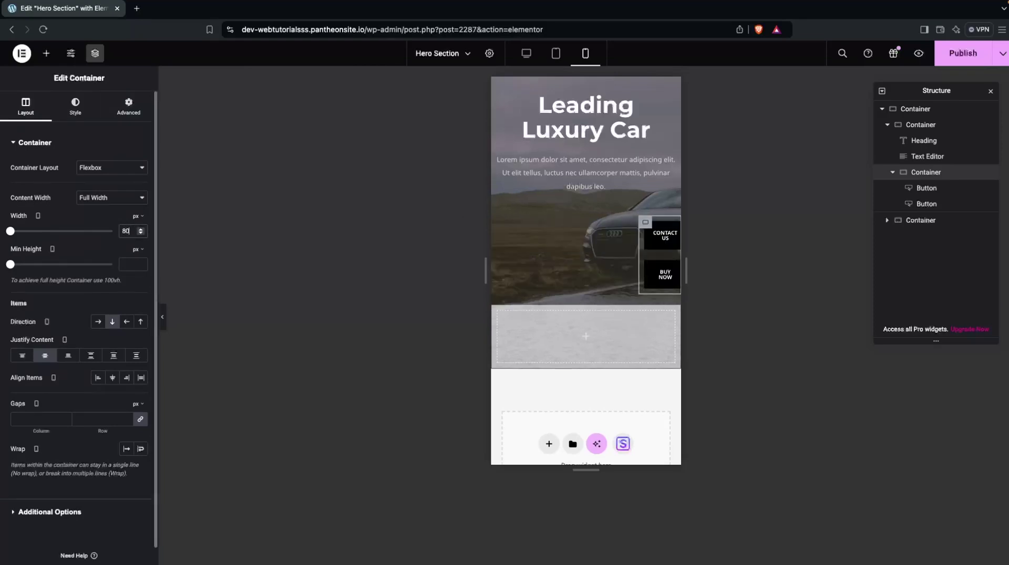
{"action": "left_click", "coordinate": [141, 219]}
{"action": "left_click", "coordinate": [138, 238]}
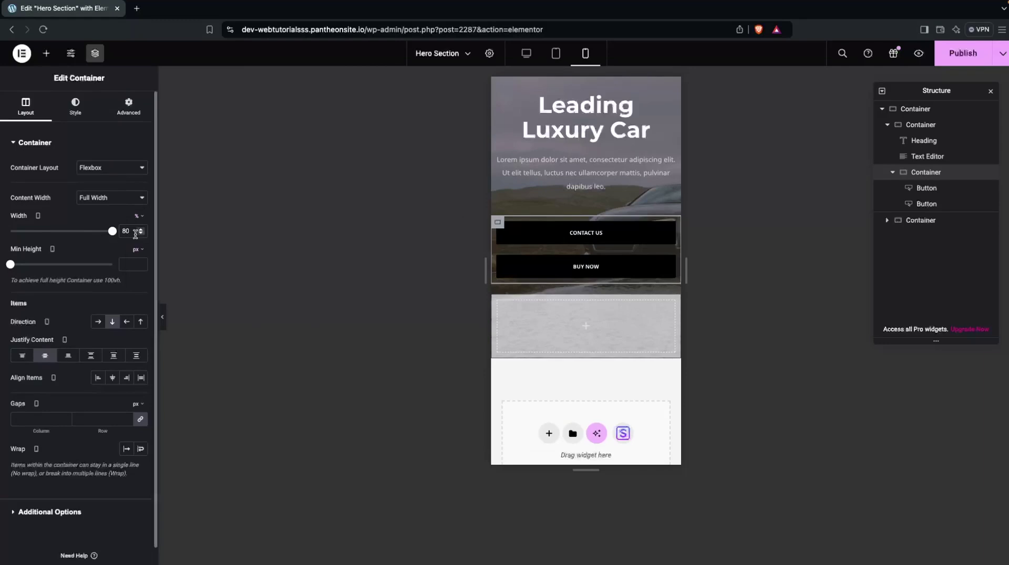
{"action": "double_click", "coordinate": [125, 231]}
{"action": "type", "text": "50"}
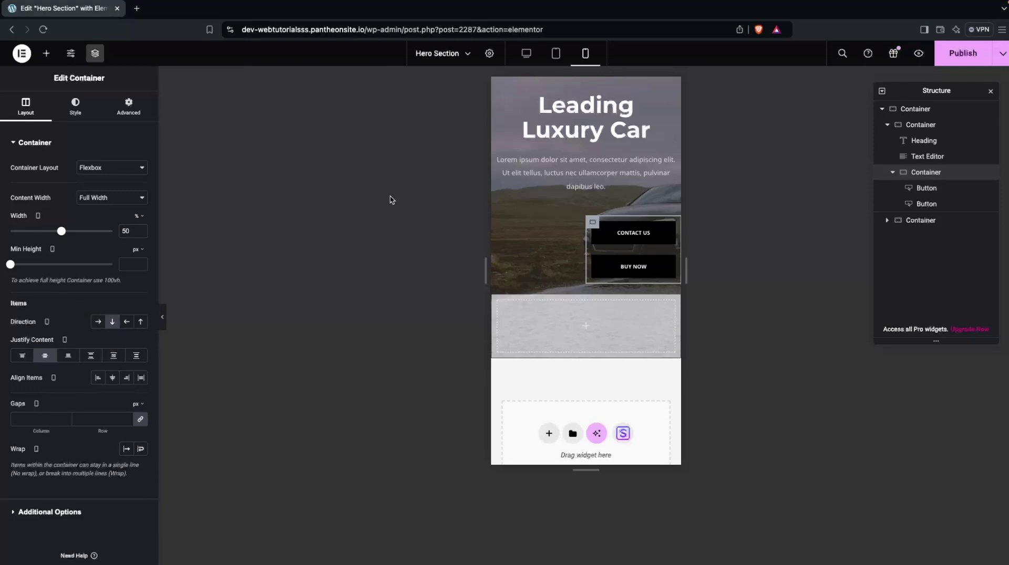
Step: Center the button group within the hero content container, then switch to the desktop preview
{"action": "left_click", "coordinate": [915, 127]}
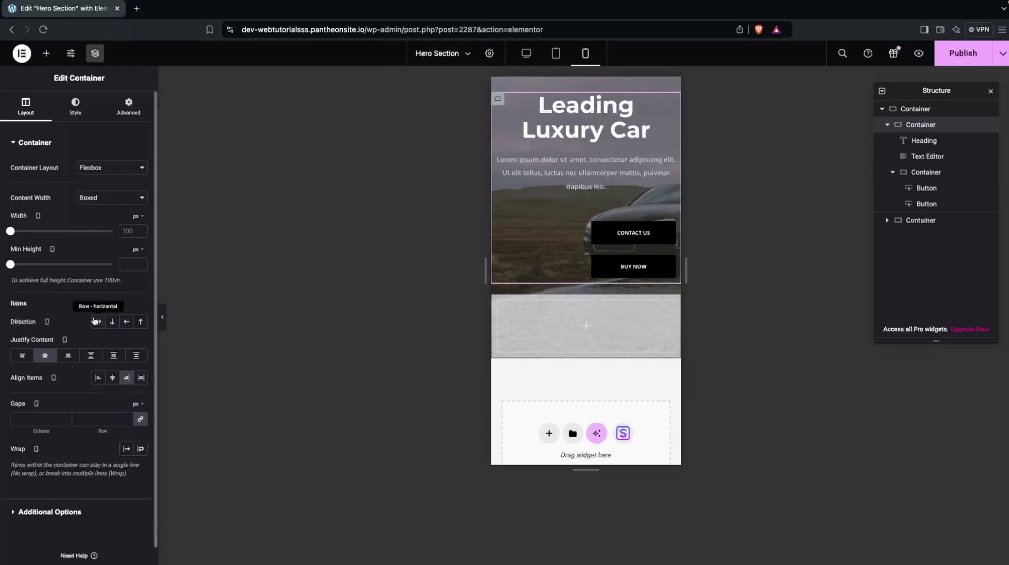
{"action": "left_click", "coordinate": [112, 381]}
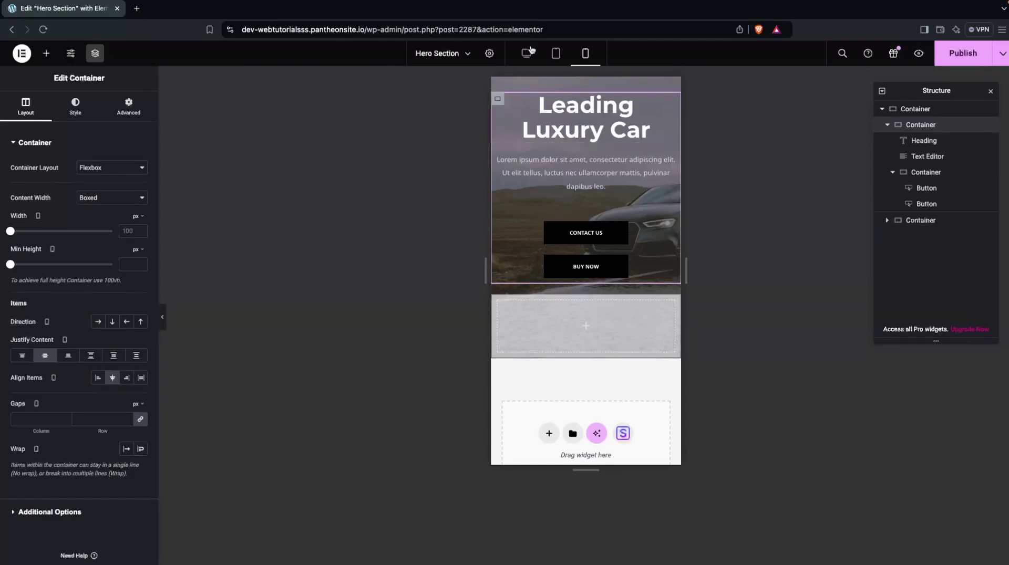
{"action": "left_click", "coordinate": [530, 50]}
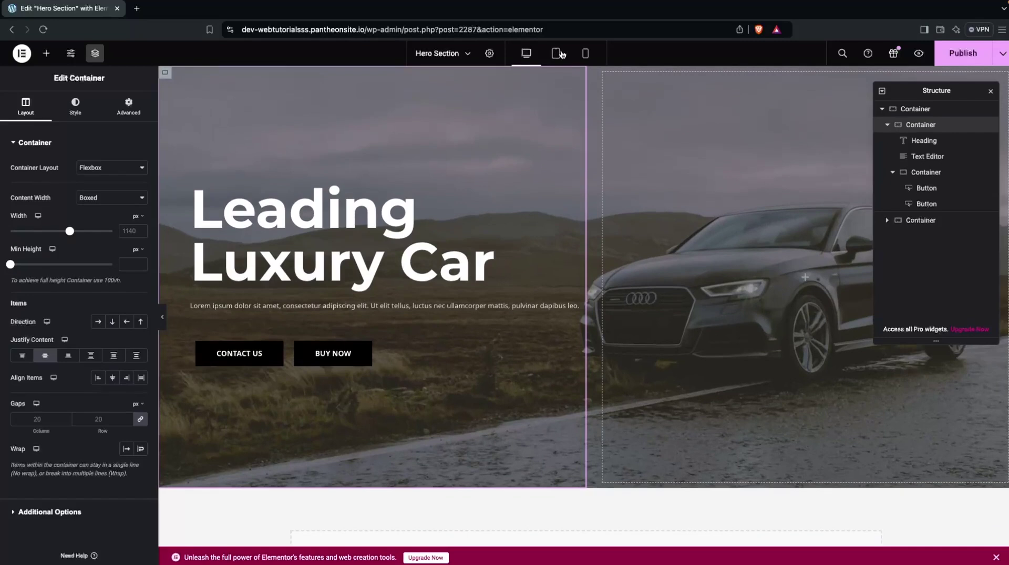